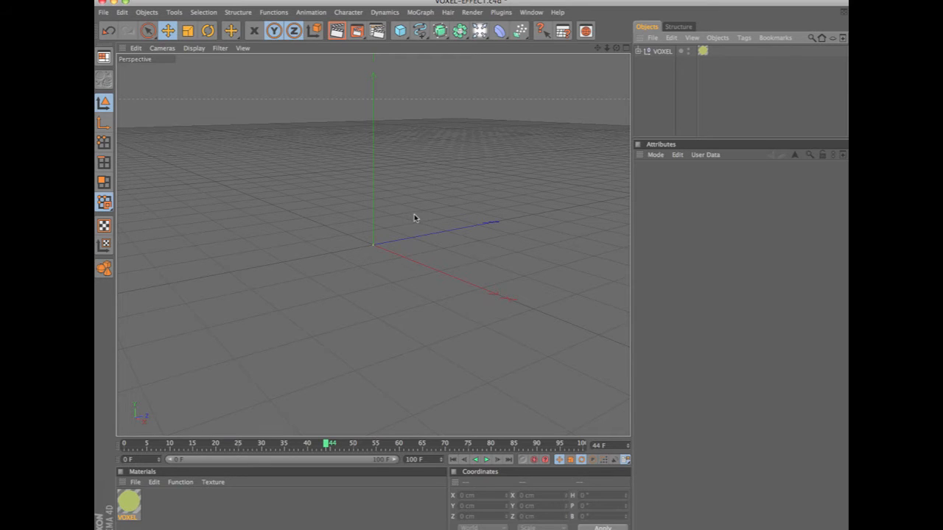
key("super+n")
left_click_drag(400, 30, 470, 39)
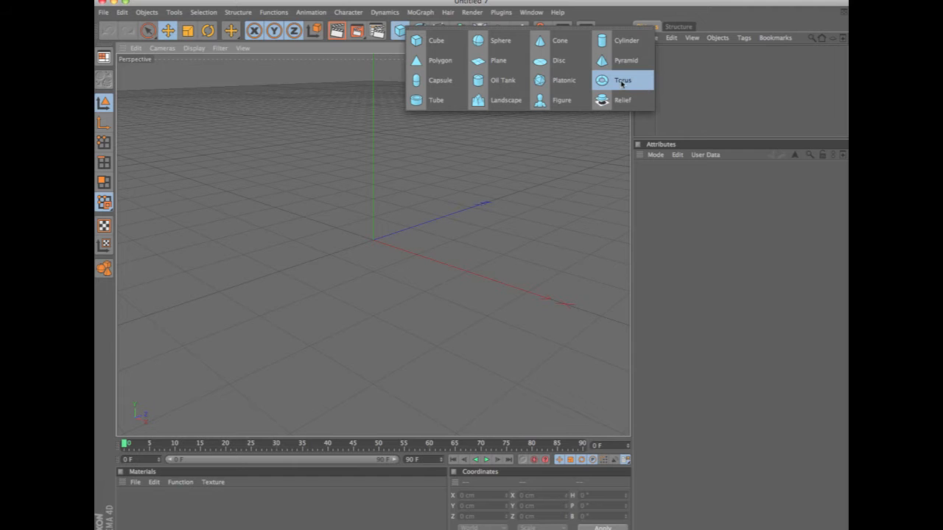
left_click(724, 117)
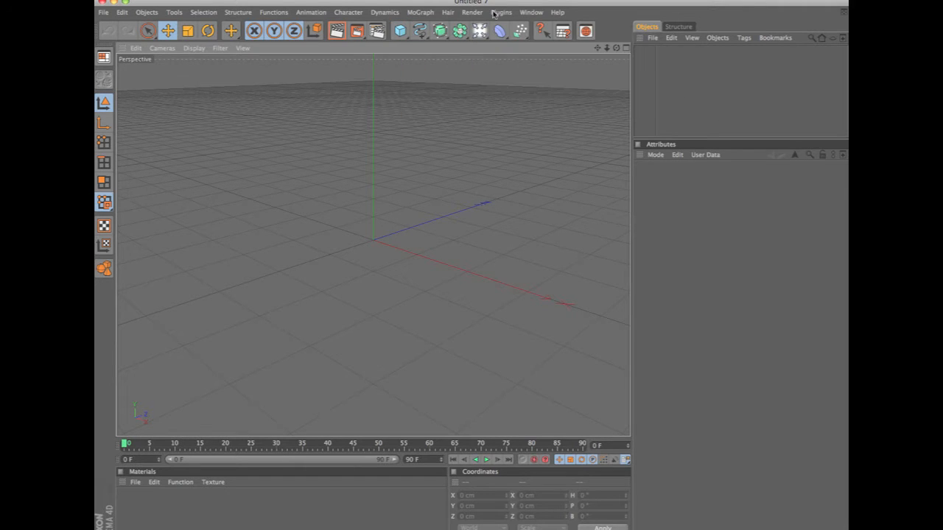
left_click(532, 13)
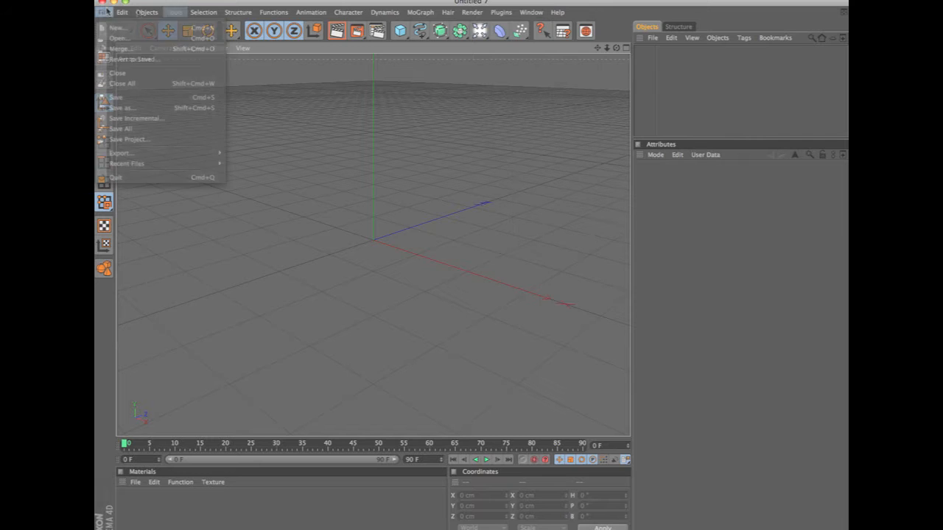
Open the example scene VOXEL_car_0007.c4d and enlarge the object list to show more of its hierarchy.
left_click(121, 38)
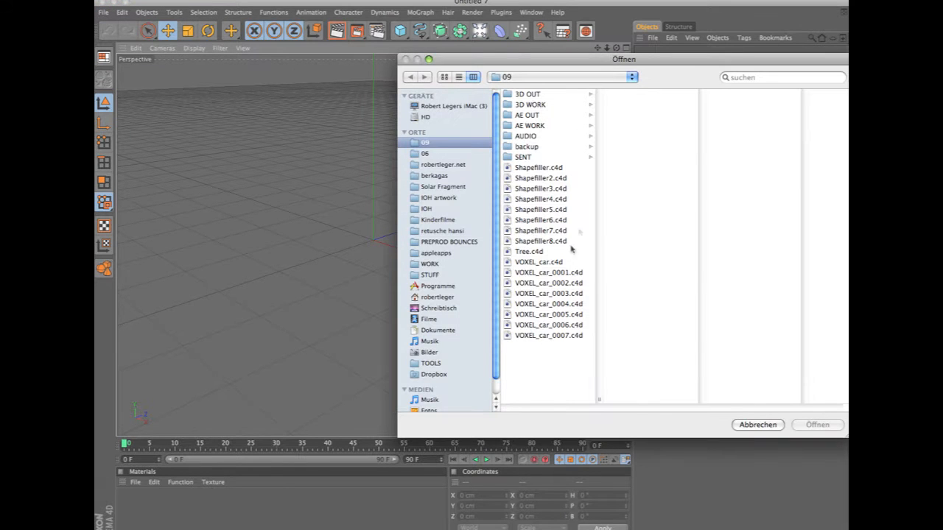
double_click(553, 336)
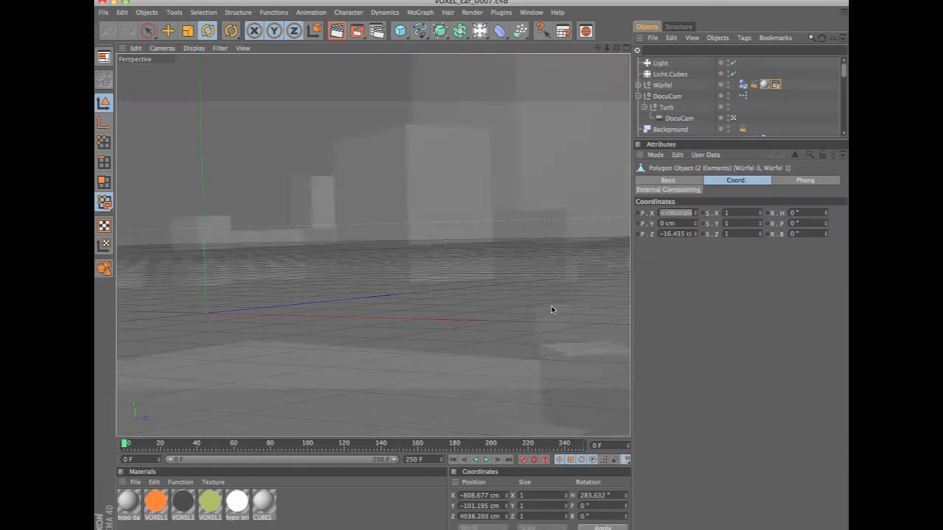
left_click_drag(826, 145, 827, 307)
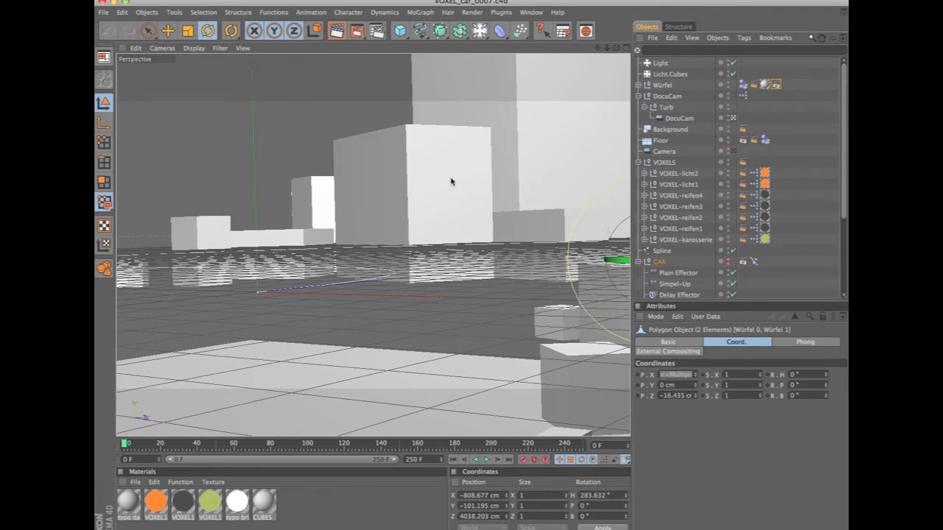
View the car scene from the top with the whole spline path and the surrounding cubes in frame.
key("F2")
right_click_drag(460, 185, 324, 231, "alt")
middle_click_drag(438, 190, 480, 273, "alt")
right_click_drag(564, 193, 689, 162, "alt")
right_click_drag(426, 178, 642, 118, "alt")
left_click(569, 163)
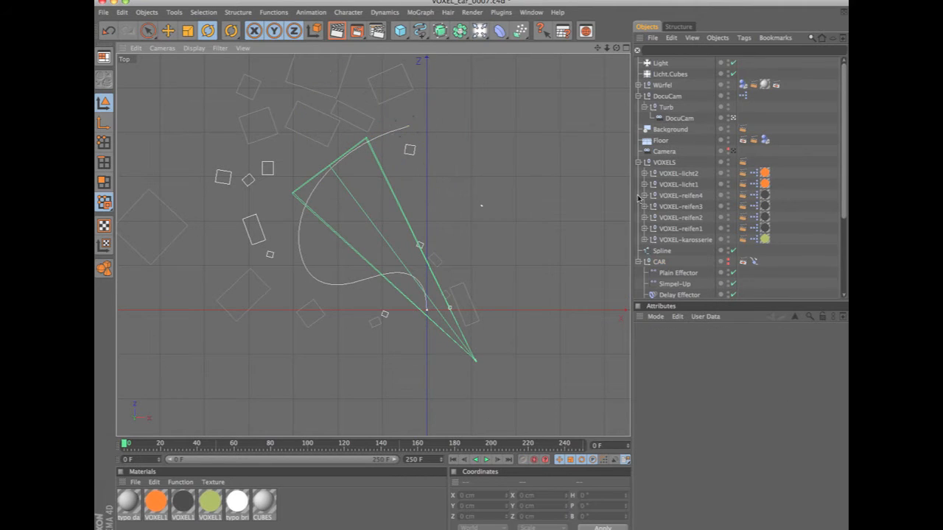
Make the hidden CAR object visible, frame it and examine its placement relative to the spline path and the camera.
left_click(728, 260)
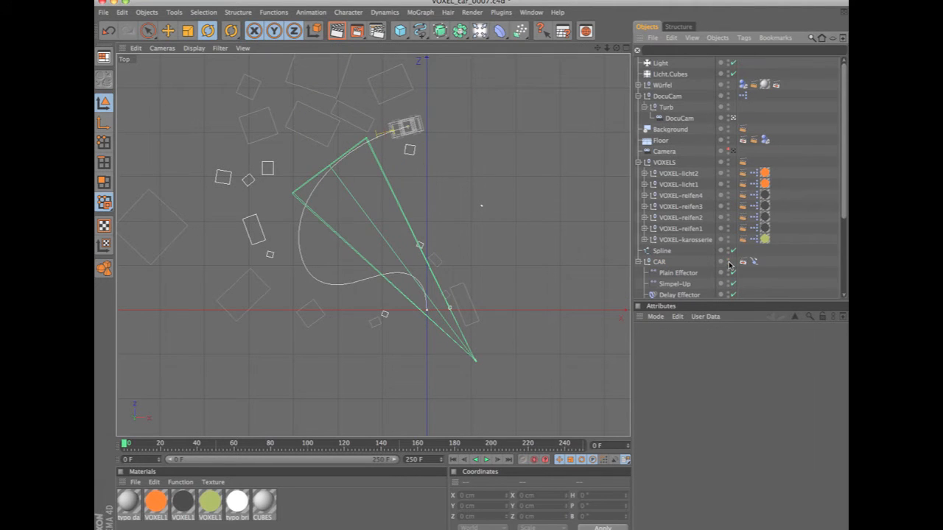
left_click(659, 263)
key("o")
scroll(308, 264, "down", 2)
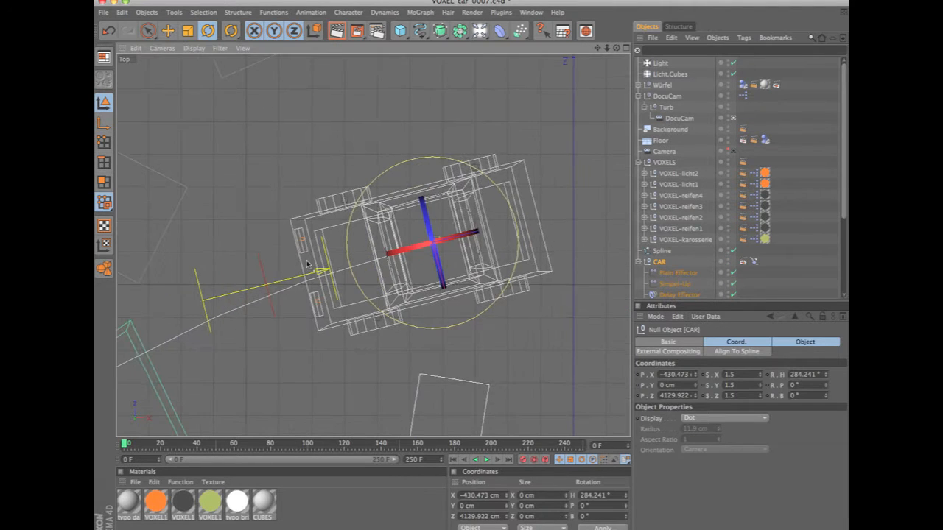
middle_click_drag(531, 248, 515, 210, "alt")
right_click_drag(514, 210, 388, 250, "alt")
right_click_drag(480, 168, 244, 328, "alt")
middle_click_drag(488, 267, 524, 187, "alt")
right_click_drag(524, 188, 155, 355, "alt")
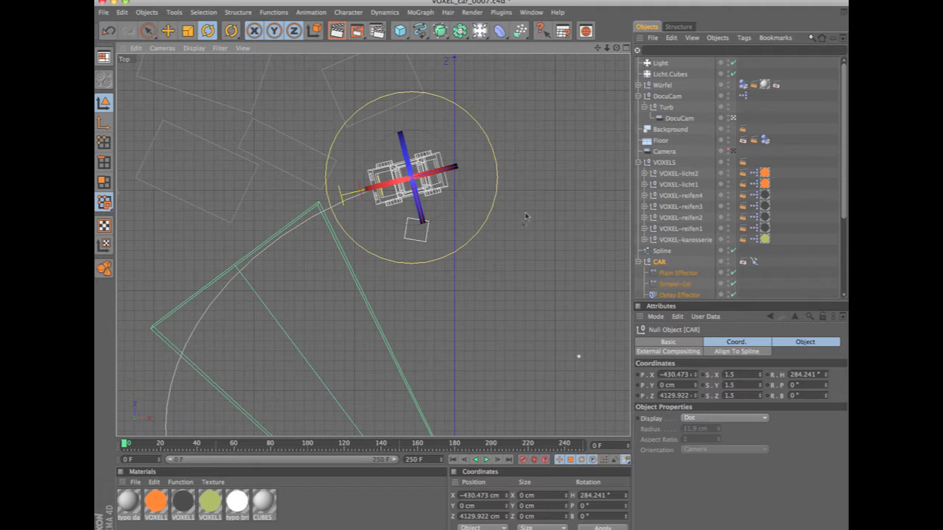
right_click_drag(545, 186, 164, 374, "alt")
middle_click_drag(450, 278, 474, 277, "alt")
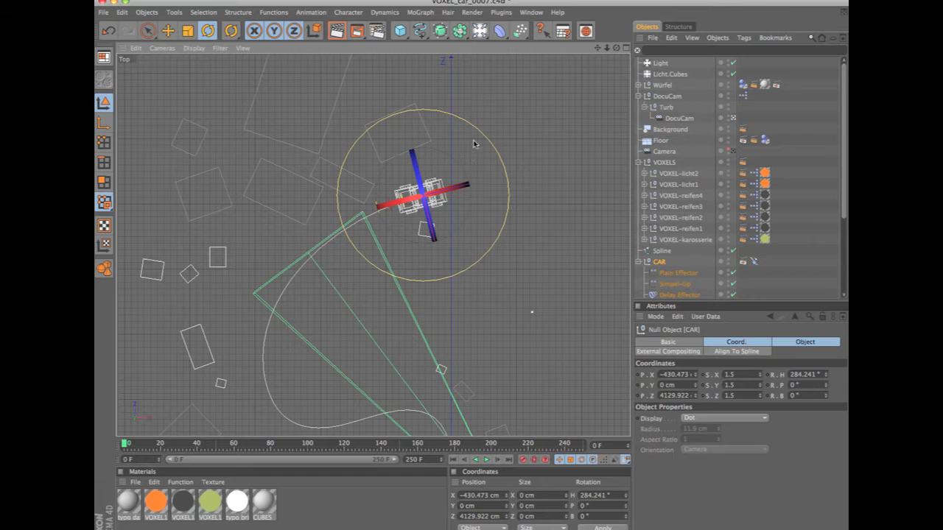
Close the car scene without saving its changes and create a new empty scene.
key("super+F4")
left_click(586, 196)
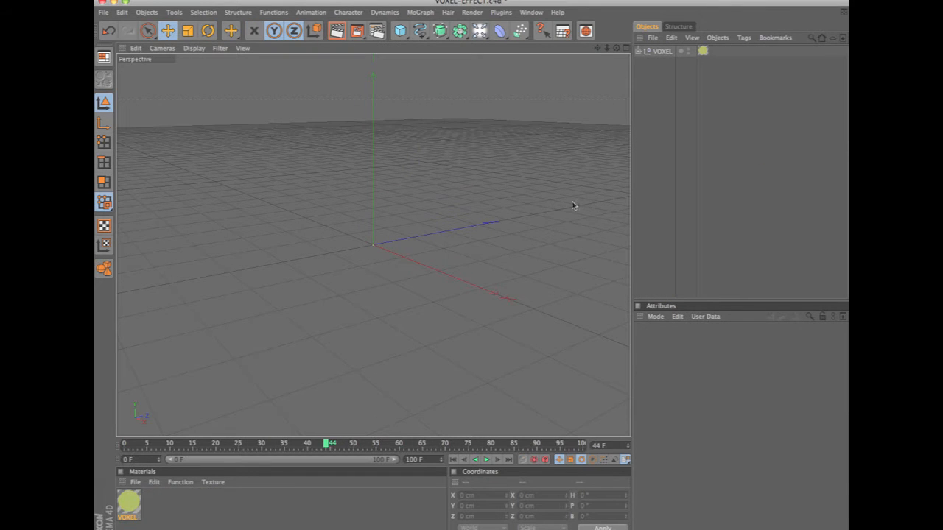
key("super+F4")
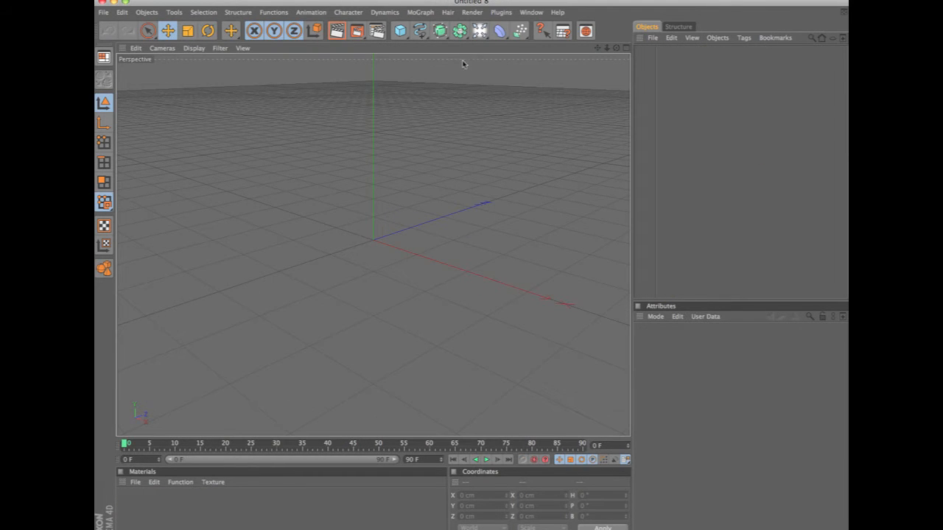
Add a torus primitive to the empty scene.
left_click(418, 31)
left_click_drag(401, 30, 559, 87)
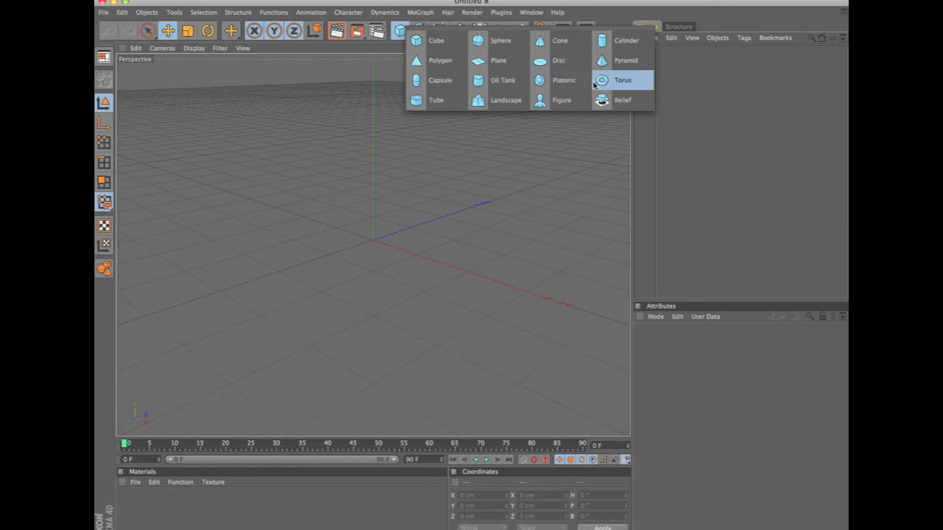
left_click(621, 81)
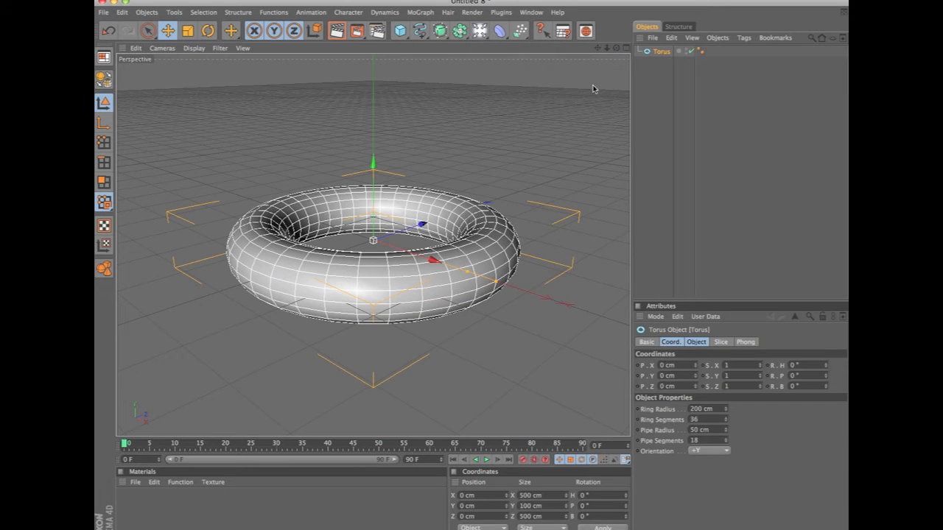
Scale the torus down uniformly to about 359 cm across and 72 cm high.
right_click_drag(517, 149, 508, 158, "alt")
left_click_drag(508, 159, 506, 177, "alt")
key("t")
left_click_drag(507, 177, 493, 204)
middle_click_drag(492, 204, 487, 205, "alt")
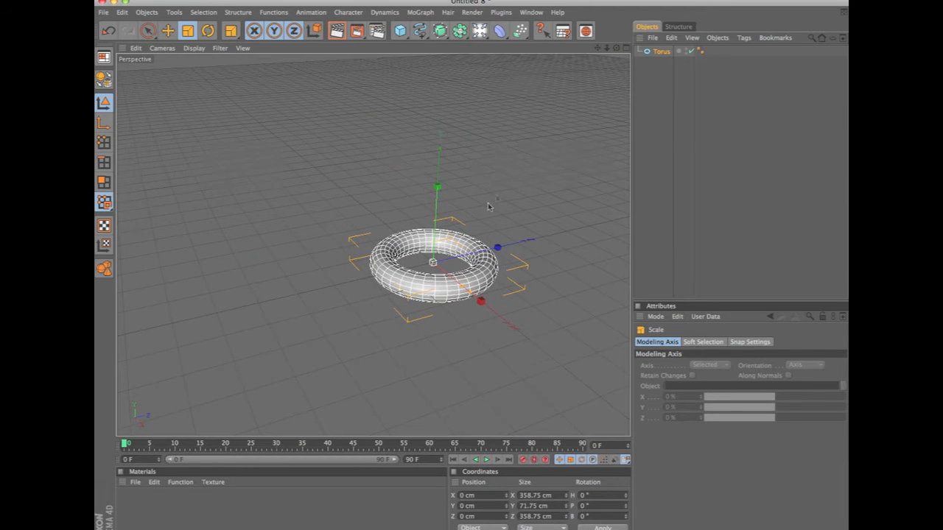
left_click_drag(490, 202, 518, 131, "alt")
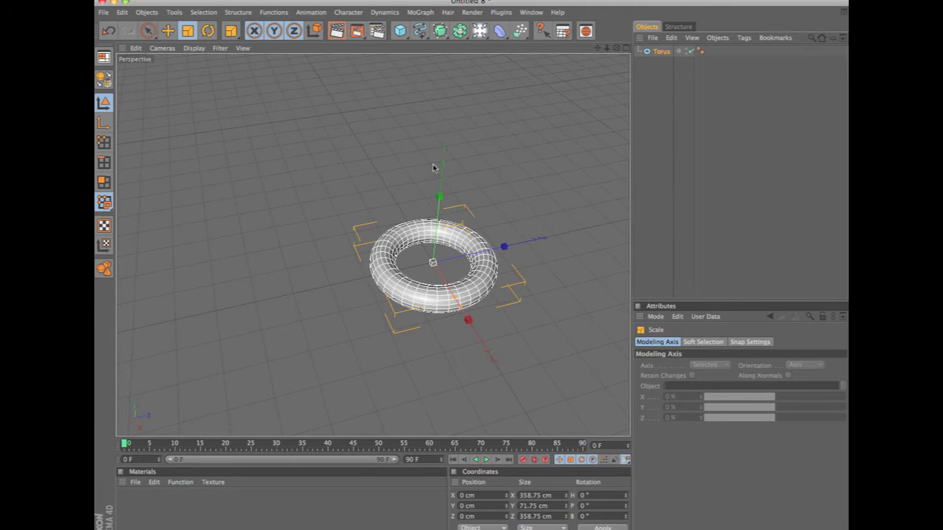
Convert the torus primitive into an editable polygon object.
left_click_drag(400, 31, 556, 42)
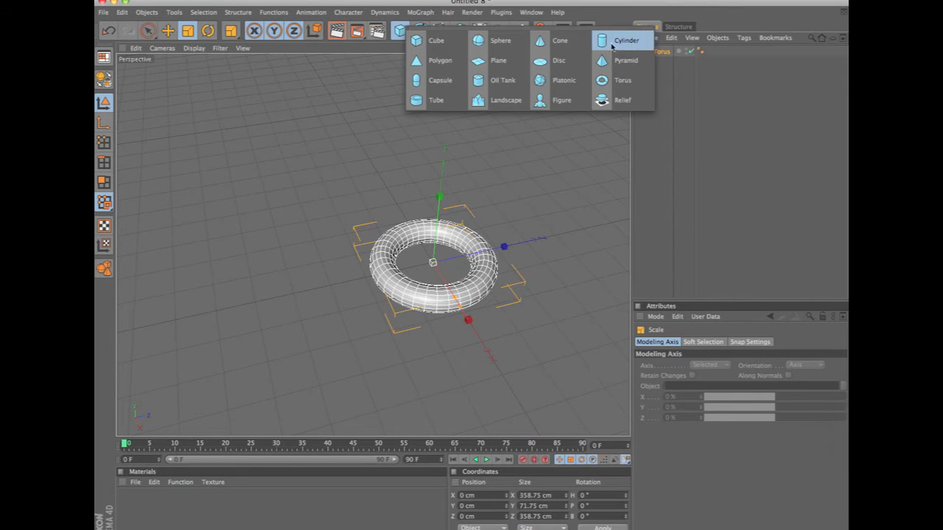
left_click(786, 120)
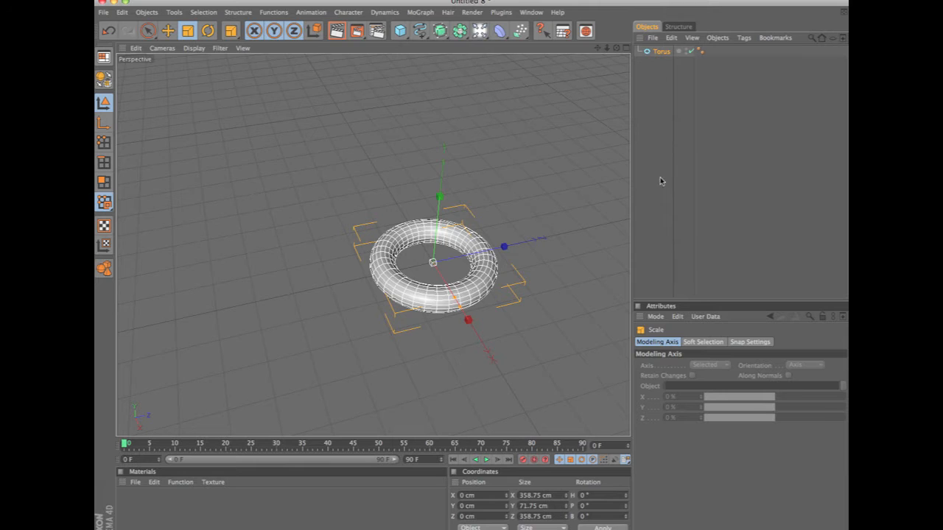
left_click(105, 79)
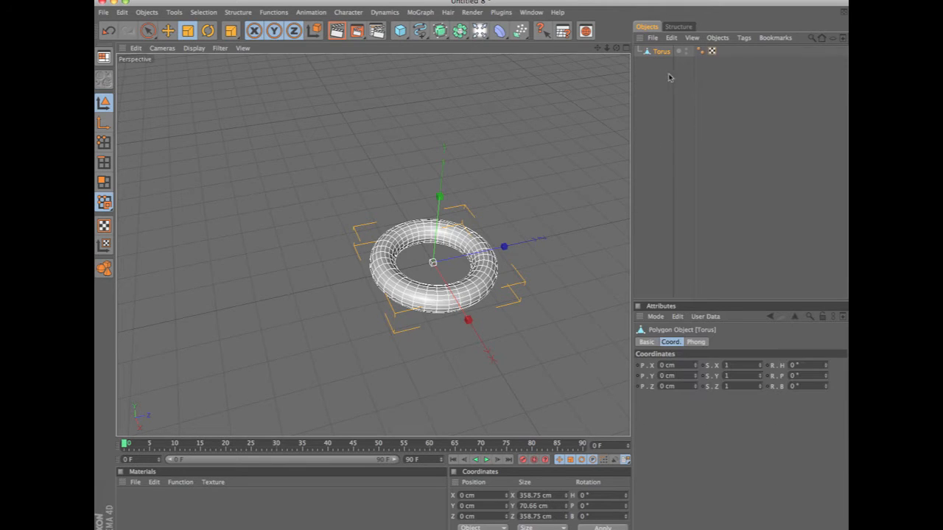
left_click_drag(567, 151, 584, 220, "alt")
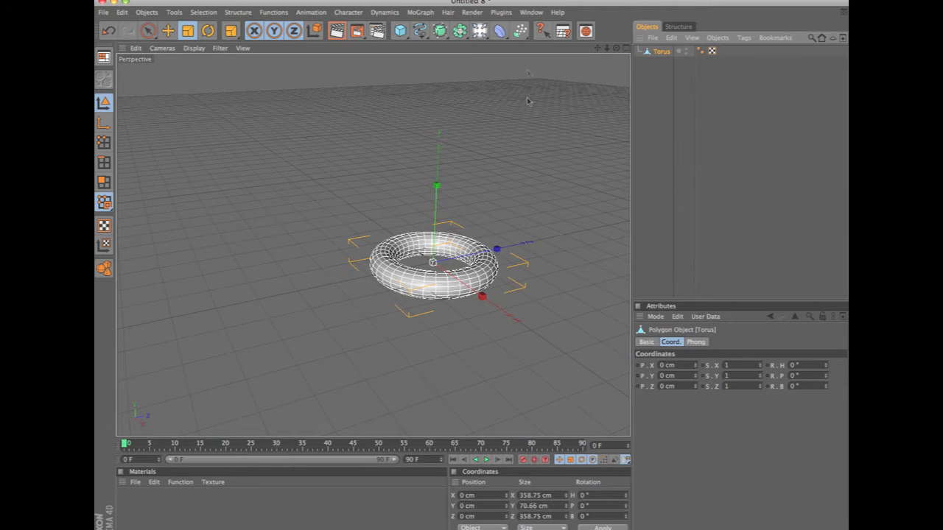
Copy the VOXEL object from the VOXEL-EFFECT.c4d scene and paste it into the scene containing the torus.
left_click(532, 13)
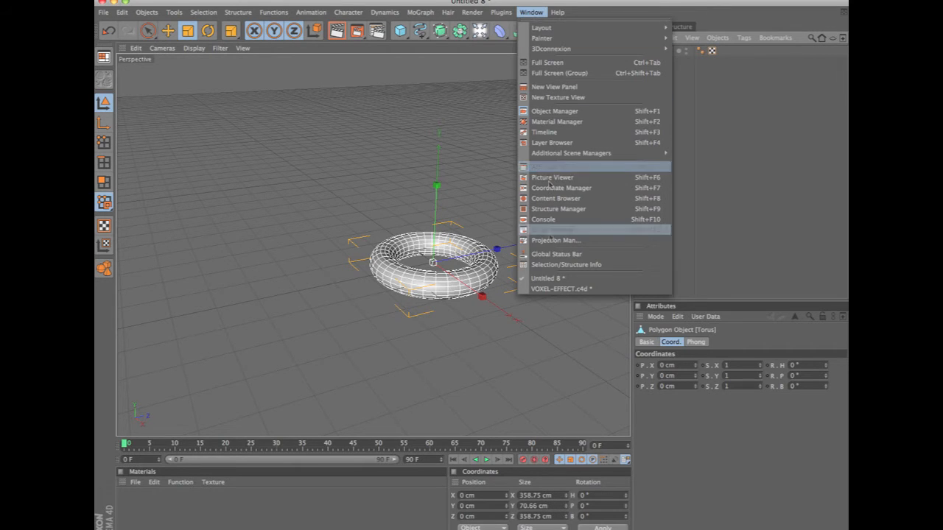
left_click(555, 288)
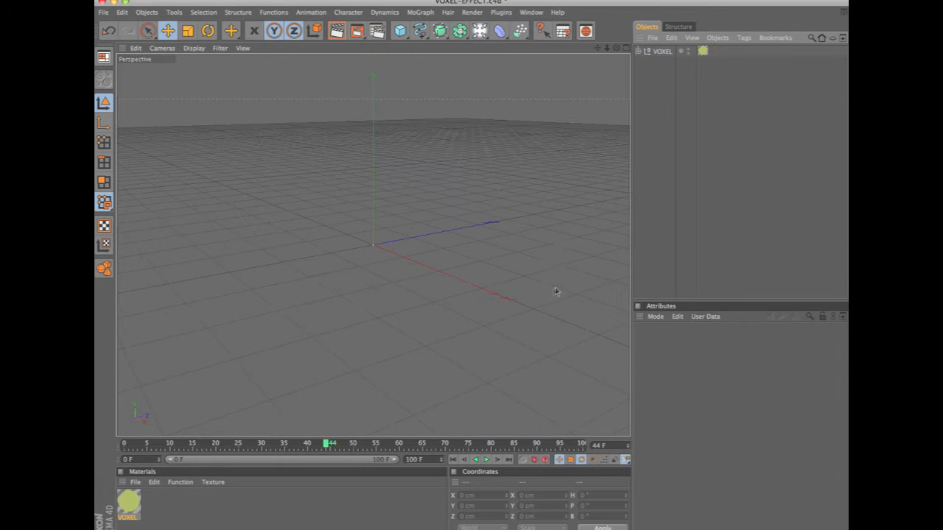
left_click(663, 52)
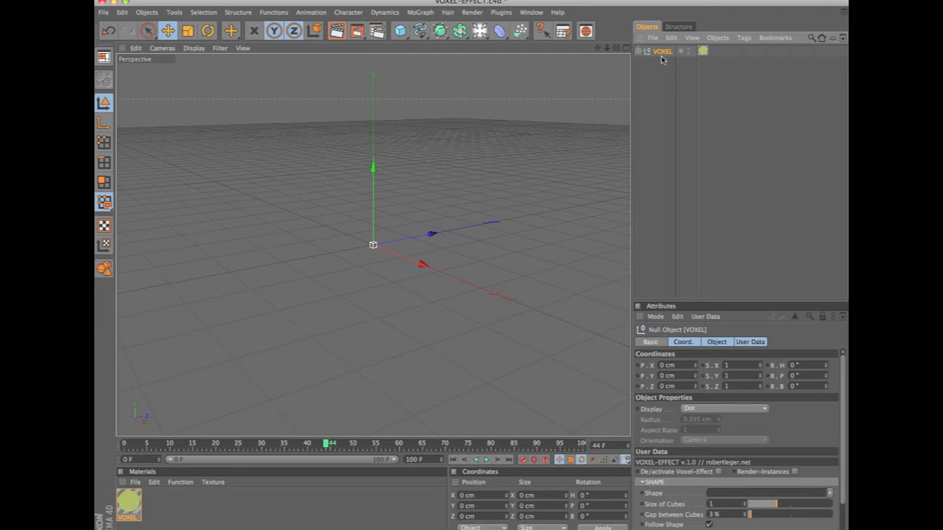
left_click(533, 14)
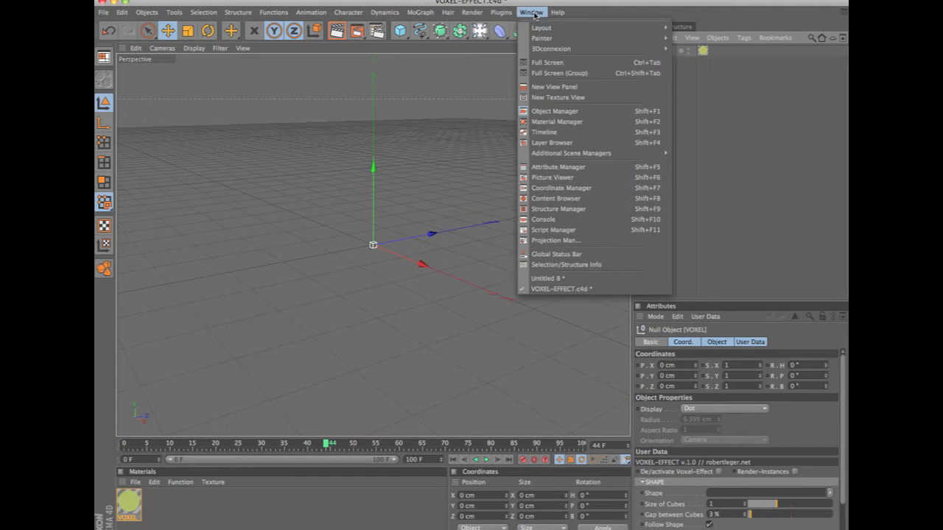
left_click(556, 279)
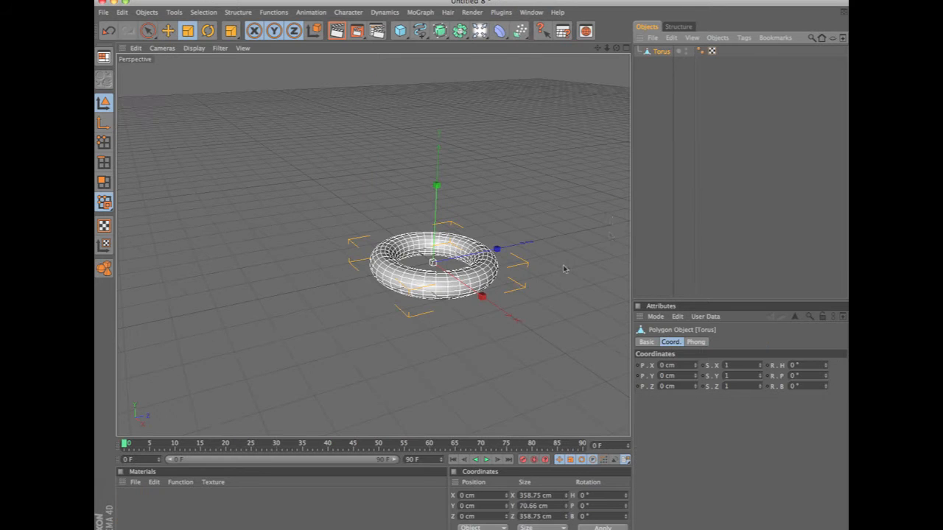
left_click(663, 177)
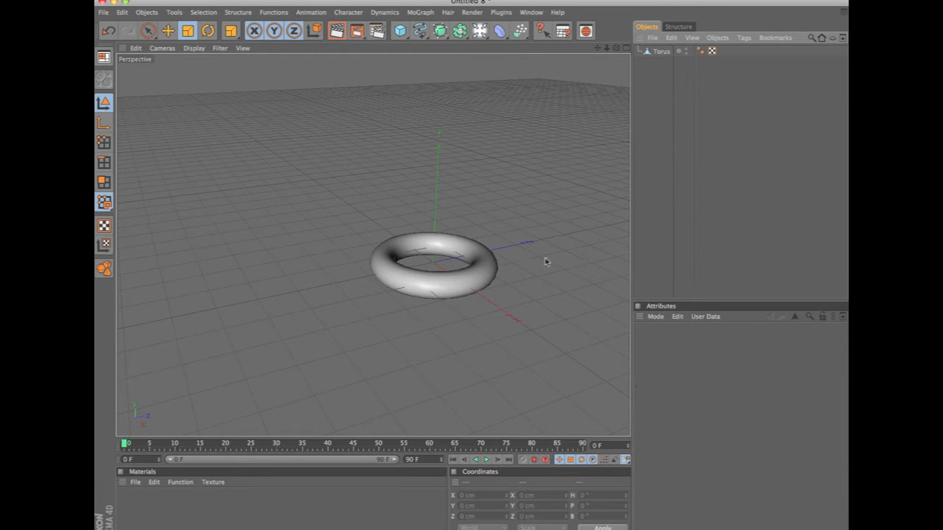
key("super+v")
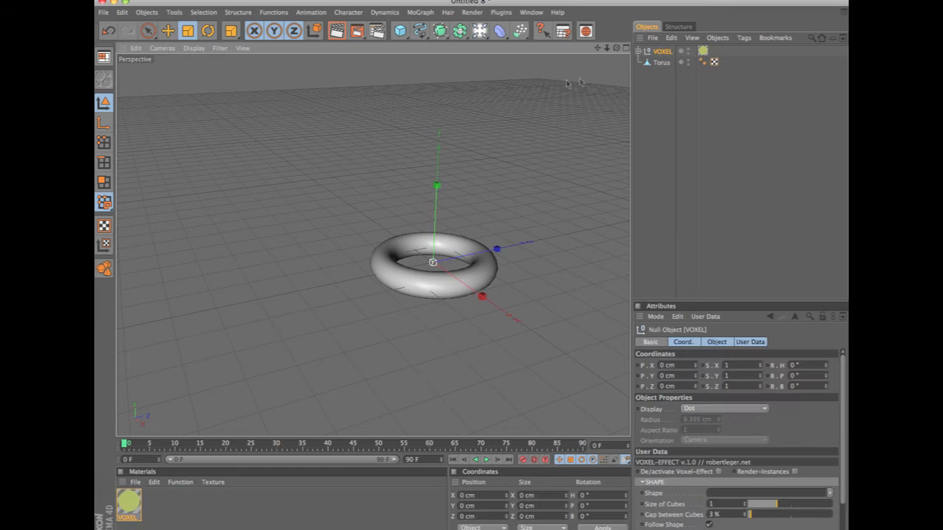
Enlarge the attribute area and collapse the SHAPE and COLORS groups in the VOXEL object's user data.
left_click_drag(704, 300, 698, 163)
left_click(652, 345)
left_click(644, 354)
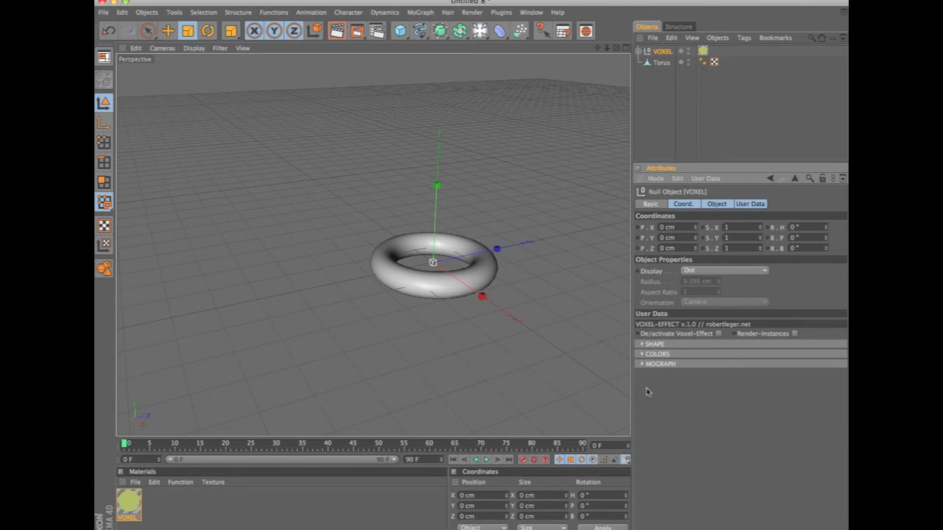
left_click(666, 54)
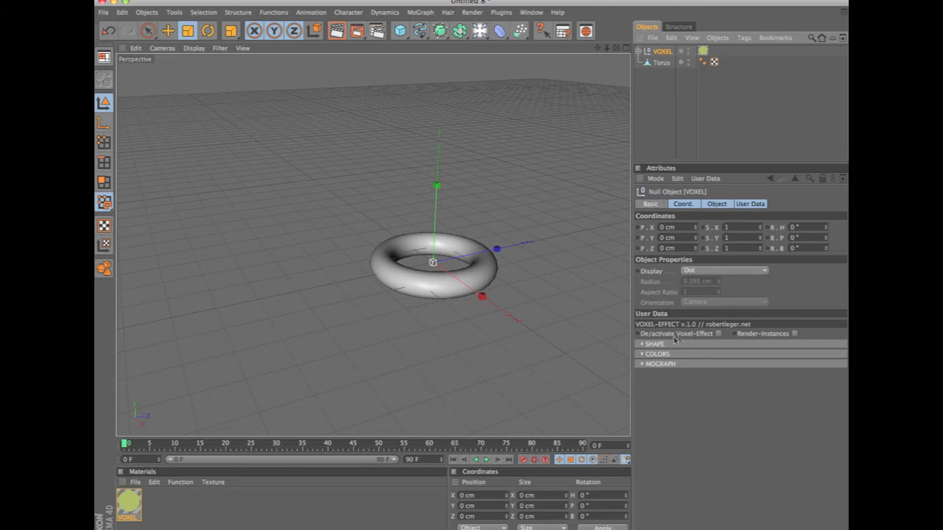
Expand the VOXEL object's SHAPE group and assign the torus as its Shape.
left_click(719, 333)
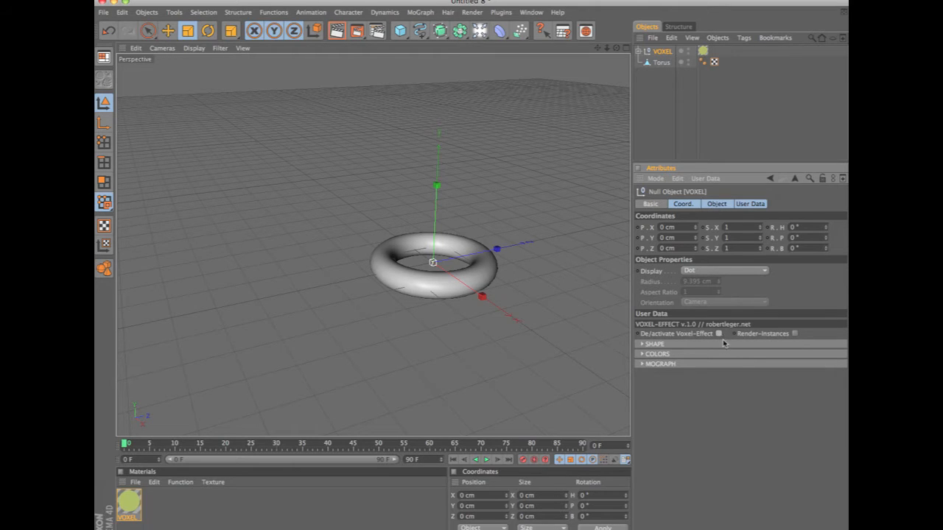
left_click(644, 345)
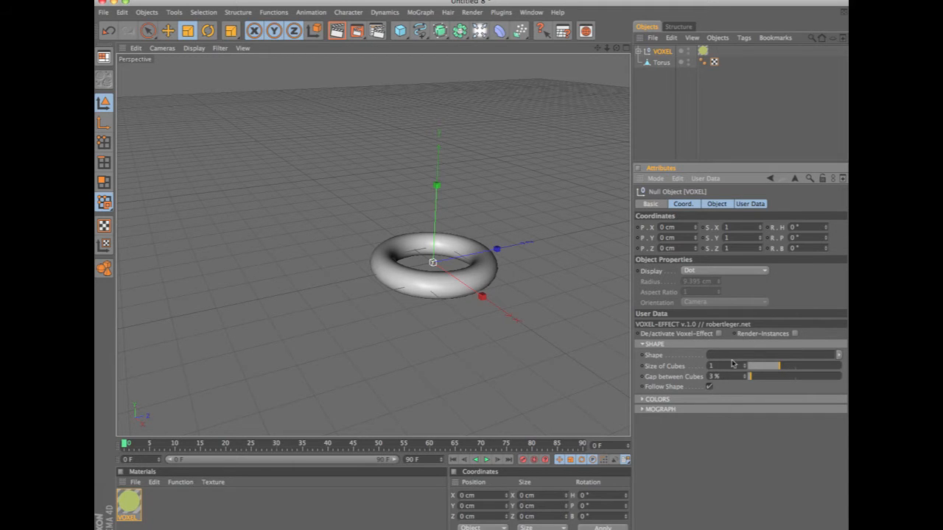
left_click(665, 64)
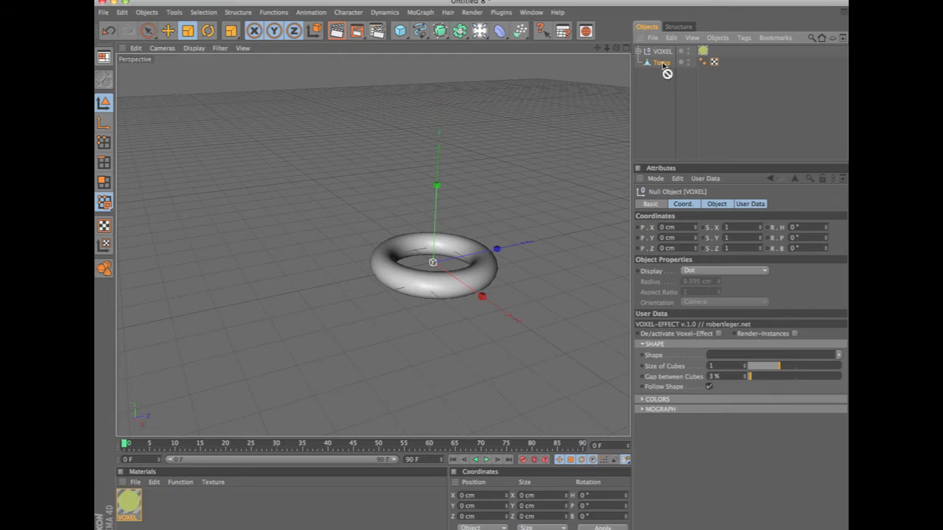
left_click_drag(718, 331, 723, 356)
Activate the Voxel-Effect and hide the original torus in both the editor and the render.
left_click(718, 334)
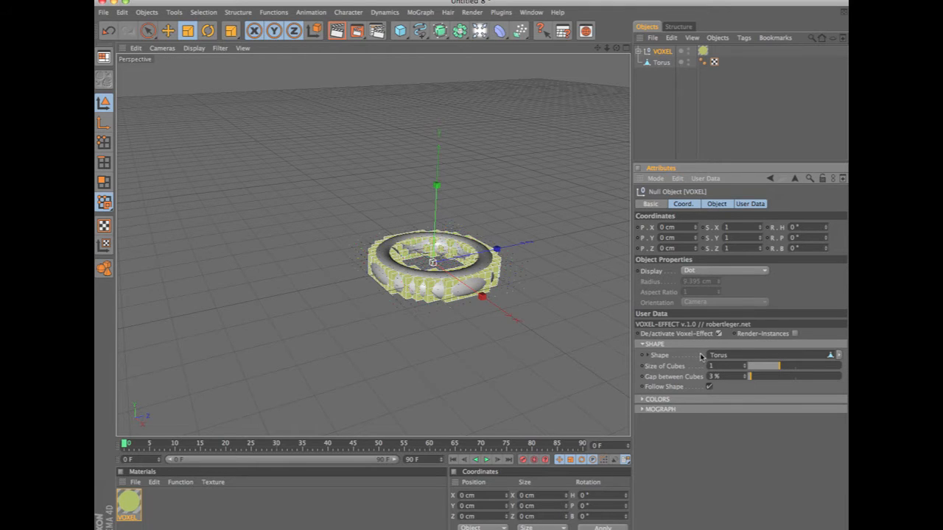
left_click(688, 63)
left_click(689, 63)
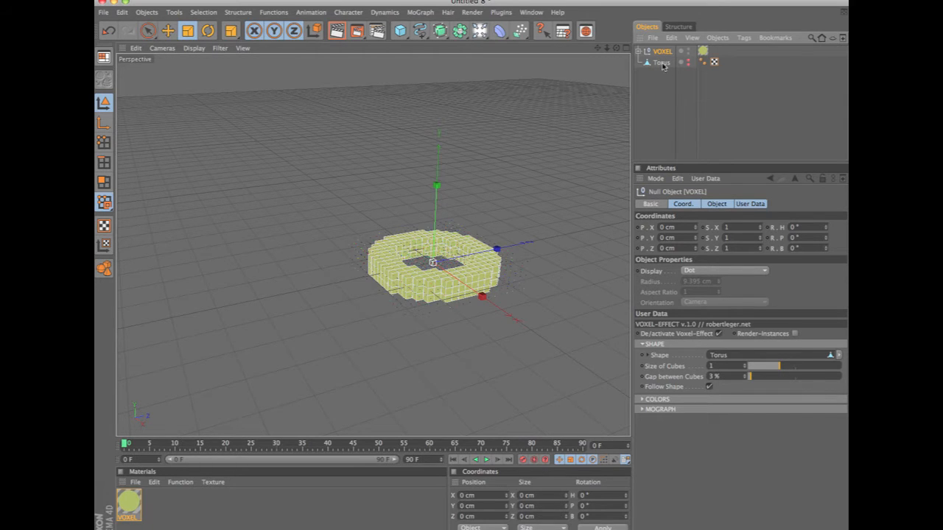
Examine the voxel-filled torus from above and from the side.
left_click_drag(509, 189, 390, 233, "alt")
right_click_drag(613, 170, 685, 177, "alt")
middle_click_drag(576, 316, 474, 217, "alt")
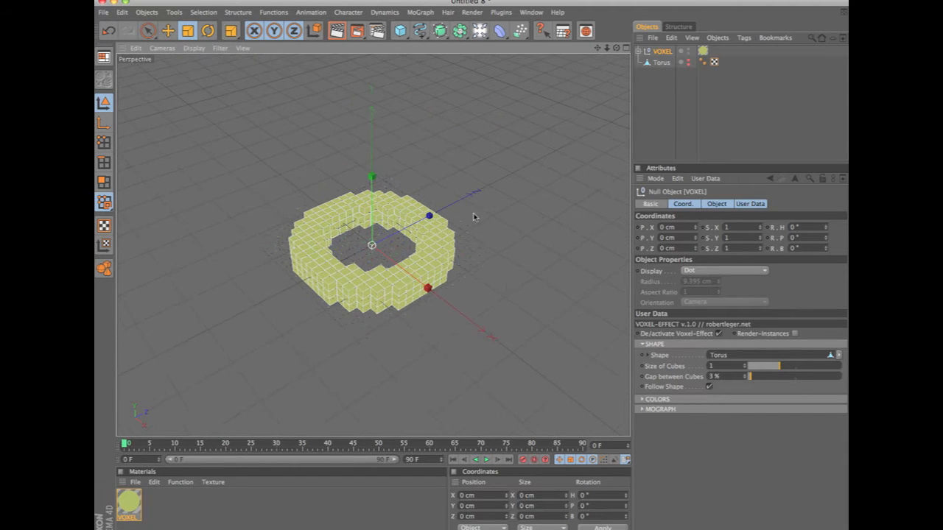
left_click_drag(460, 167, 420, 199, "alt")
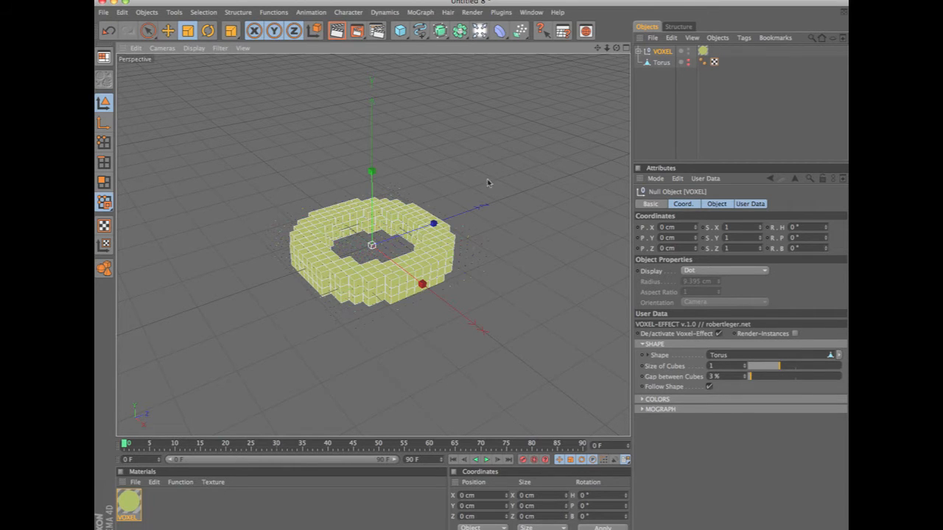
left_click_drag(508, 233, 507, 318, "alt")
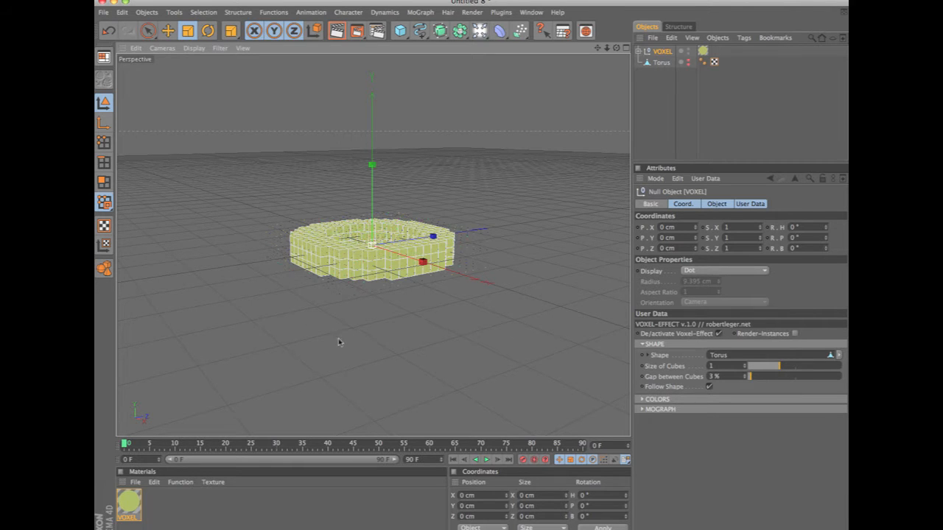
left_click_drag(426, 279, 453, 193, "alt")
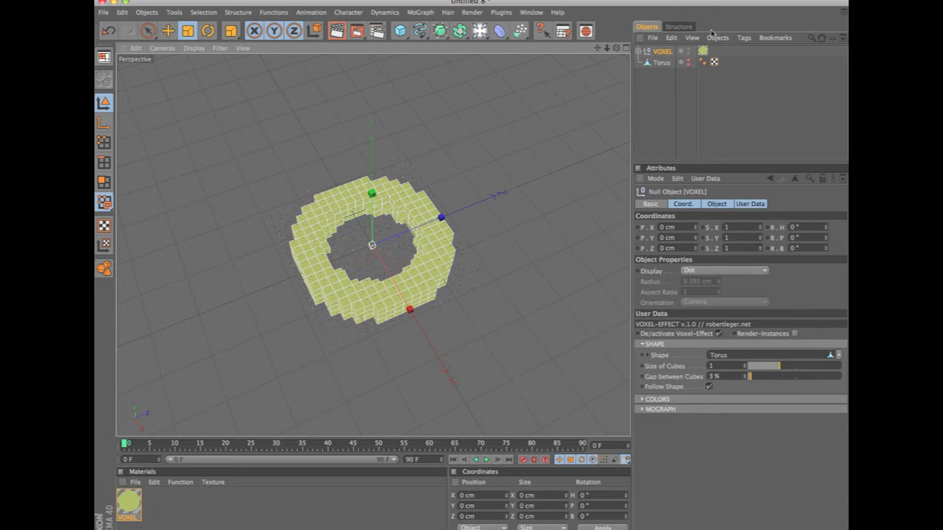
left_click_drag(526, 283, 440, 405, "alt")
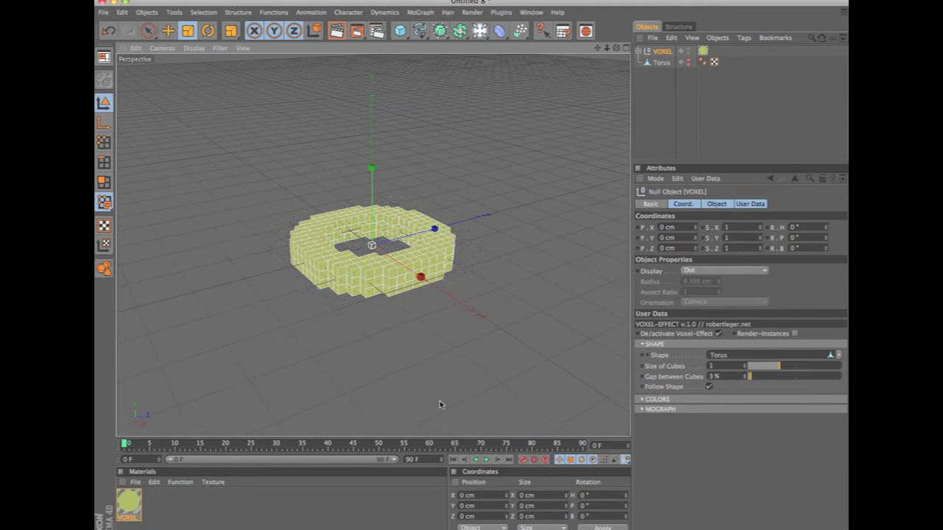
Render the view with Render-Instances enabled on the VOXEL object, and again with it disabled.
left_click(794, 334)
left_click_drag(483, 276, 490, 299, "alt")
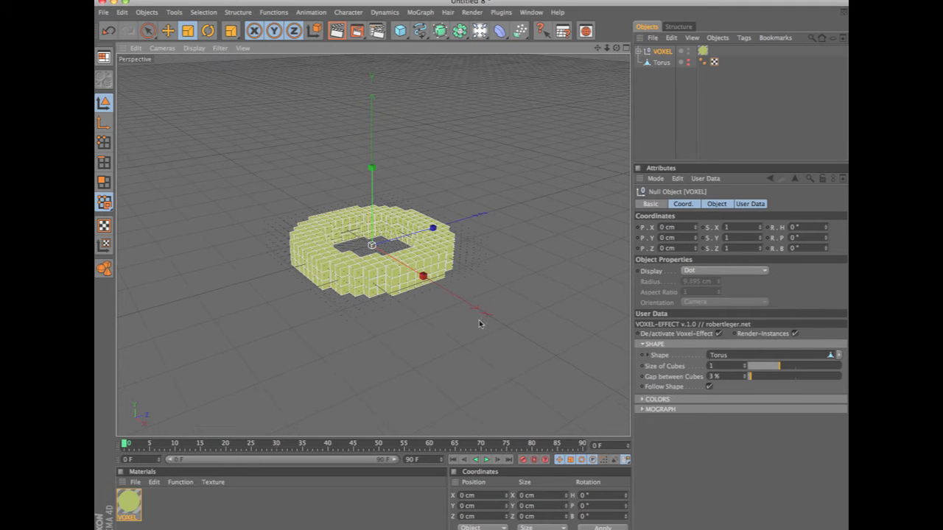
key("super+r")
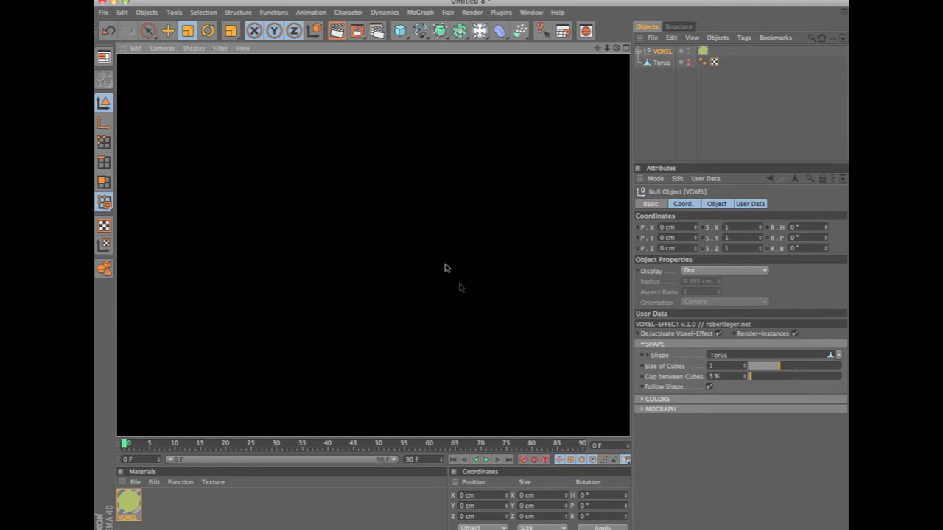
left_click(795, 333)
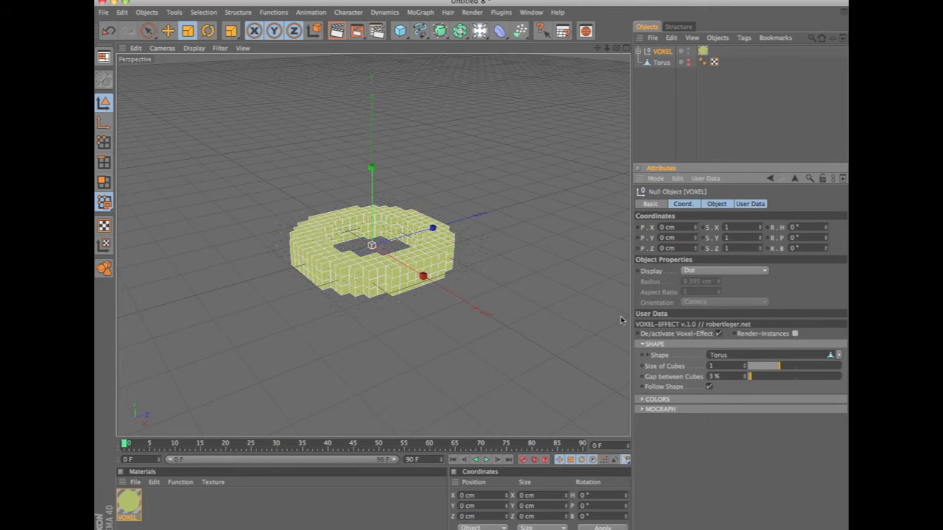
key("super+r")
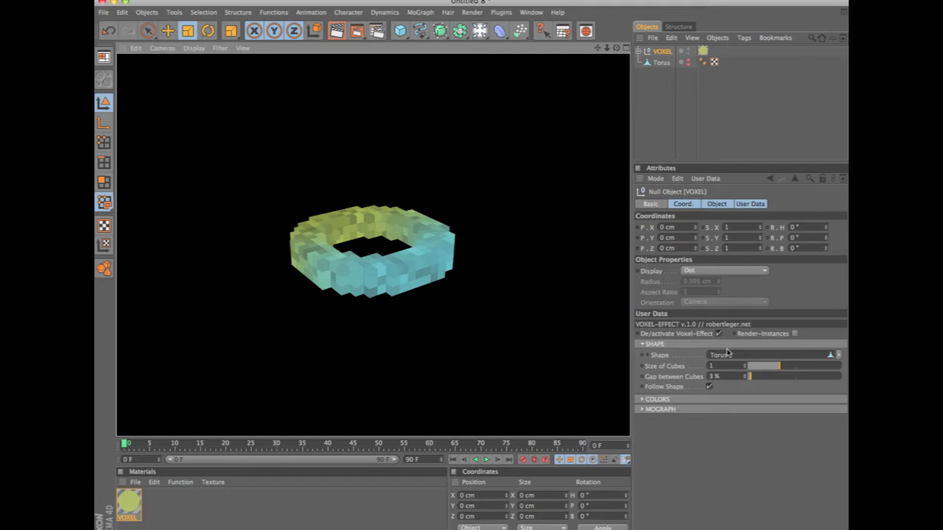
Deactivate the Voxel-Effect and show the original torus, and switch back to the voxel version with the torus hidden.
left_click(692, 335)
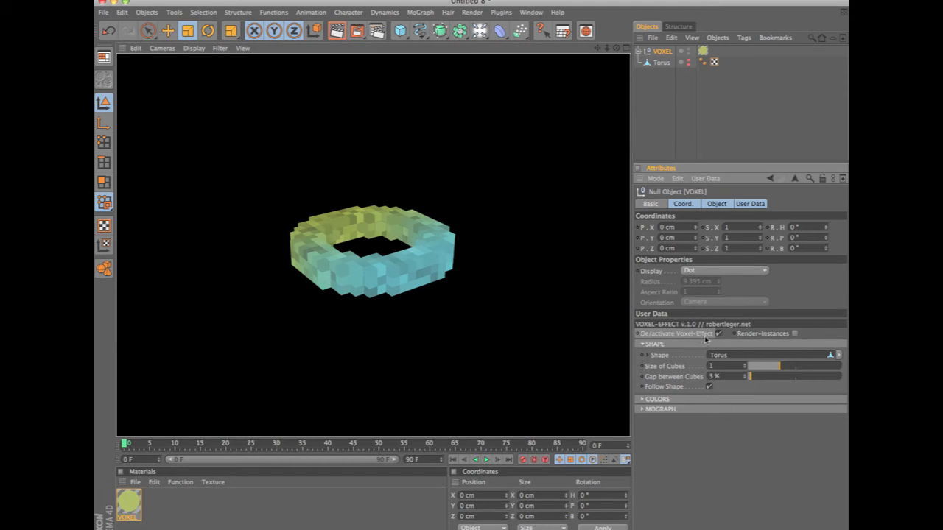
left_click(719, 334)
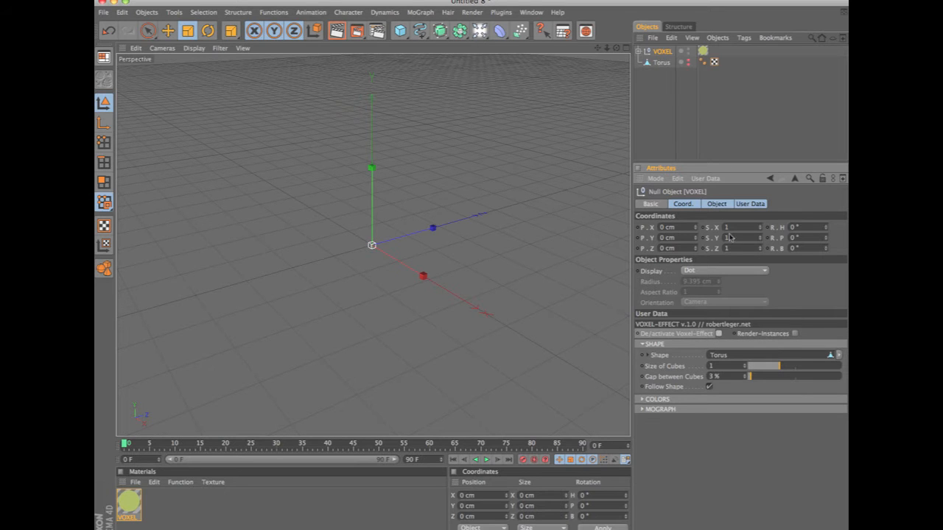
left_click(688, 63)
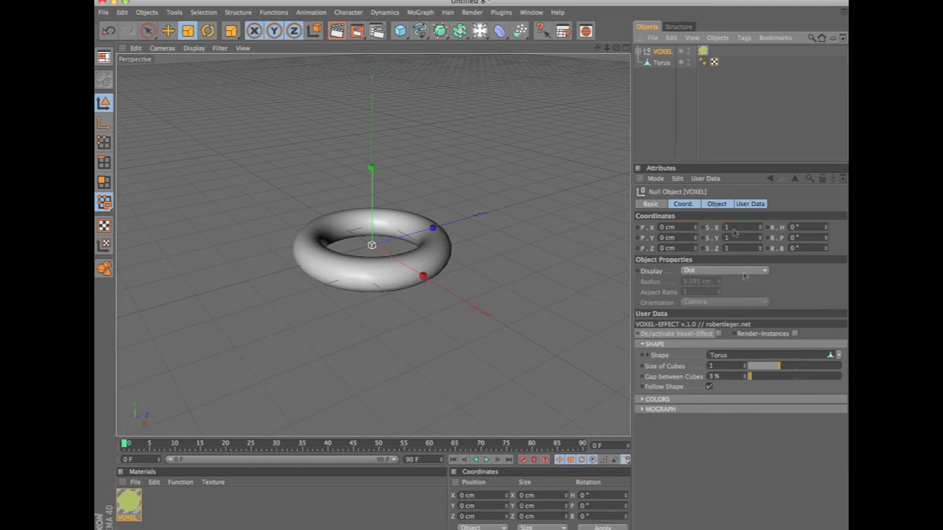
left_click(719, 334)
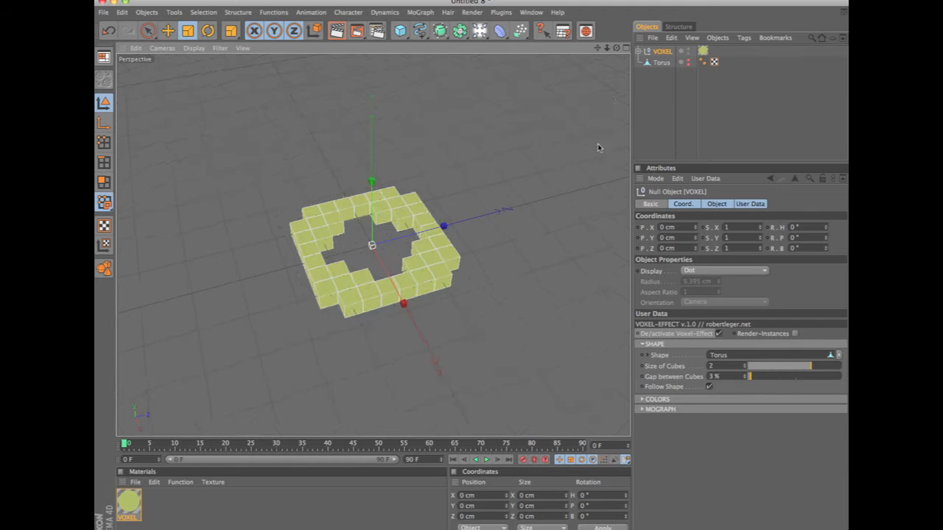
Try a Size of Cubes of 2 and 0 on the voxel torus, and set it back to 1.
left_click_drag(600, 147, 506, 259, "alt")
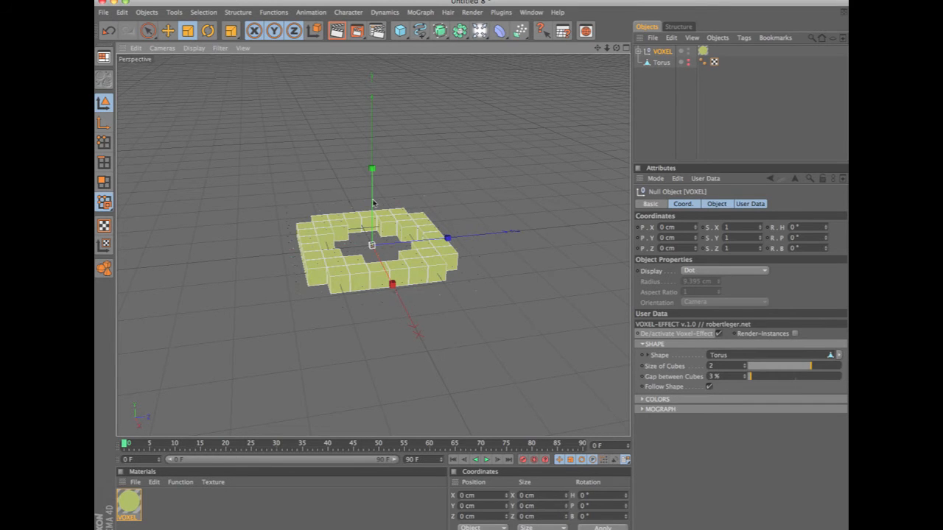
left_click_drag(360, 201, 455, 320, "alt")
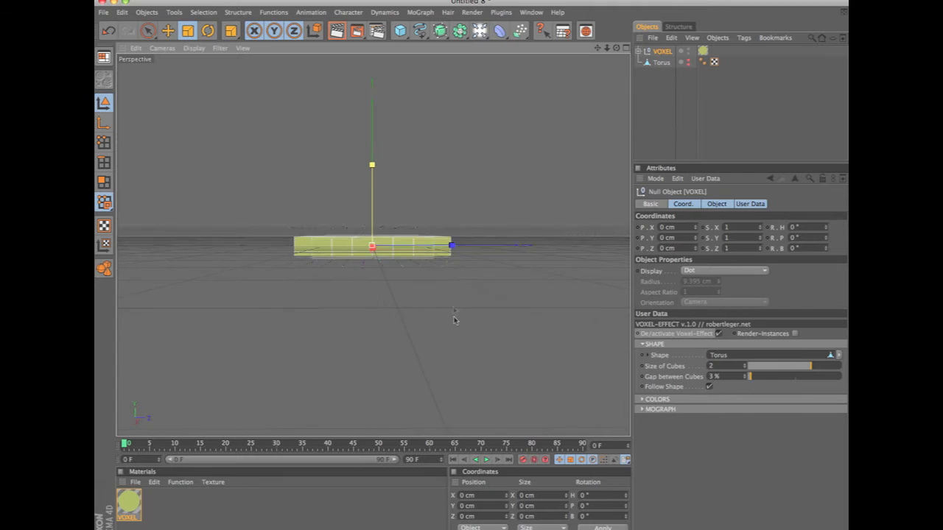
left_click_drag(432, 357, 380, 110, "alt")
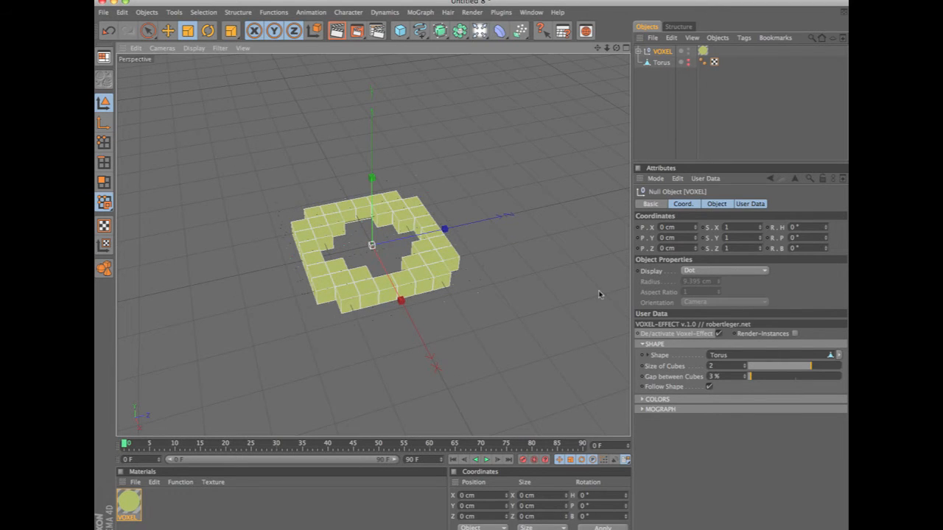
left_click(756, 368)
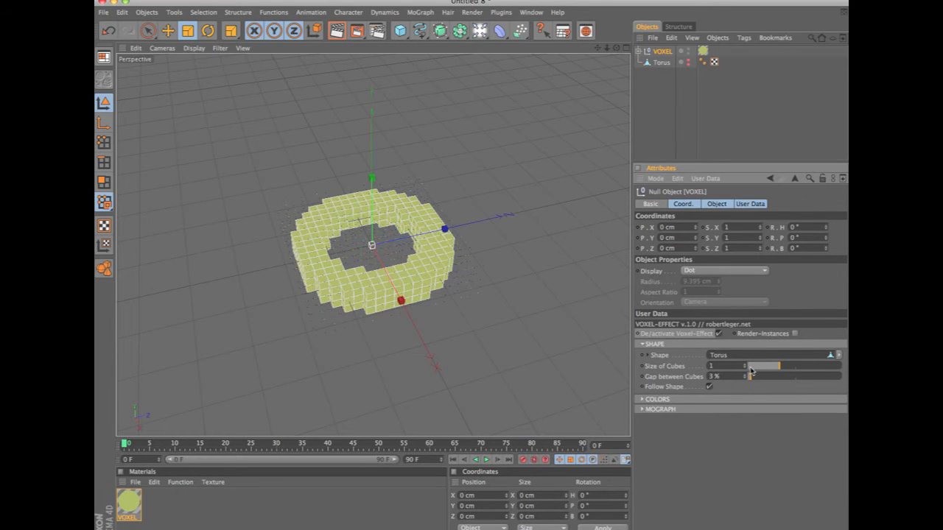
left_click(751, 368)
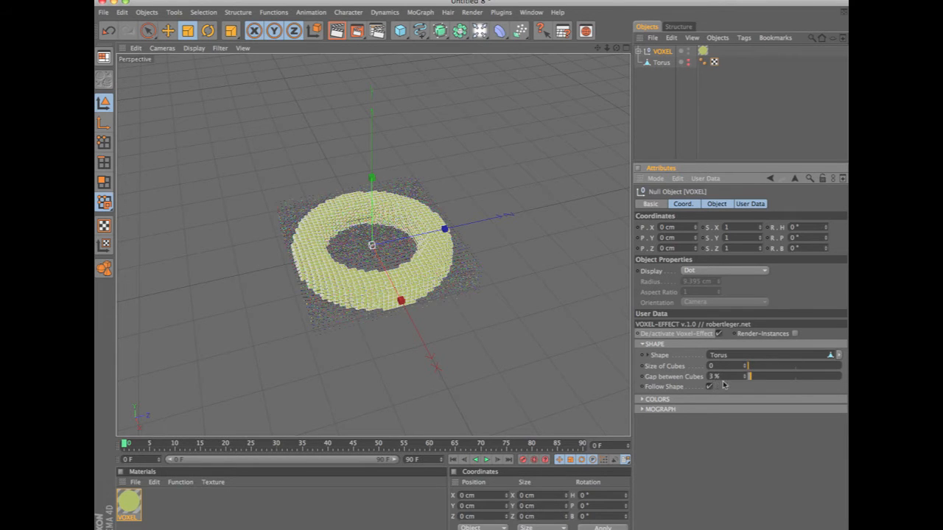
left_click(770, 368)
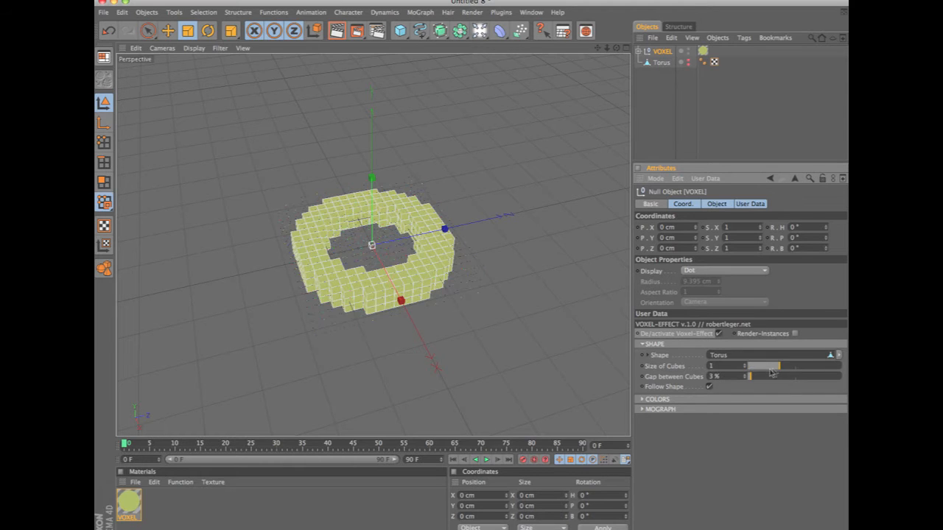
Try a different Gap between Cubes on the voxel torus.
left_click_drag(382, 369, 505, 280, "alt")
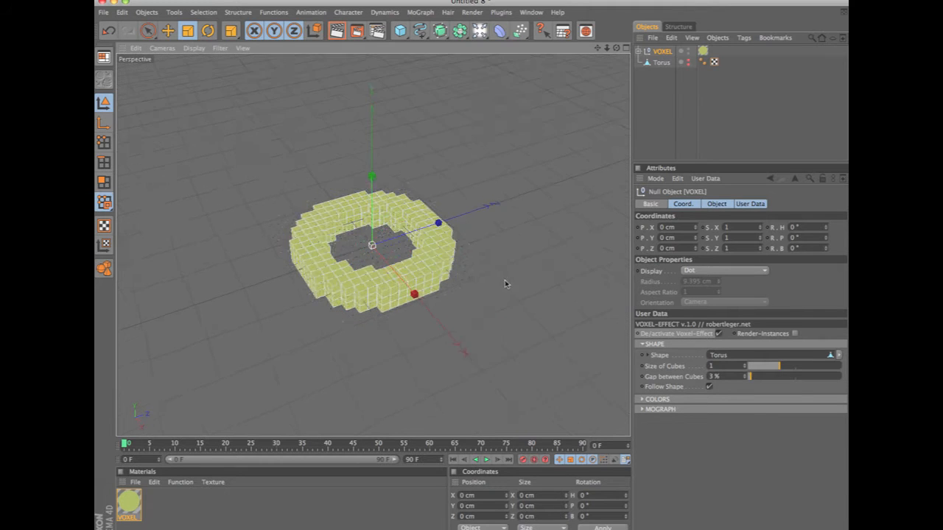
left_click(678, 385)
mouse_move(751, 379)
left_mouse_down()
mouse_move(784, 385)
mouse_move(763, 384)
left_mouse_up()
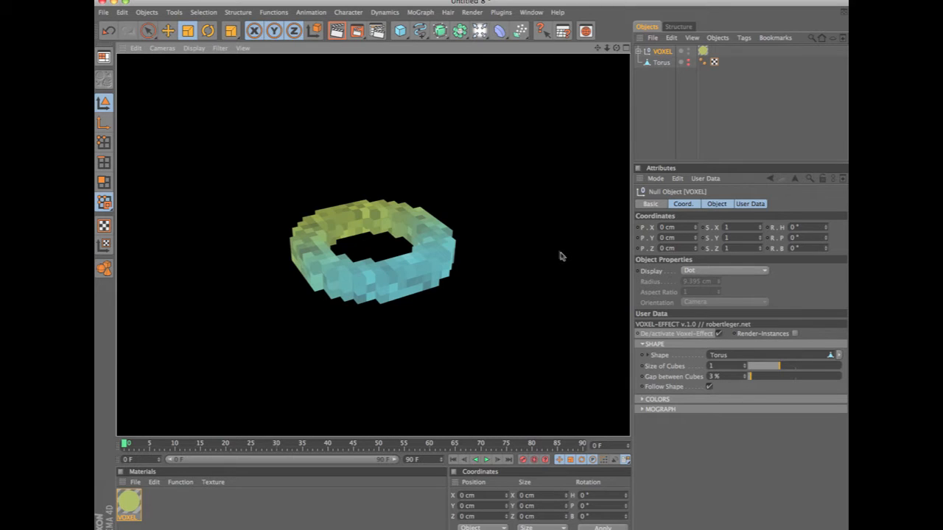
Add the Ambient Occlusion effect to the render settings and render the view.
left_click(376, 31)
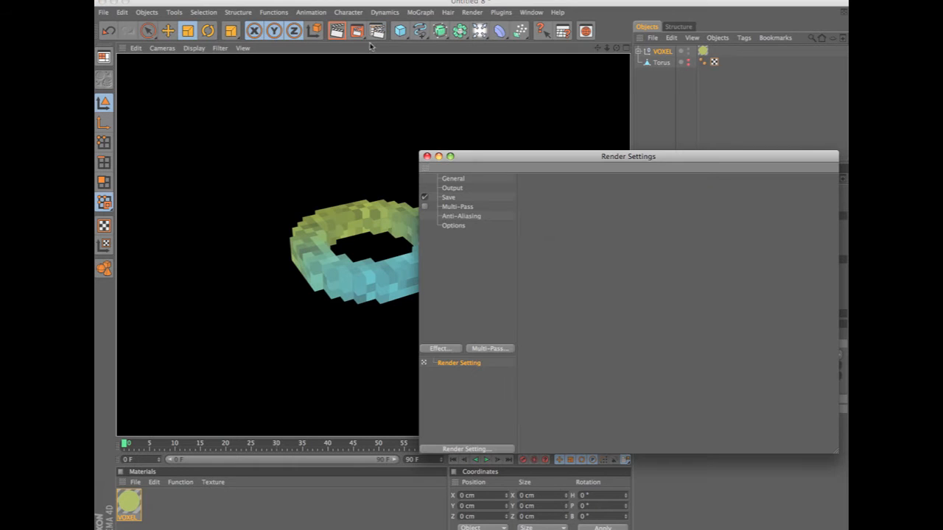
left_click(453, 351)
left_click(522, 398)
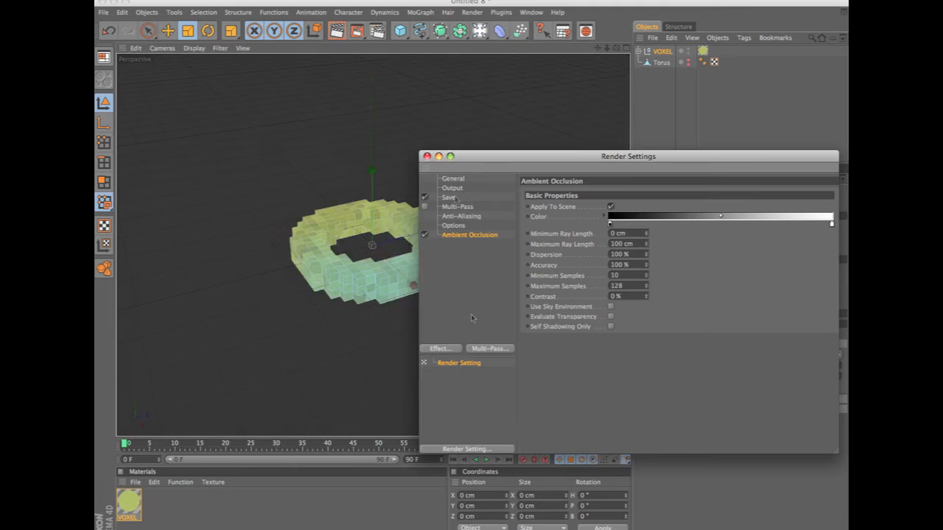
left_click(427, 156)
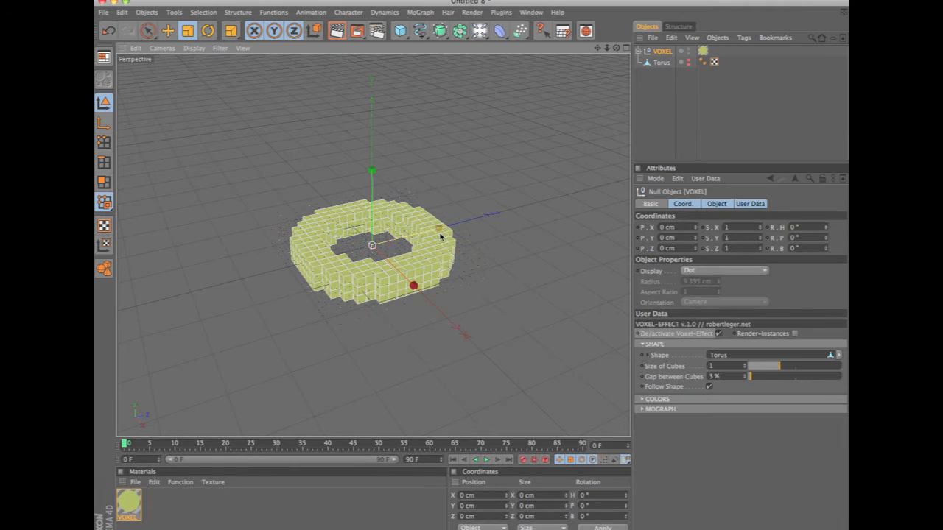
key("ctrl+r")
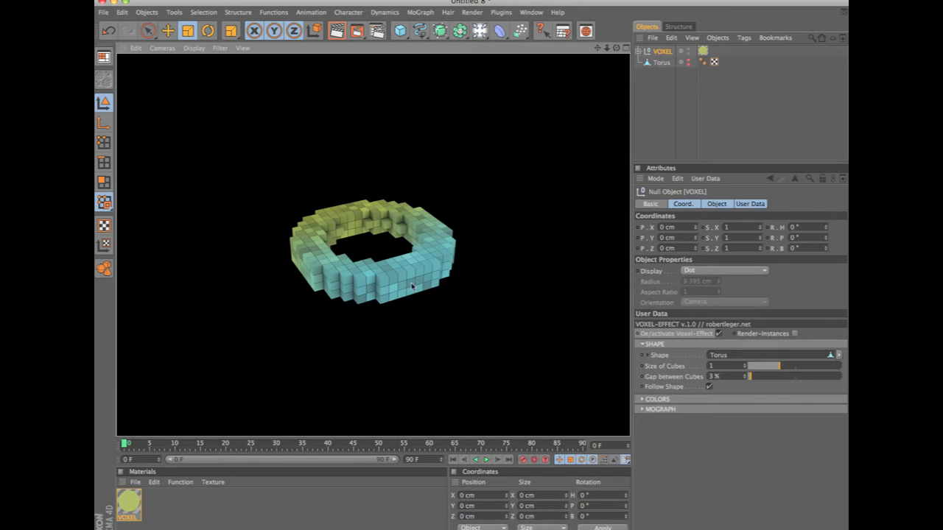
Select the VOXEL object and enable Render-Instances.
left_click(719, 388)
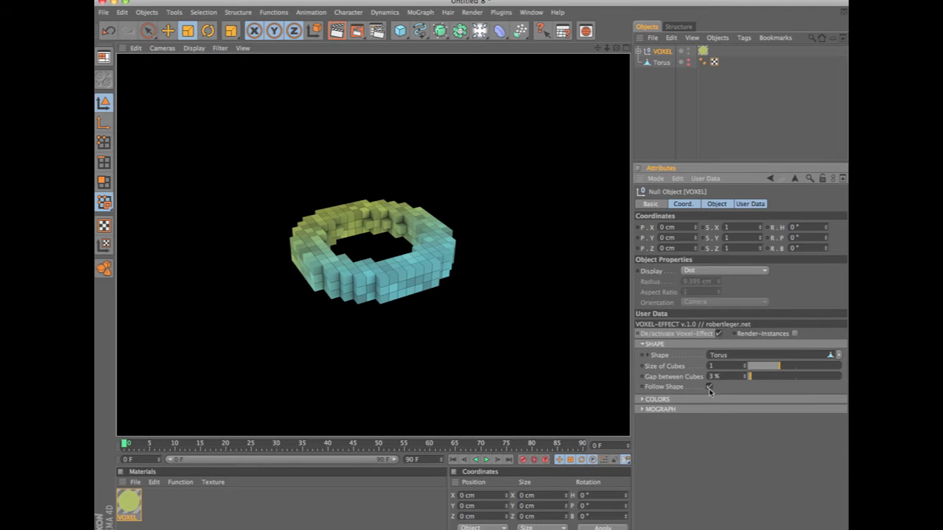
left_click(662, 63)
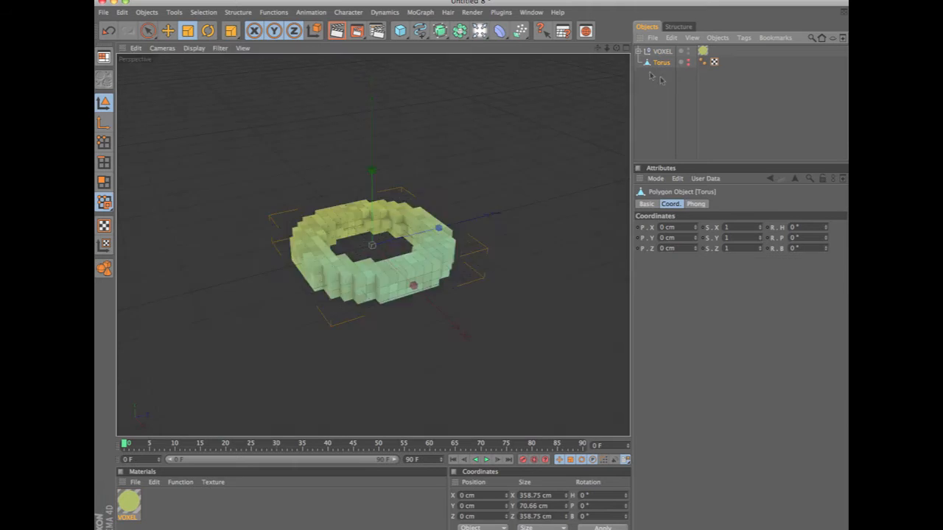
left_click(668, 54)
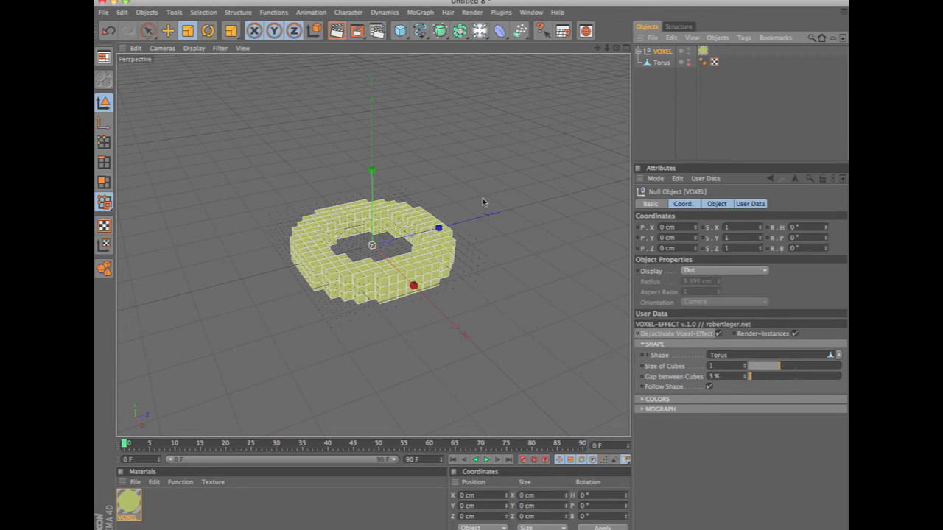
Move and rotate the torus with Follow Shape enabled to test the effect, and undo the transforms.
key("e")
mouse_move(486, 332)
left_mouse_down("alt")
mouse_move(486, 387)
mouse_move(513, 349)
mouse_move(484, 313)
mouse_move(494, 325)
mouse_move(493, 317)
left_mouse_up("alt")
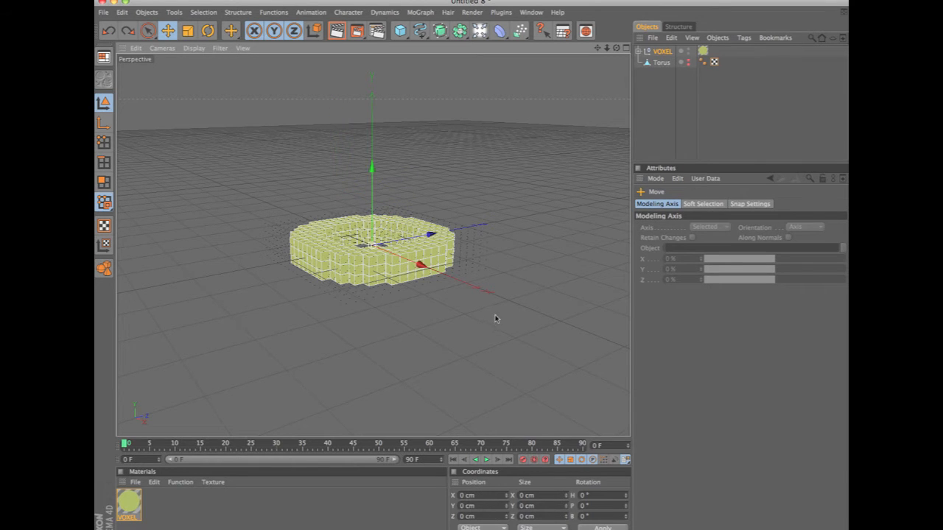
left_click(661, 63)
left_click_drag(478, 371, 472, 340)
left_click_drag(477, 316, 410, 366)
left_click_drag(573, 175, 524, 407, "alt")
left_click_drag(499, 370, 434, 290)
key("r")
left_click_drag(422, 239, 398, 275)
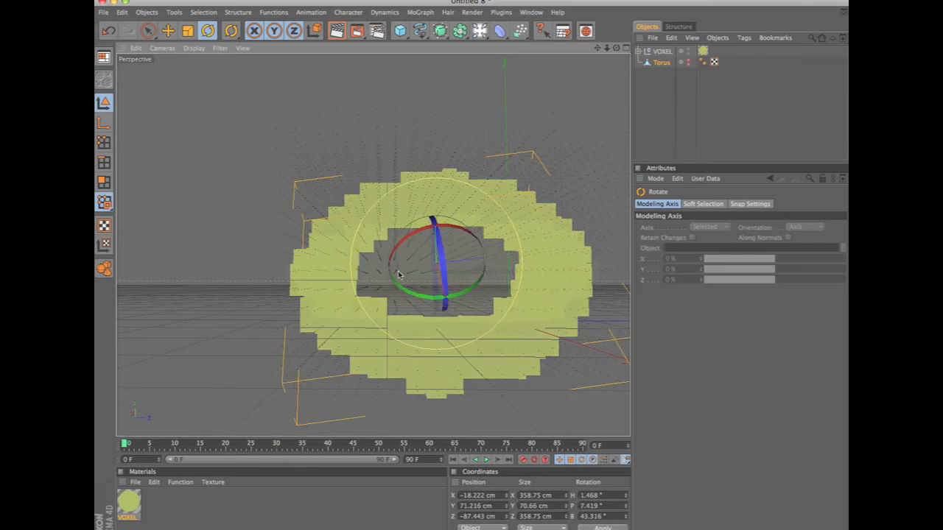
key("ctrl+z")
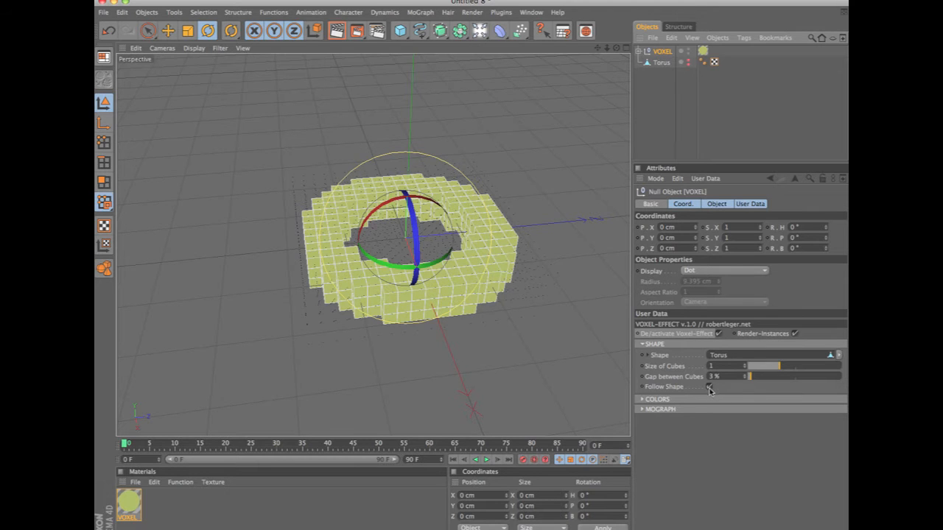
Turn off Follow Shape on the VOXEL object and move the torus to about -76.5 cm along Z.
left_click(710, 387)
left_click(660, 62)
key("e")
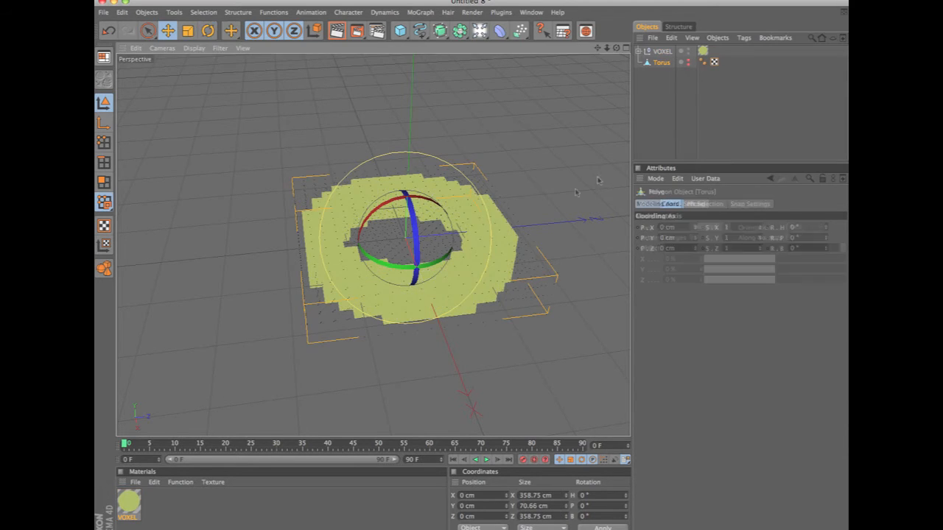
left_click_drag(564, 158, 525, 143, "alt")
left_click_drag(478, 232, 424, 247)
left_click_drag(501, 169, 553, 326, "alt")
Move the VOXEL object to about X -2.2, Y 8.4, Z -34.6 cm and turn Follow Shape back on.
left_click(662, 52)
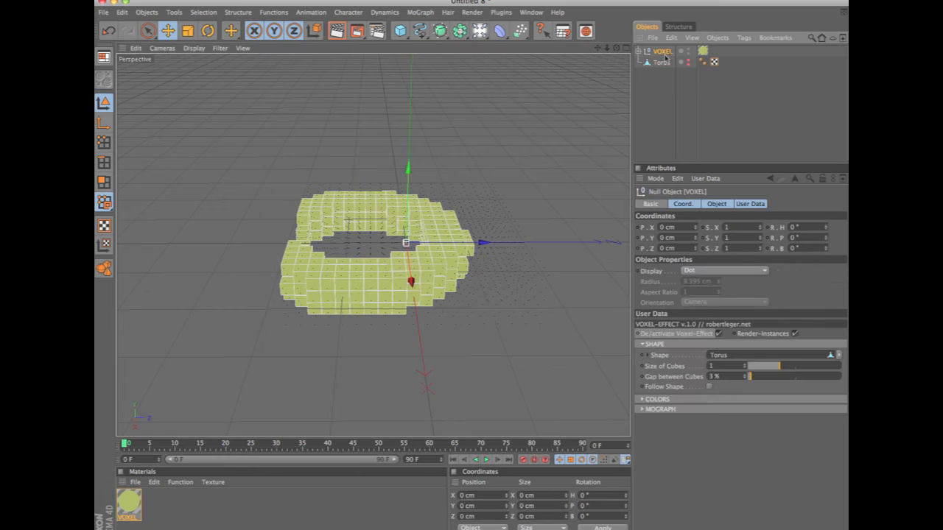
left_click_drag(526, 110, 499, 267, "alt")
left_click_drag(497, 305, 457, 302)
left_click_drag(456, 204, 523, 169, "alt")
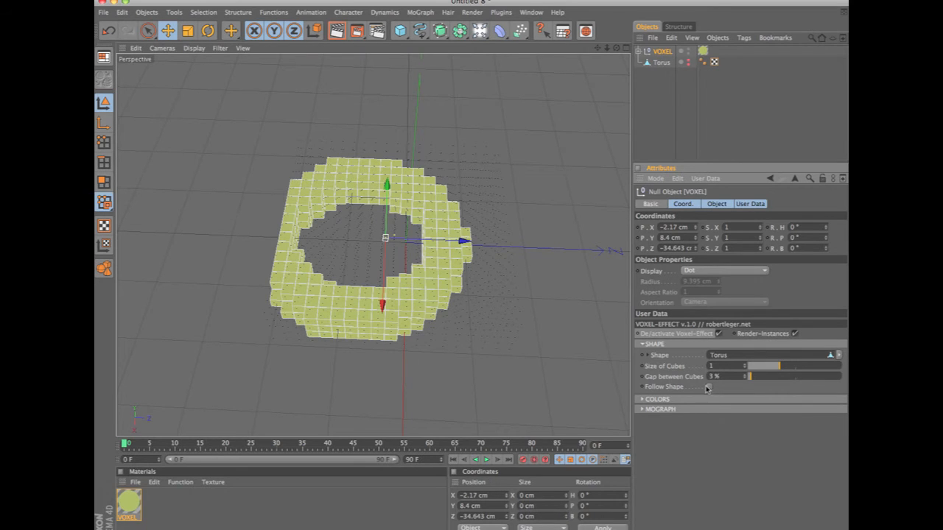
Select the torus and move it to about X 24.7, Y -8.7, Z -1 cm to test Follow Shape.
left_click(663, 63)
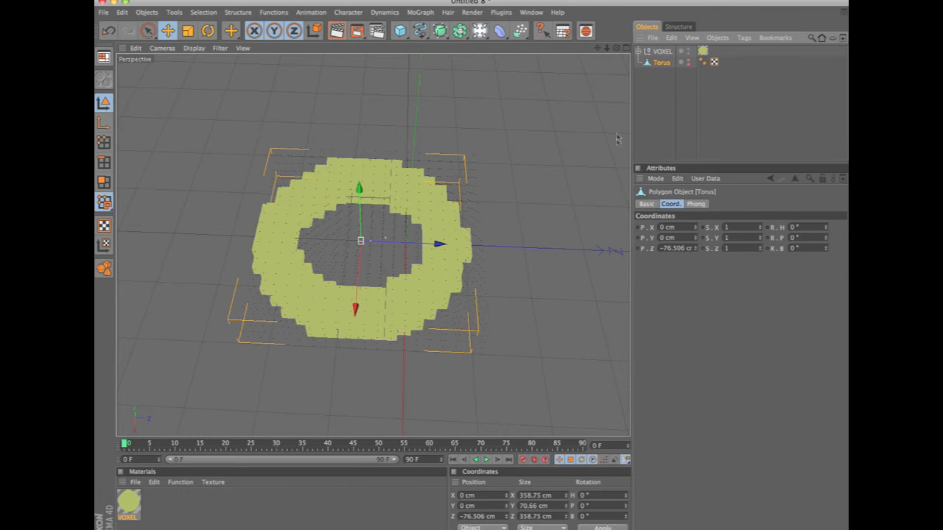
left_click_drag(482, 293, 463, 246, "alt")
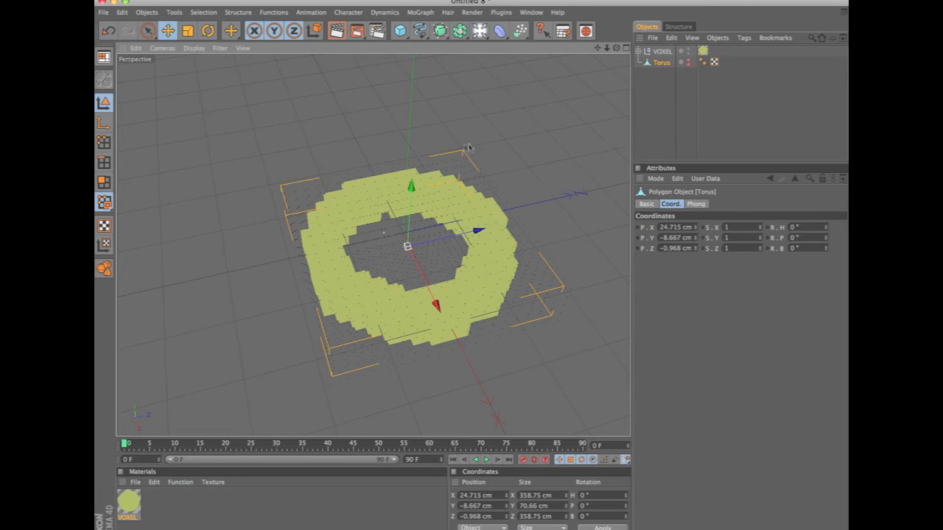
Create a new scene and draw a closed linear spline roughly shaped like an arrow pointing along negative X in the Top view.
key("super+n")
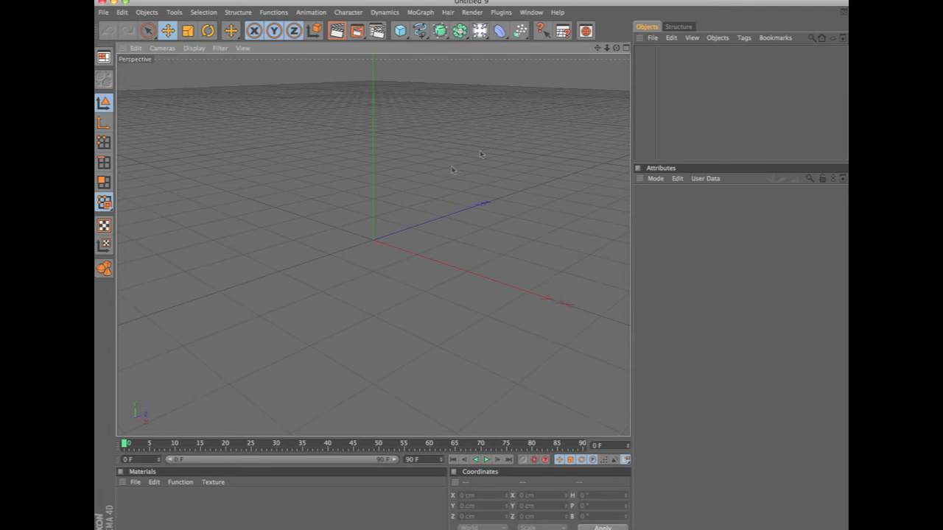
left_click_drag(427, 56, 427, 118, "alt")
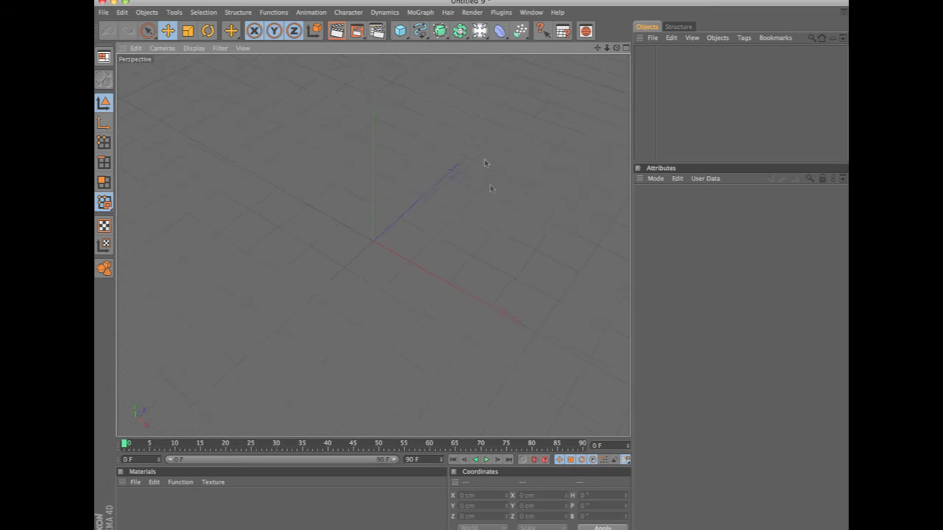
left_click(419, 31)
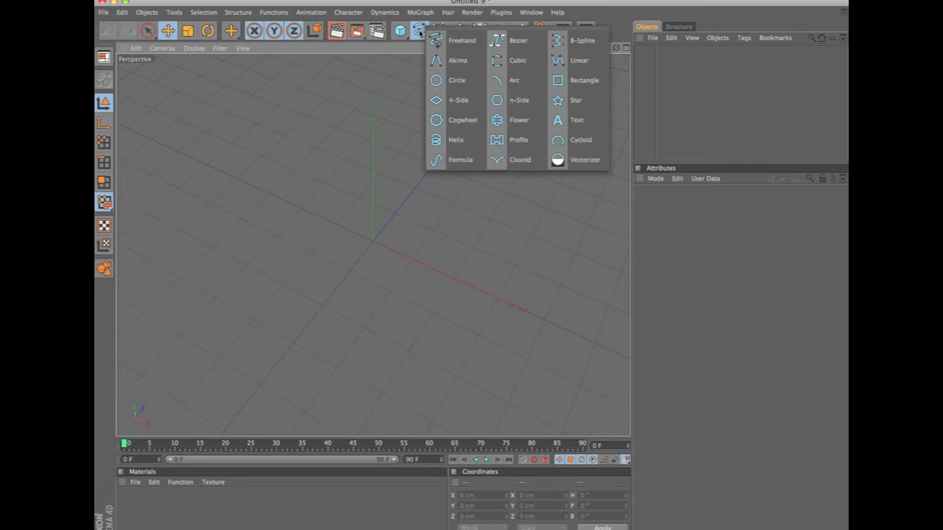
key("F2")
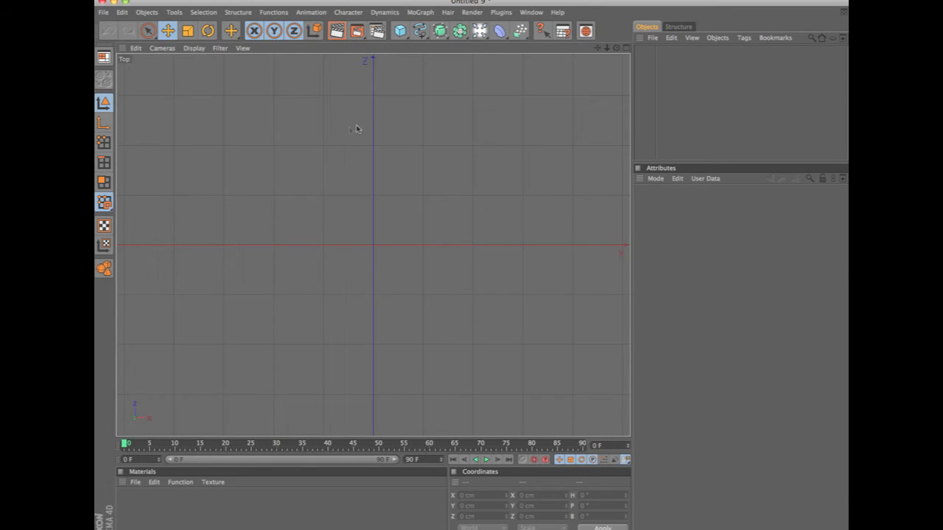
left_click(419, 32)
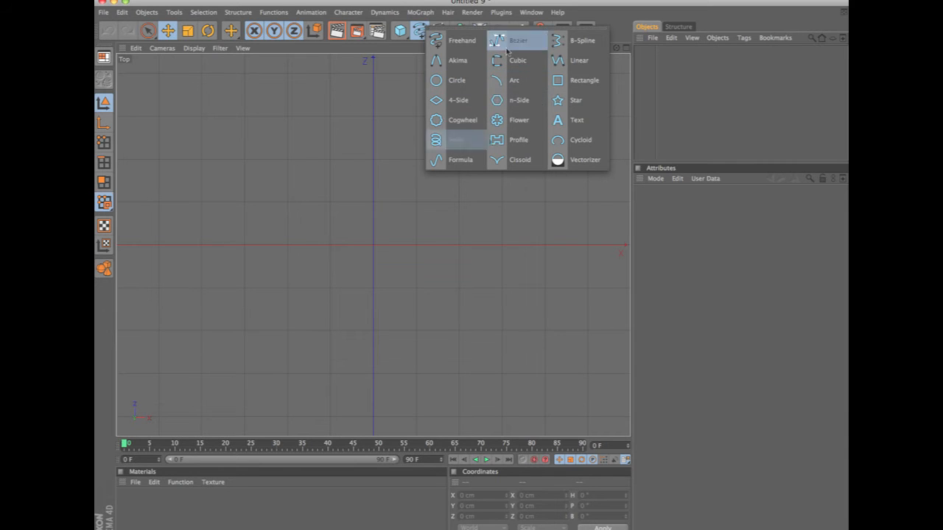
left_click(574, 62)
left_click(373, 158)
left_click(287, 256)
left_click(377, 347)
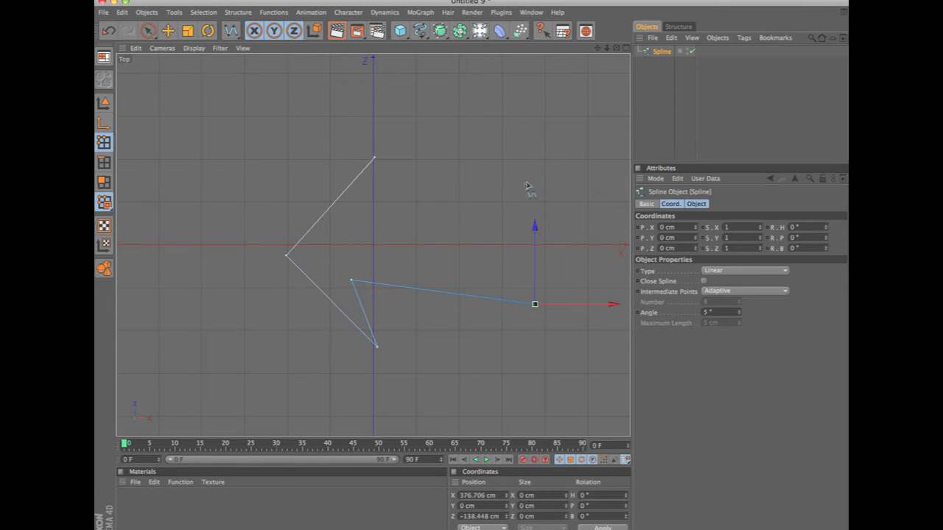
left_click(705, 281)
Enable grid snapping for the Move tool and snap the arrowhead's three corner points onto grid intersections.
left_click(148, 31)
key("e")
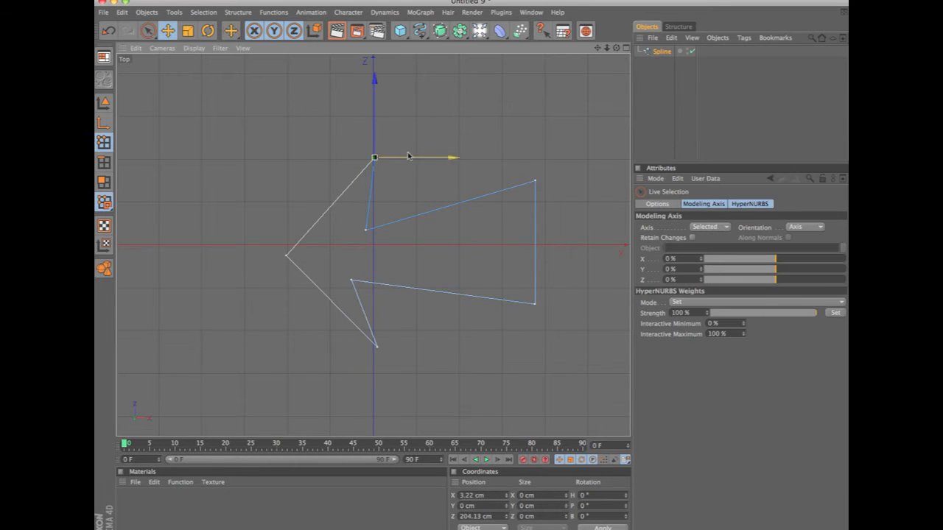
left_click_drag(441, 111, 440, 119)
left_click(748, 204)
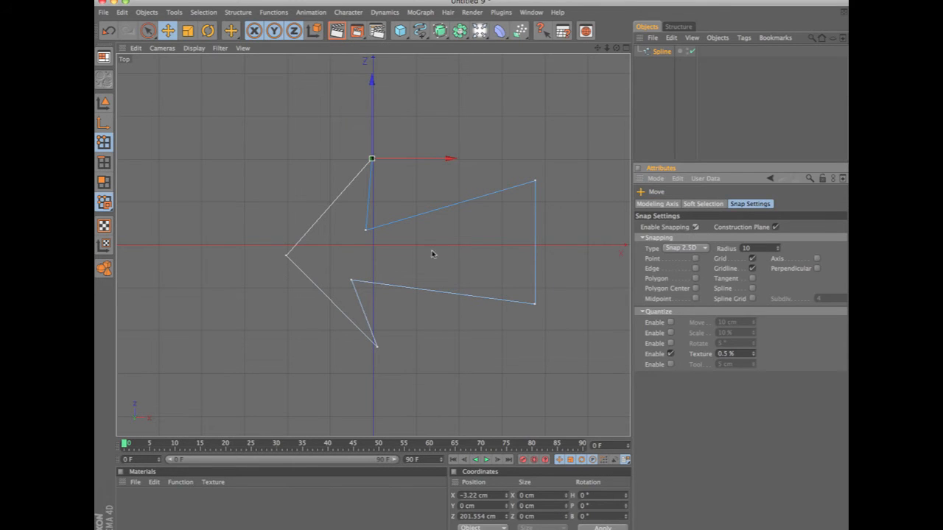
left_click_drag(444, 112, 445, 114)
left_click_drag(286, 255, 287, 245)
left_click(378, 348)
left_click_drag(402, 364, 399, 349)
Snap the arrow shaft's four points to the grid, with the outer ends at X 400 cm and Z 100 and -100 cm.
left_click_drag(353, 281, 374, 289)
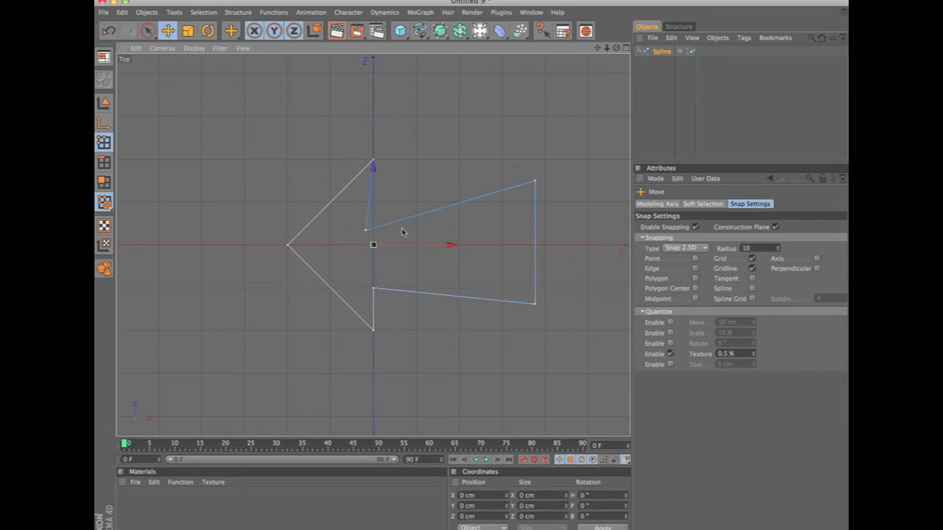
left_click_drag(366, 233, 373, 232)
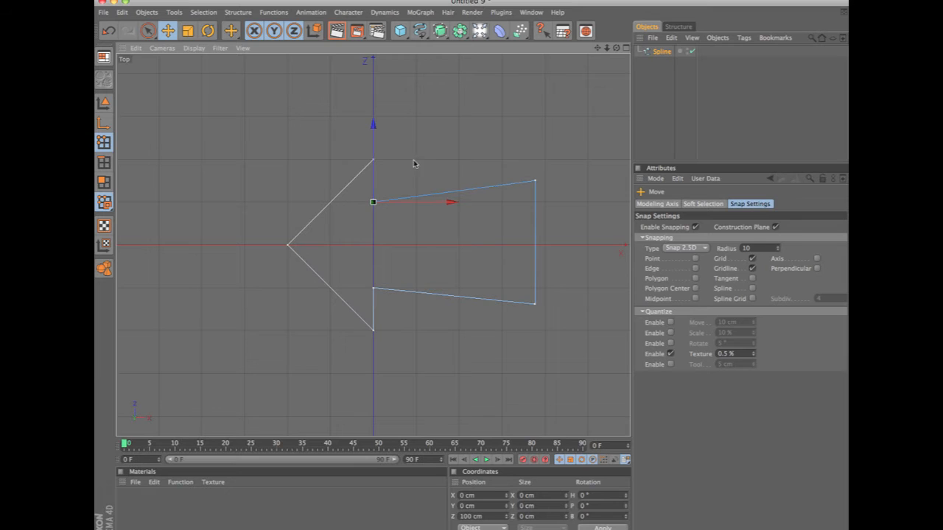
left_click_drag(537, 188, 564, 159)
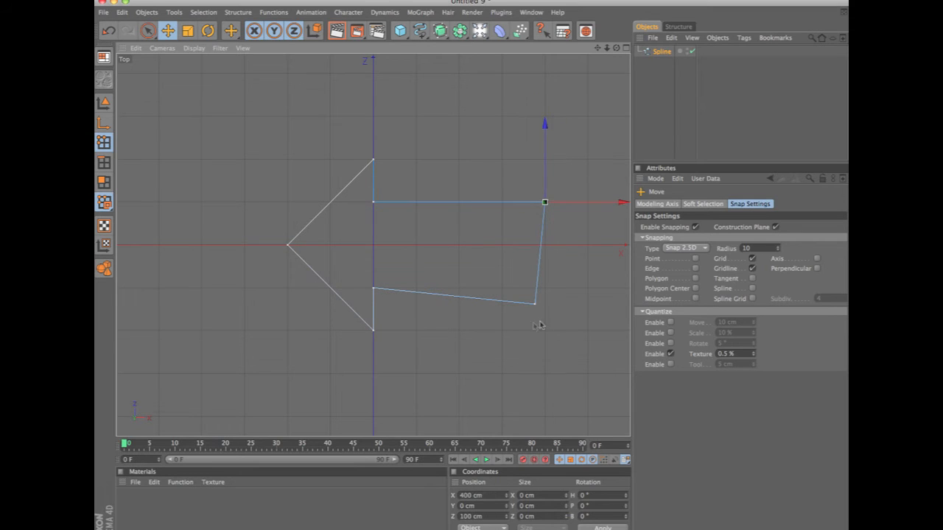
left_click_drag(535, 307, 545, 289)
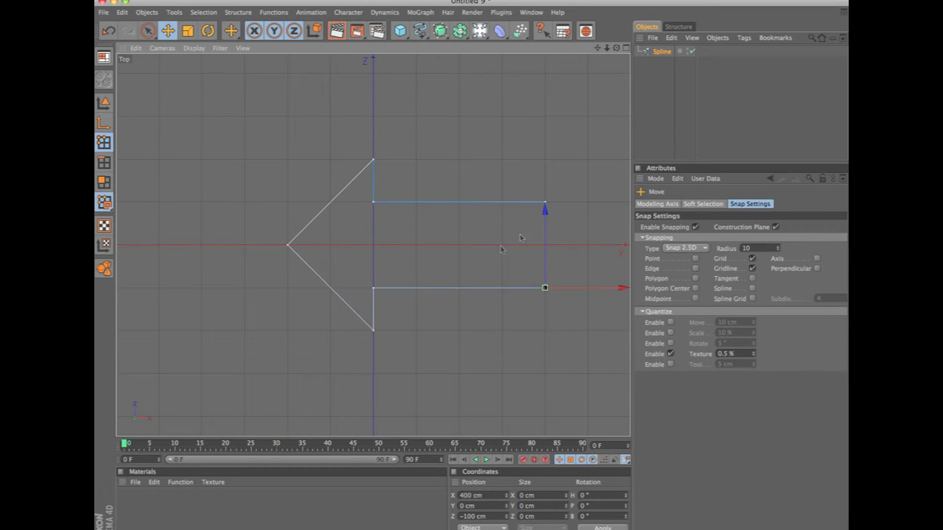
Add an Extrude NURBS object and make the arrow spline its child.
left_click_drag(462, 35, 552, 39)
left_click_drag(677, 63, 679, 52)
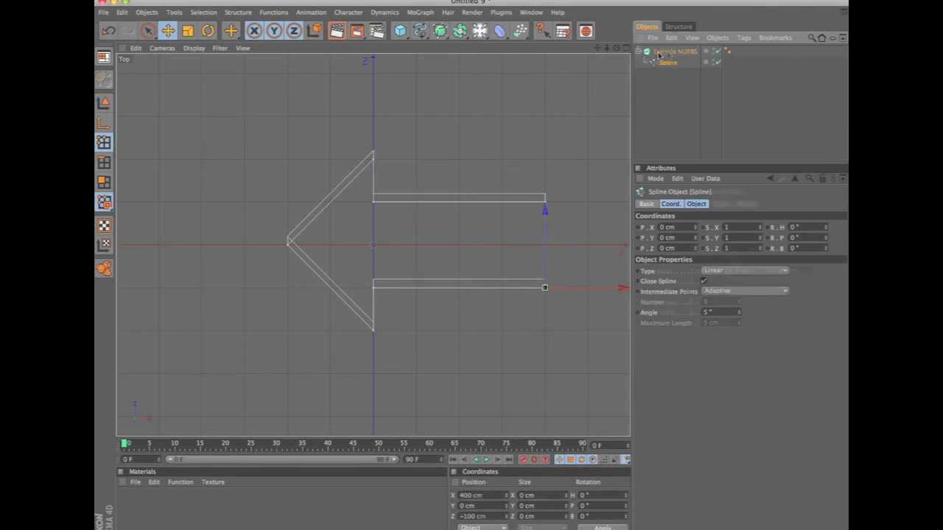
left_click(694, 207)
left_click(674, 206)
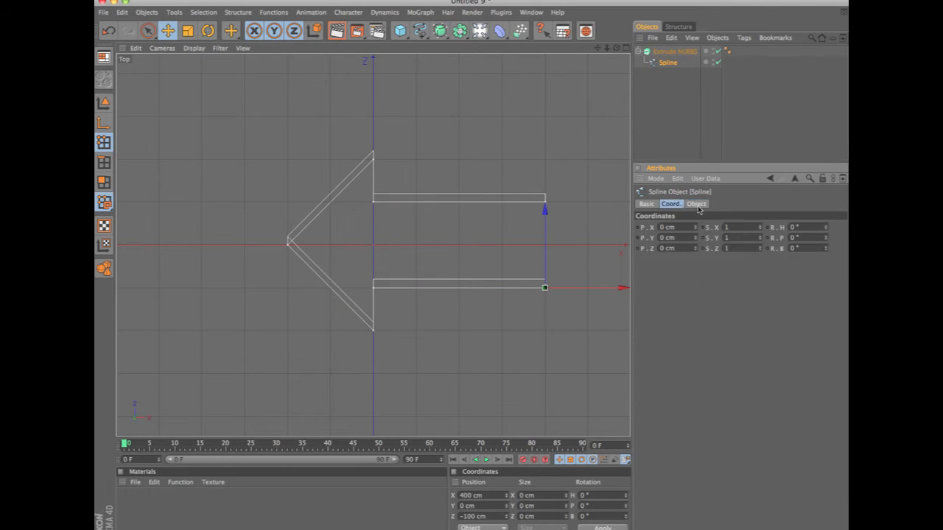
left_click(708, 204)
Set the Extrude NURBS movement to 100 cm along Y and 0 cm along Z, and display the arrow in the Perspective view.
left_click(674, 51)
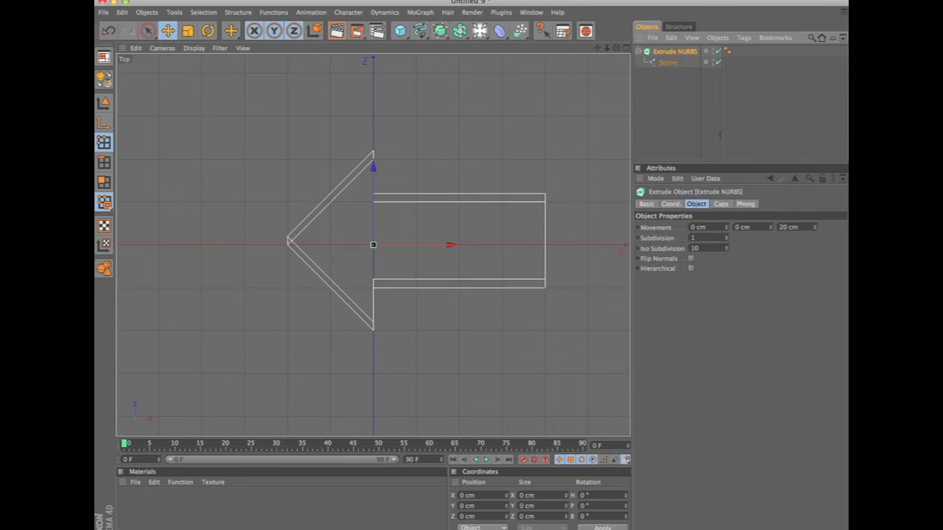
left_click(757, 231)
type("100")
key("Tab")
type("0")
key("Return")
key("F1")
left_click_drag(461, 204, 454, 122, "alt")
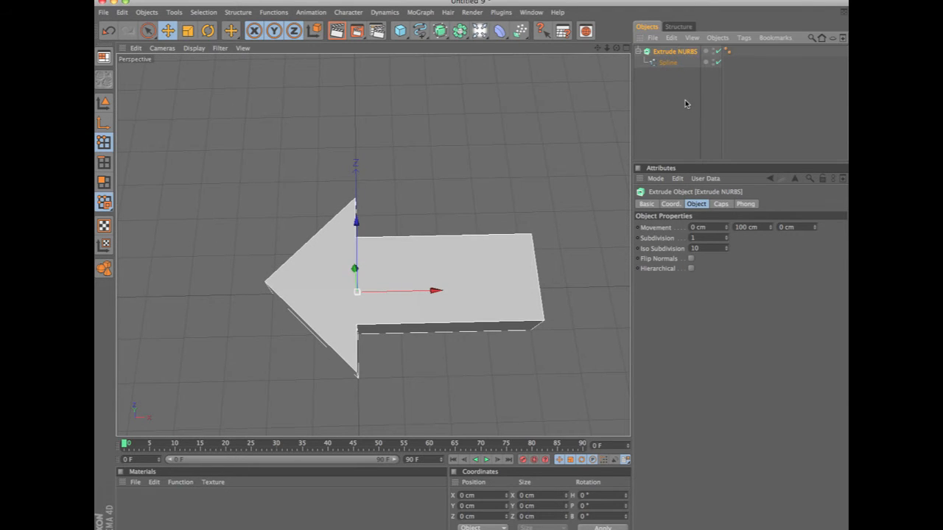
Make the Extrude NURBS editable and merge it with its caps into one object using Connect+Delete.
key("c")
left_click(638, 52)
left_click(667, 71, "shift")
right_click(667, 72)
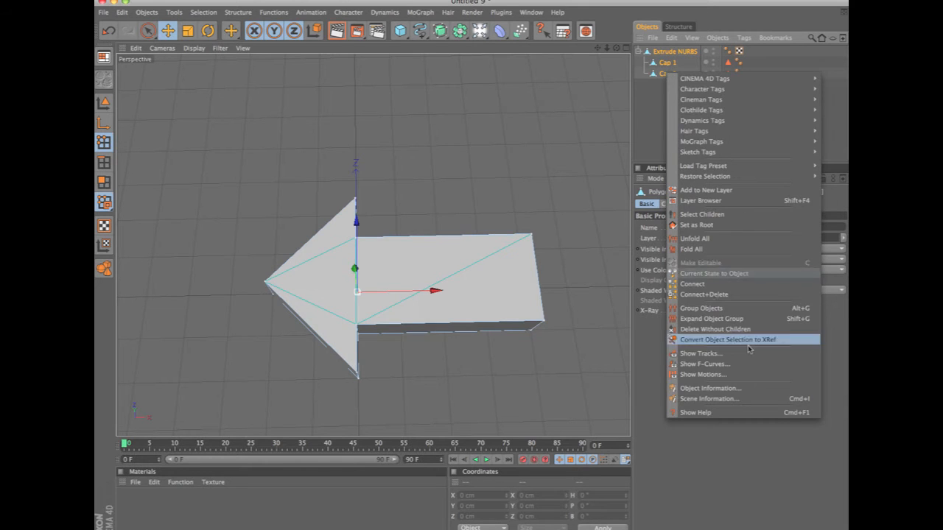
left_click(703, 294)
Rename the merged object as arrow and switch to object editing mode.
double_click(679, 51)
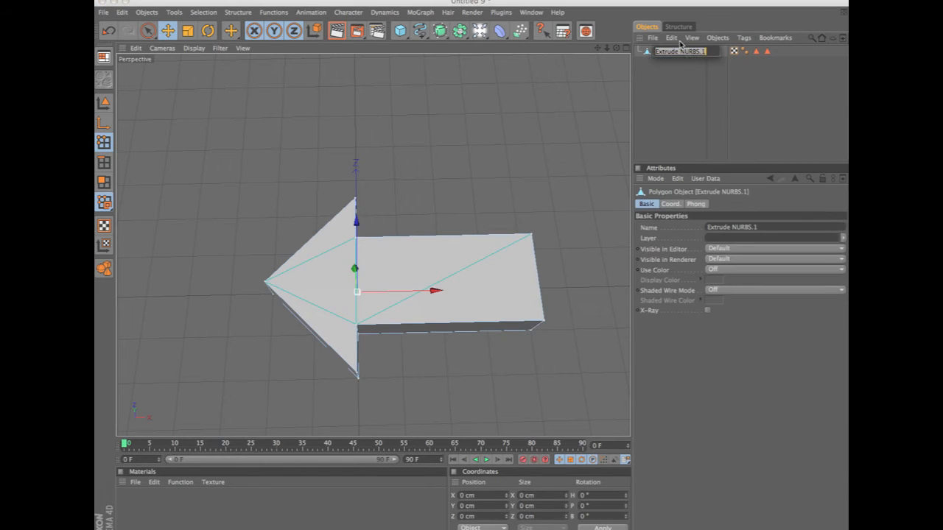
type("arrow")
key("Return")
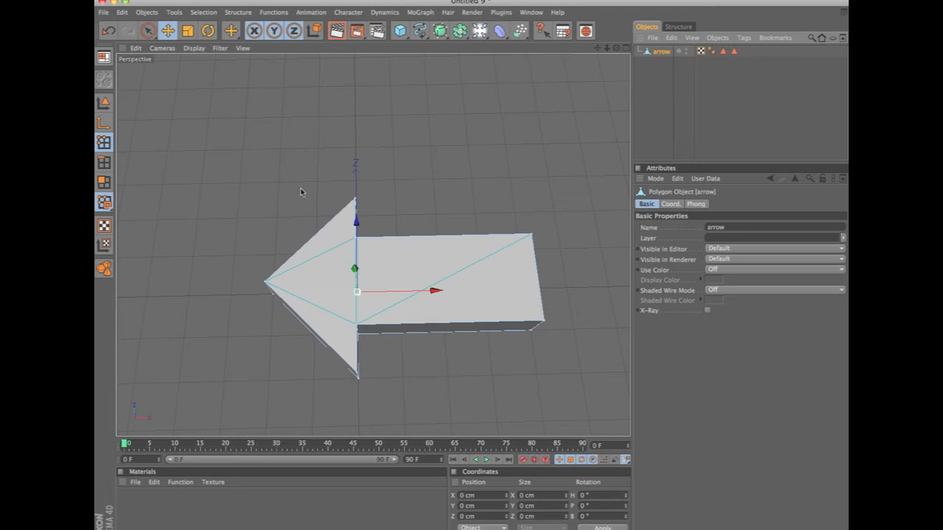
left_click(105, 107)
Center the arrow's axis on its geometry with Center Axis To.
left_click_drag(472, 144, 457, 273, "alt")
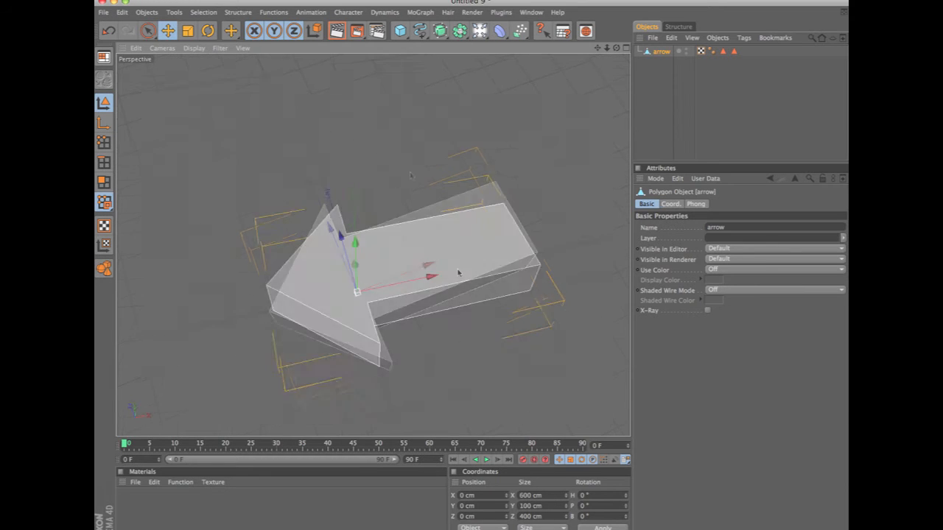
left_click_drag(469, 327, 506, 262, "alt")
left_click_drag(499, 341, 526, 262, "alt")
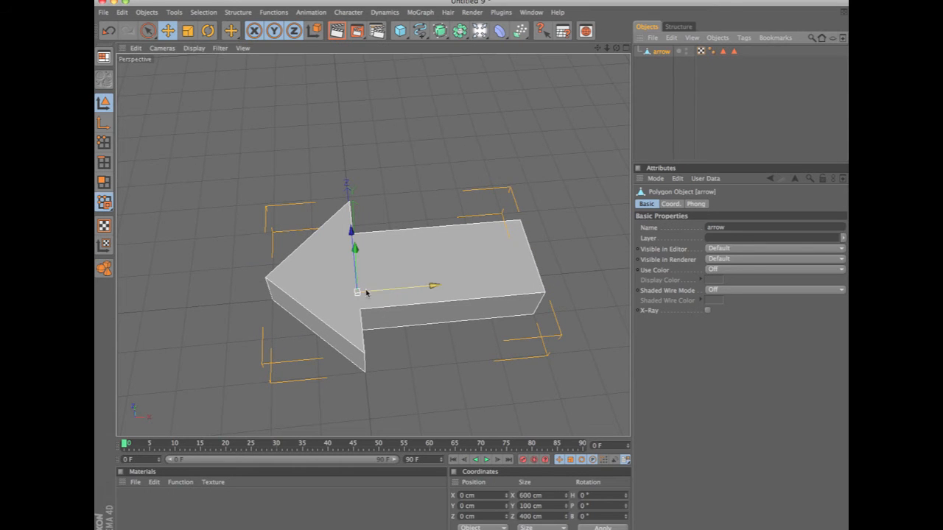
left_click_drag(367, 304, 401, 487, "alt")
left_click_drag(411, 36, 318, 291, "alt")
left_click_drag(430, 193, 482, 152, "alt")
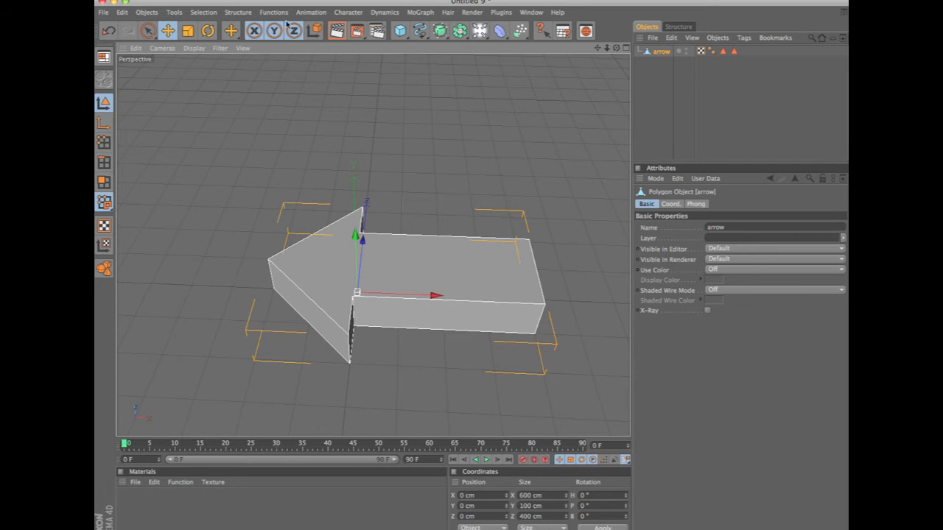
left_click(238, 12)
mouse_move(257, 41)
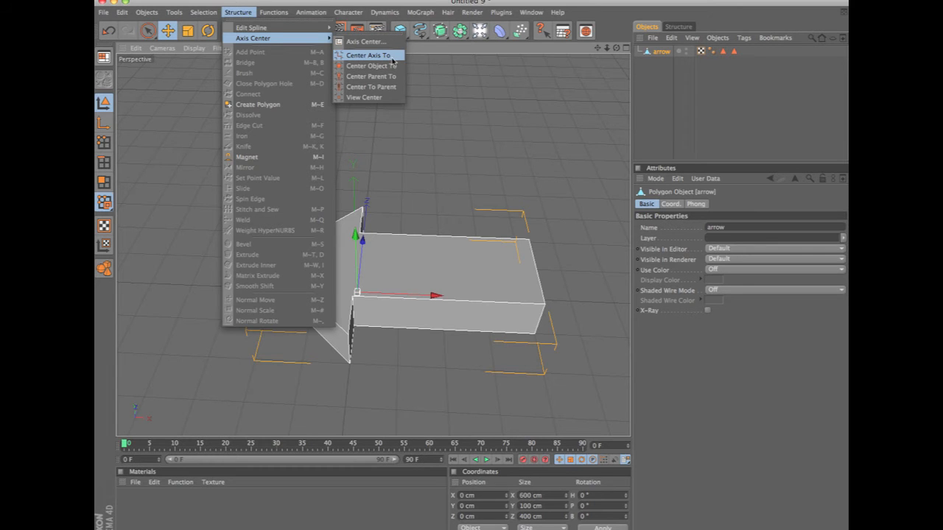
left_click(389, 56)
left_click_drag(389, 62, 342, 302, "alt")
left_click_drag(393, 220, 497, 95, "alt")
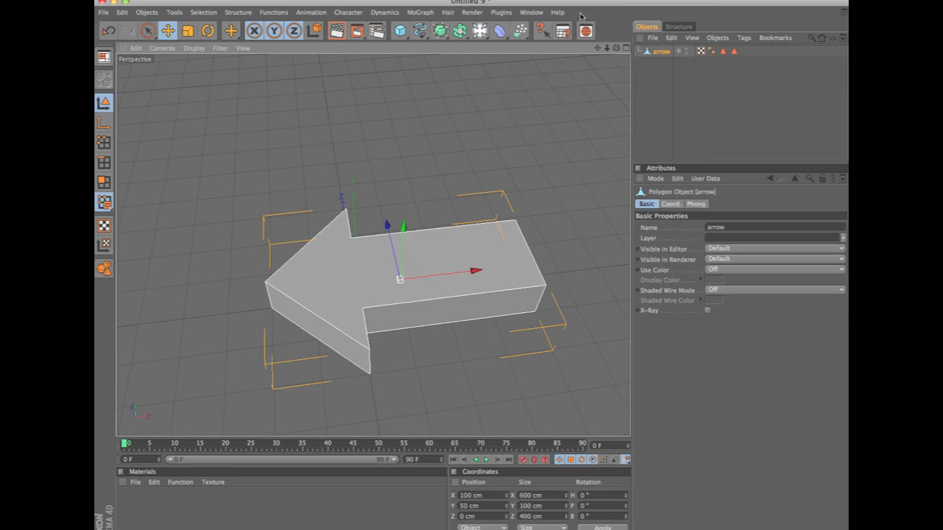
Switch back to the Untitled 8 scene containing the voxel torus.
left_click(532, 13)
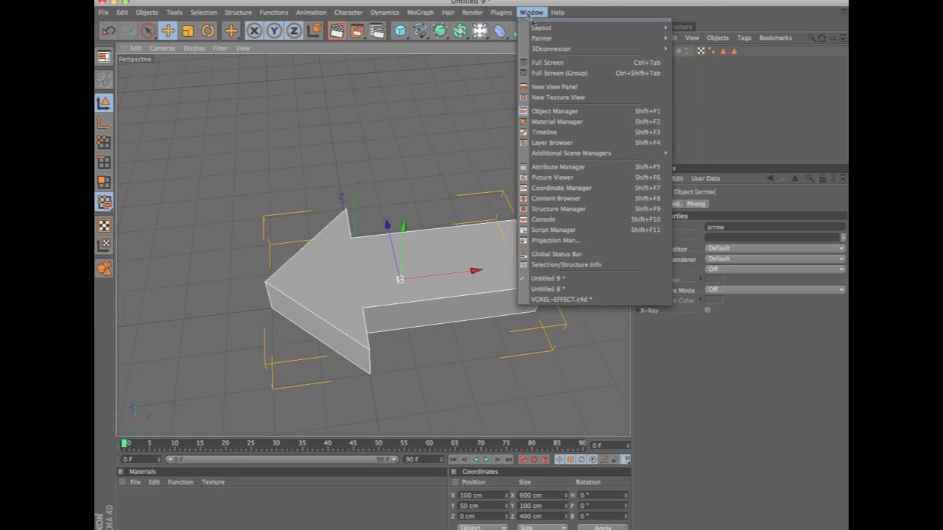
left_click(570, 290)
left_click_drag(564, 195, 492, 155, "alt")
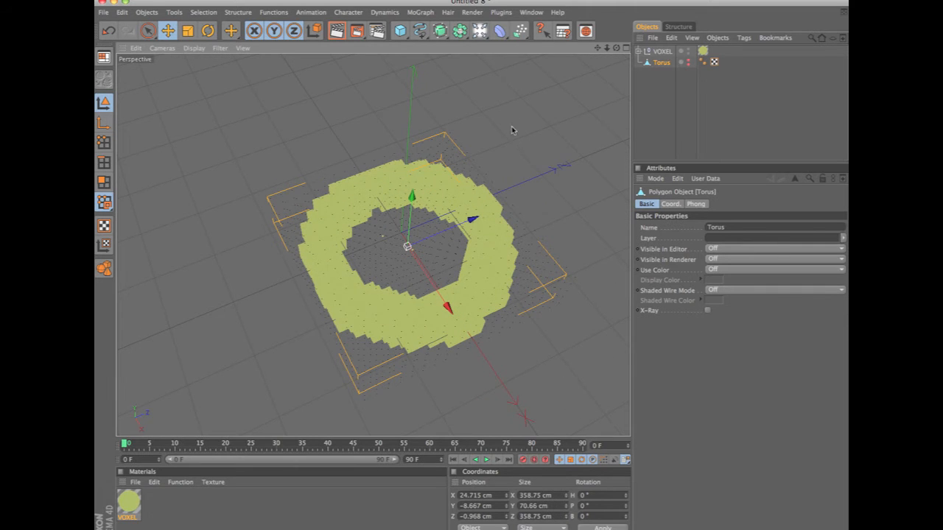
Show the VOXEL object's Colors settings, turn off Render-Instances and render the view.
left_click(662, 52)
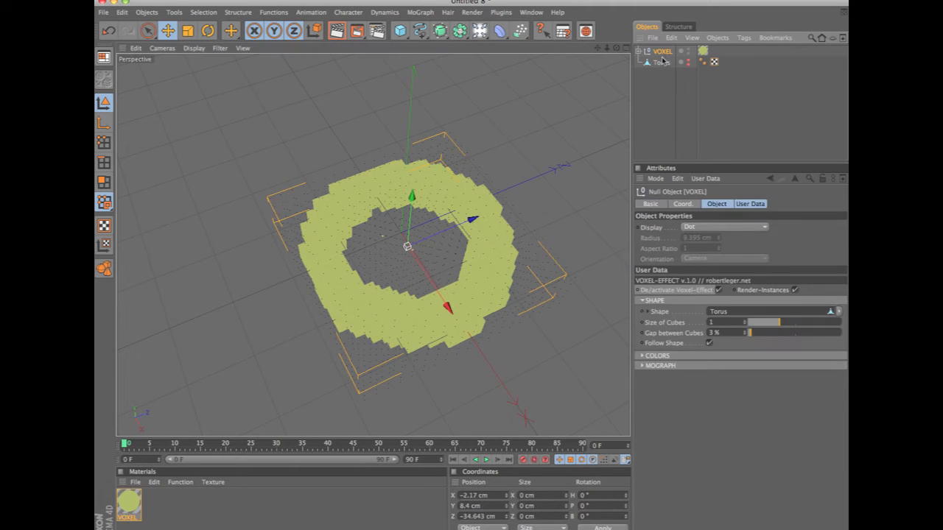
left_click(642, 356)
left_click(642, 302)
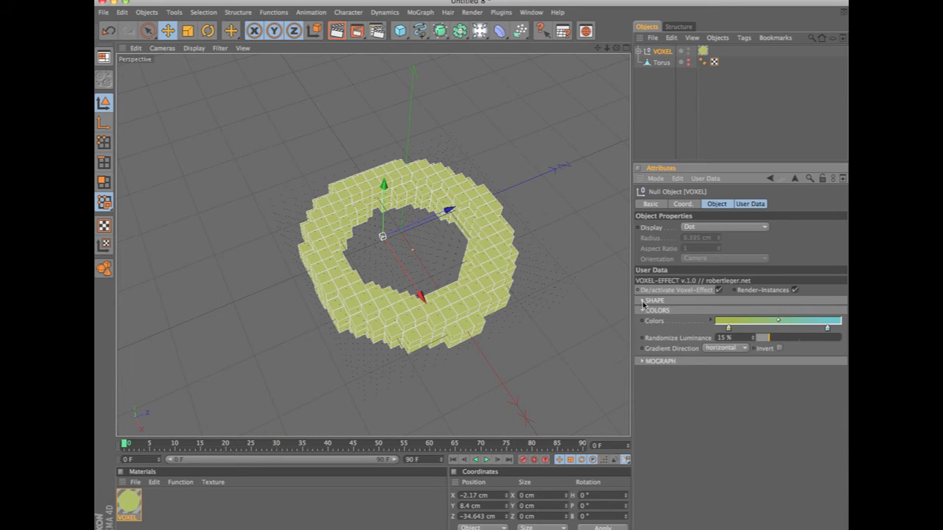
left_click_drag(511, 127, 518, 190, "alt")
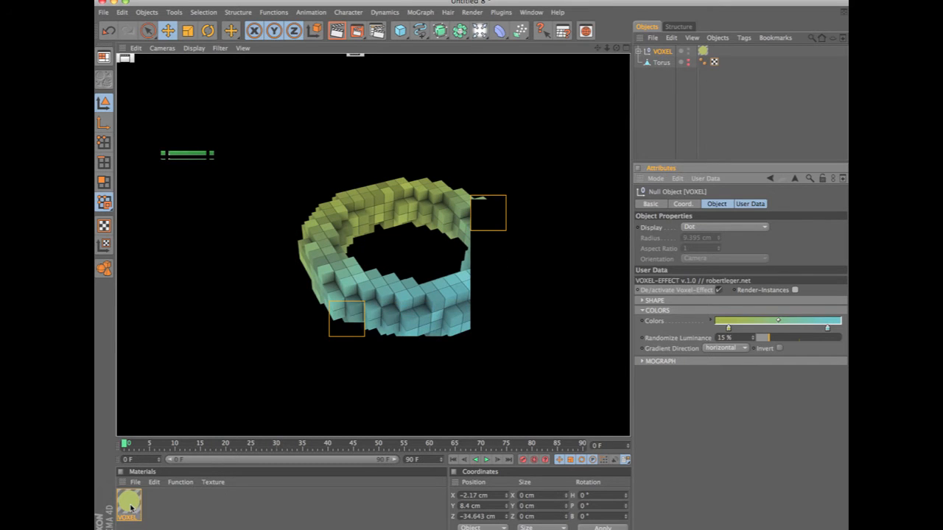
Open the VOXEL material in the Material Editor and move the editor clear of the viewport.
double_click(131, 505)
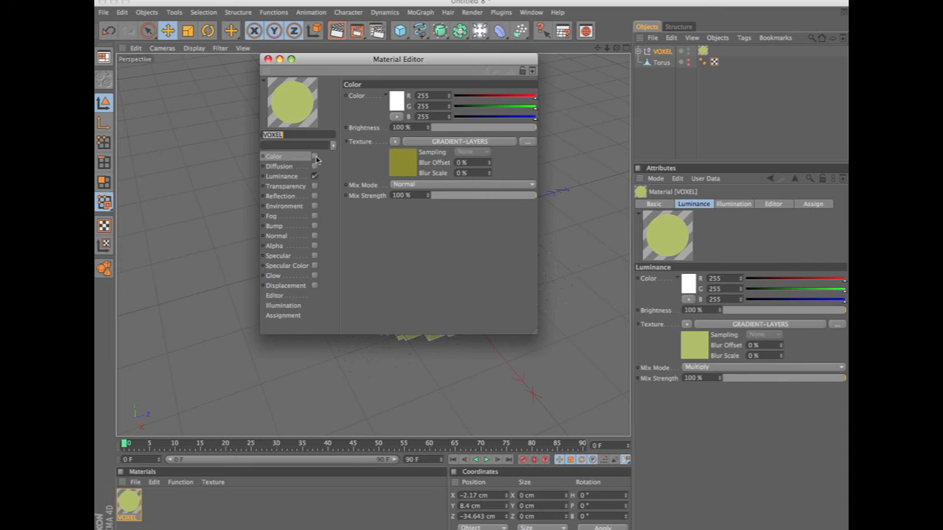
left_click_drag(332, 59, 629, 333)
Add a light at about X -266.4, Y 166.8, Z -265.1 cm and render the view.
left_click(480, 31)
left_click_drag(573, 267, 284, 70)
key("ctrl+r")
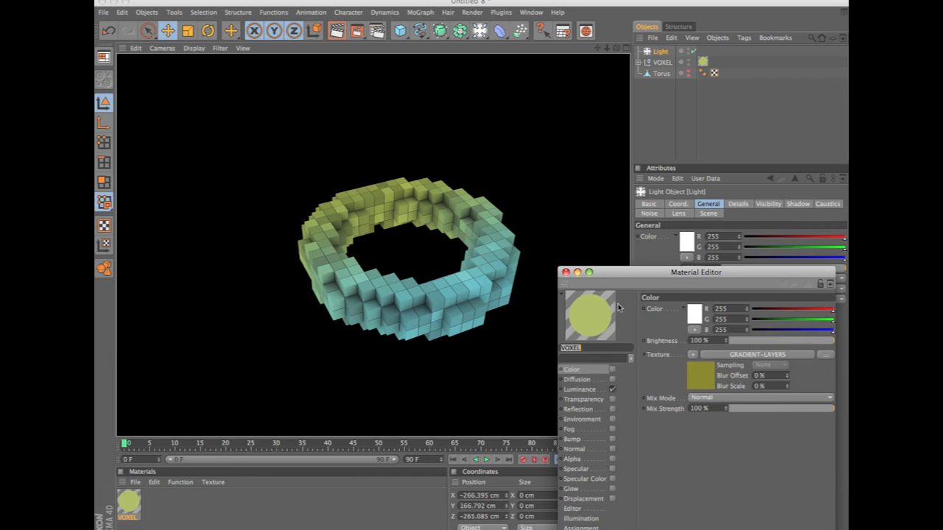
Review the VOXEL material's Luminance channel and enable its Color channel.
left_click(593, 391)
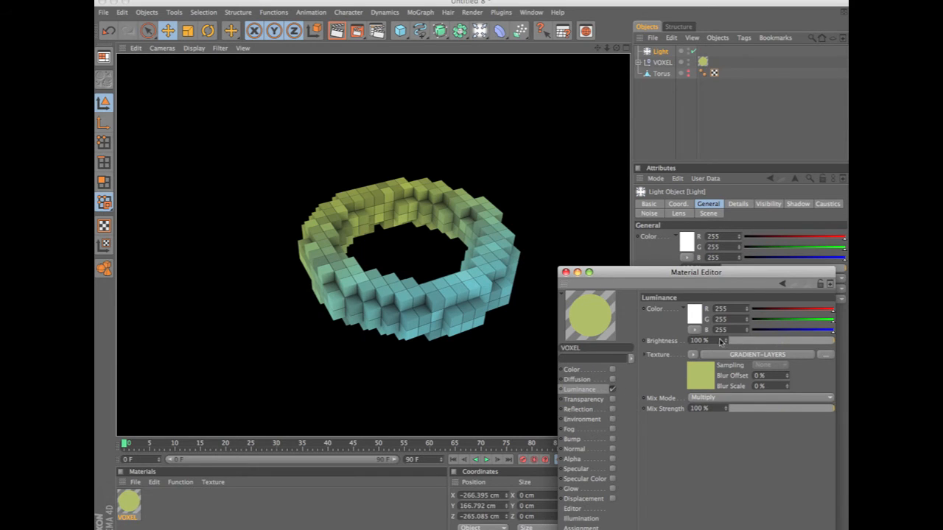
left_click(594, 371)
left_click(612, 370)
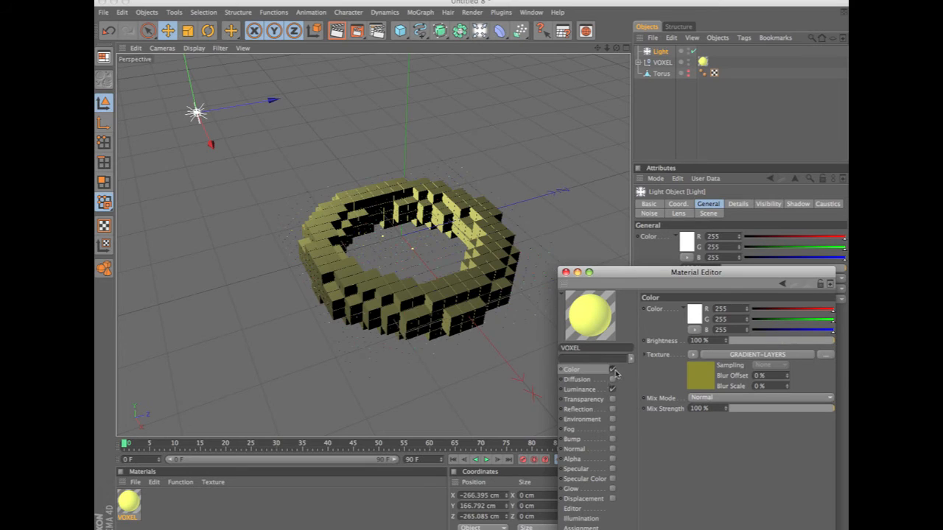
Set the VOXEL material's Luminance brightness to 20% and render the view.
left_click(595, 390)
left_click_drag(823, 341, 751, 343)
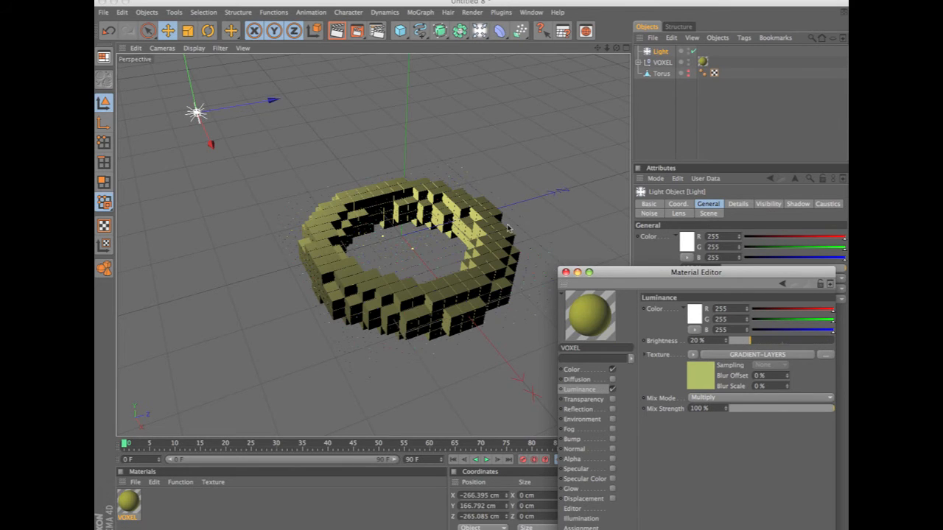
key("super+r")
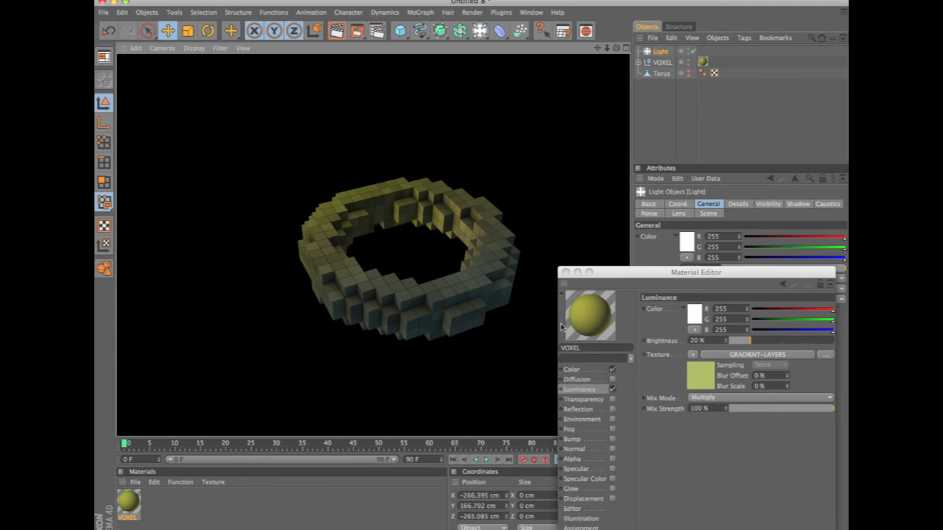
Disable the VOXEL material's Color channel, set its Luminance brightness to 100% and render the view.
left_click(612, 369)
left_click(612, 369)
left_click_drag(801, 340, 835, 342)
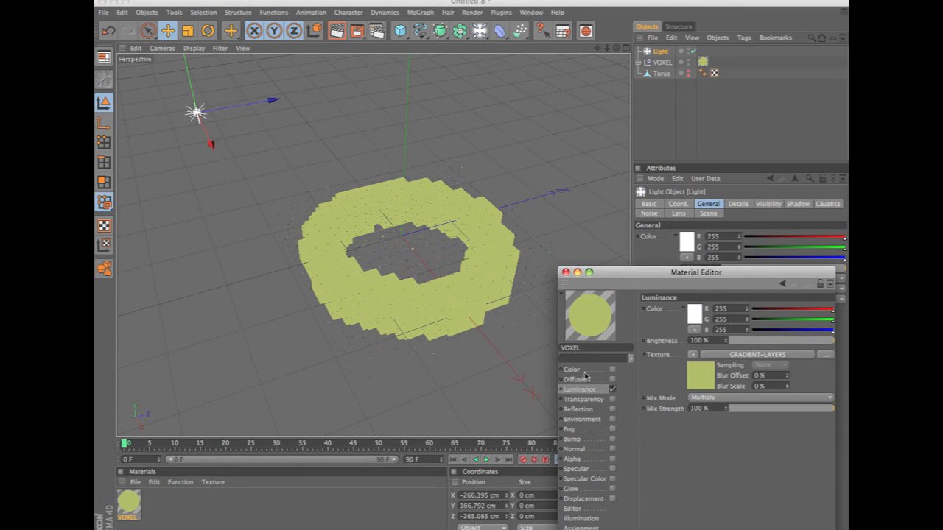
left_click(416, 243)
key("super+r")
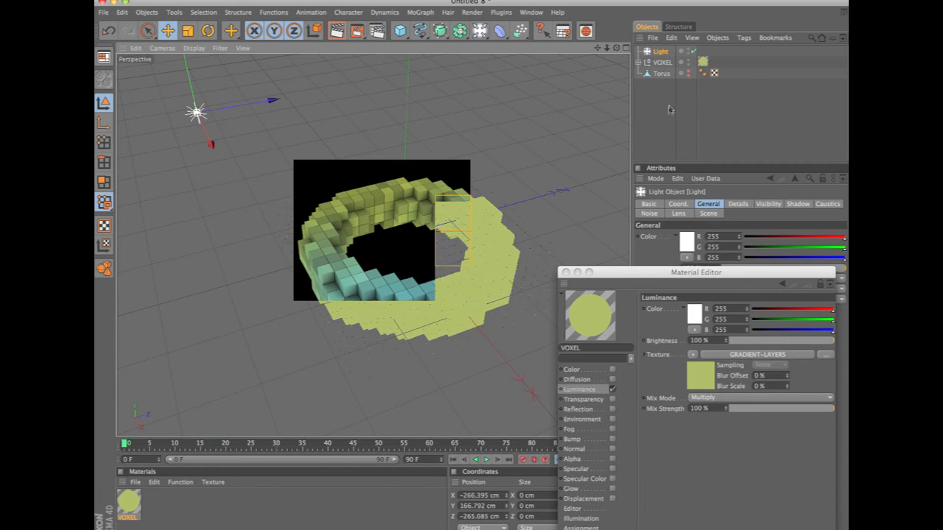
Examine the Random, Colorizer and Index layers in the Luminance channel's GRADIENT-LAYERS shader and return to the channel settings.
left_click_drag(612, 272, 576, 199)
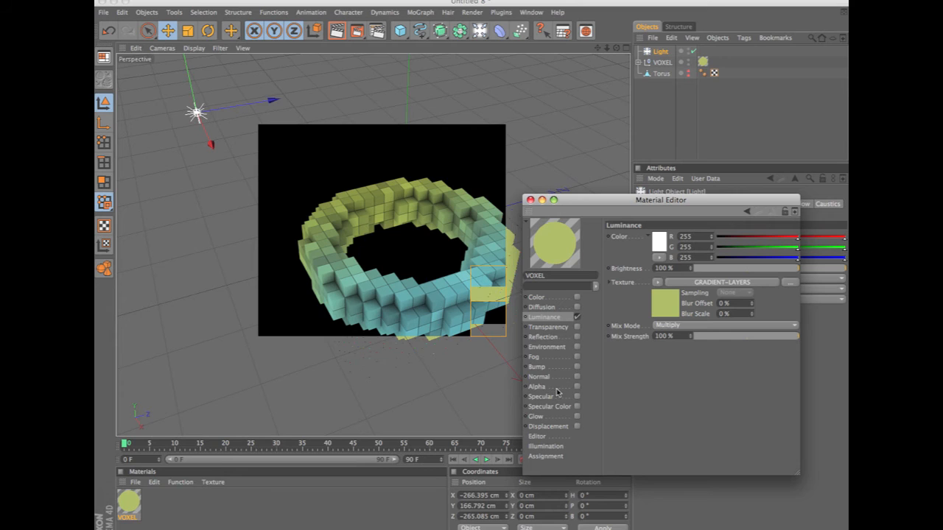
left_click_drag(580, 206, 471, 181)
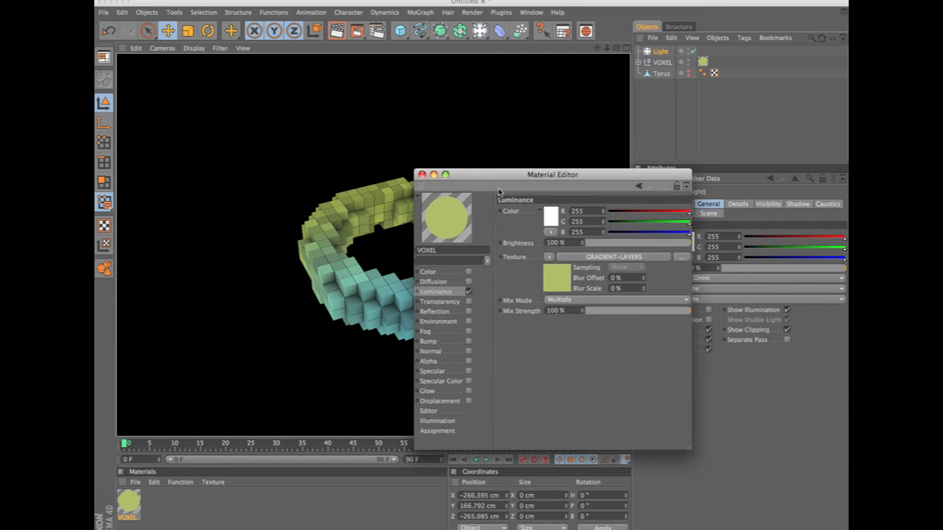
left_click(591, 258)
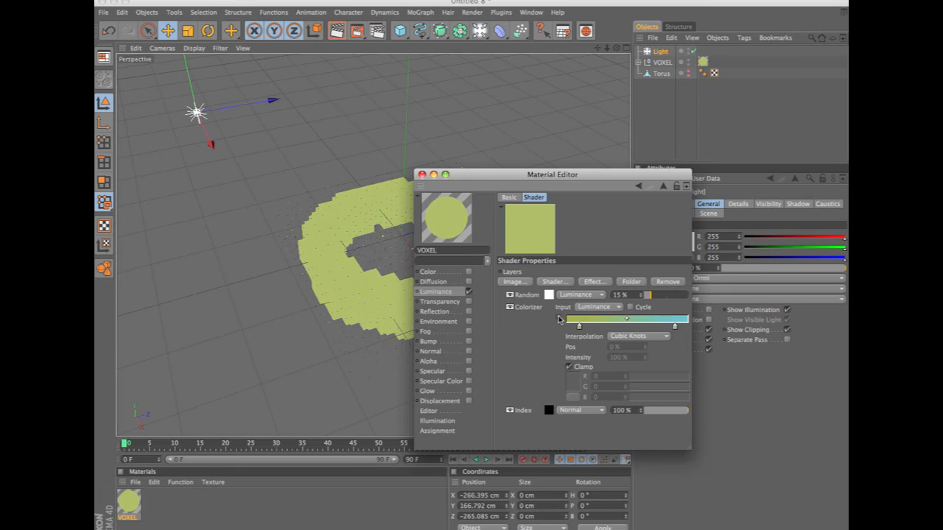
left_click(559, 318)
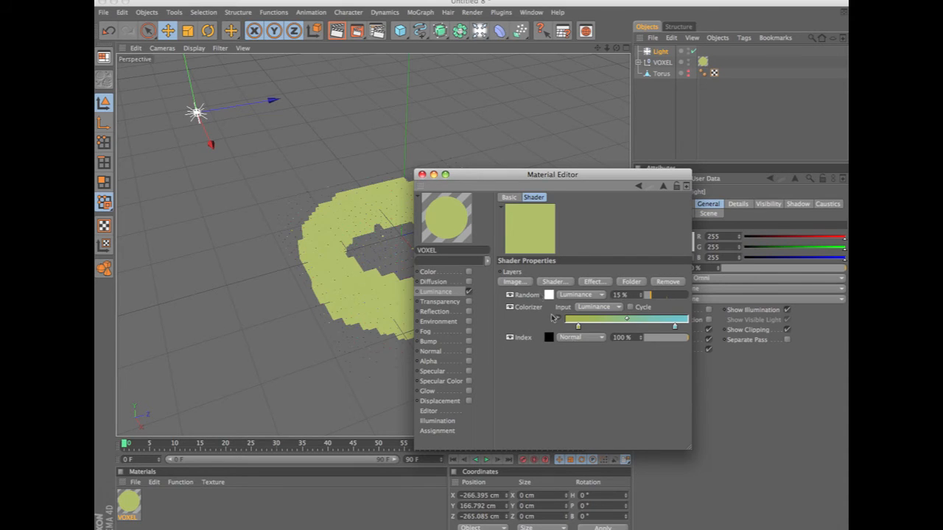
left_click(454, 274)
left_click(459, 291)
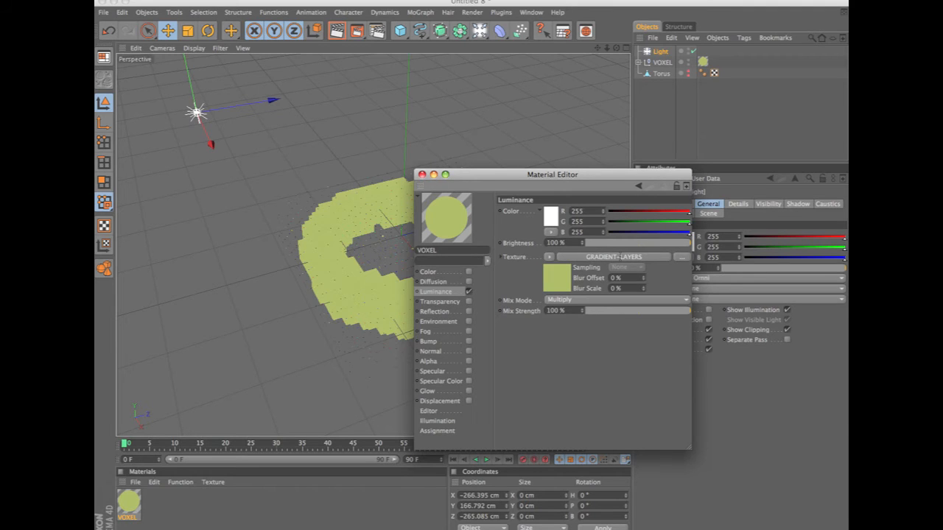
Close the Material Editor and delete the Light object.
left_click(422, 174)
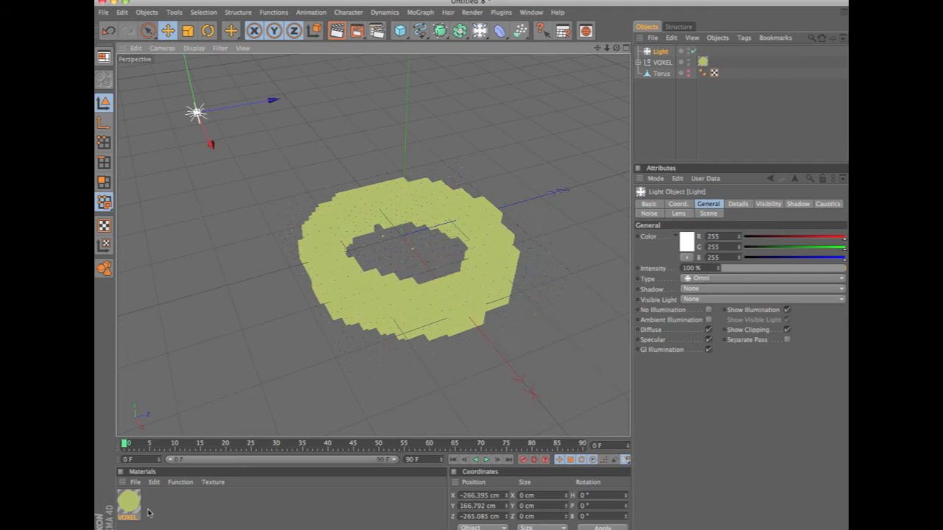
left_click(662, 53)
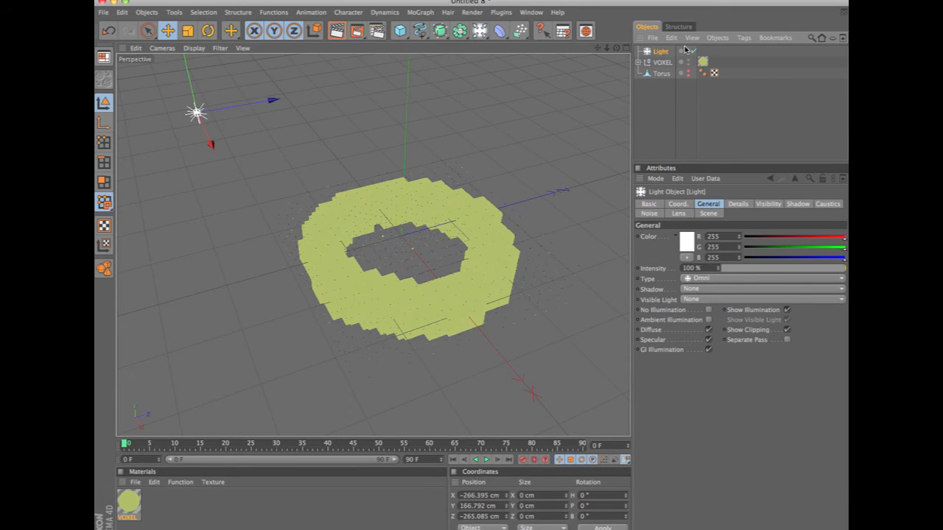
key("Delete")
Add a red knot at the middle of the VOXEL object's Colors gradient and render the view.
left_click(663, 51)
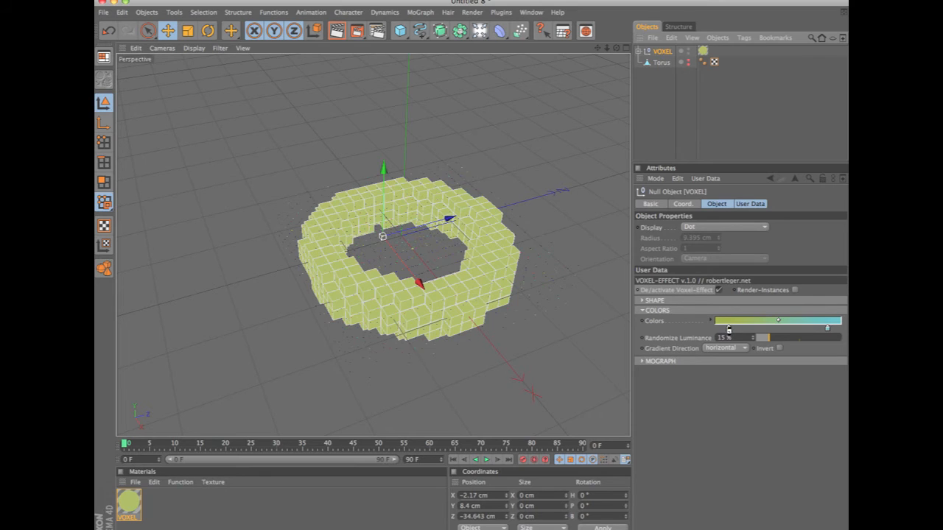
left_click(777, 329)
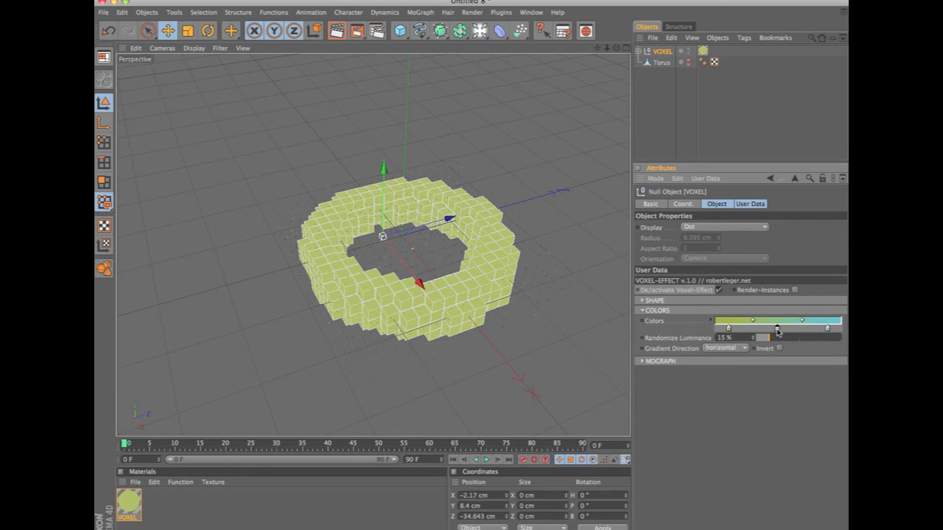
left_click(778, 330)
double_click(778, 329)
left_click_drag(766, 295, 812, 286)
left_click(798, 377)
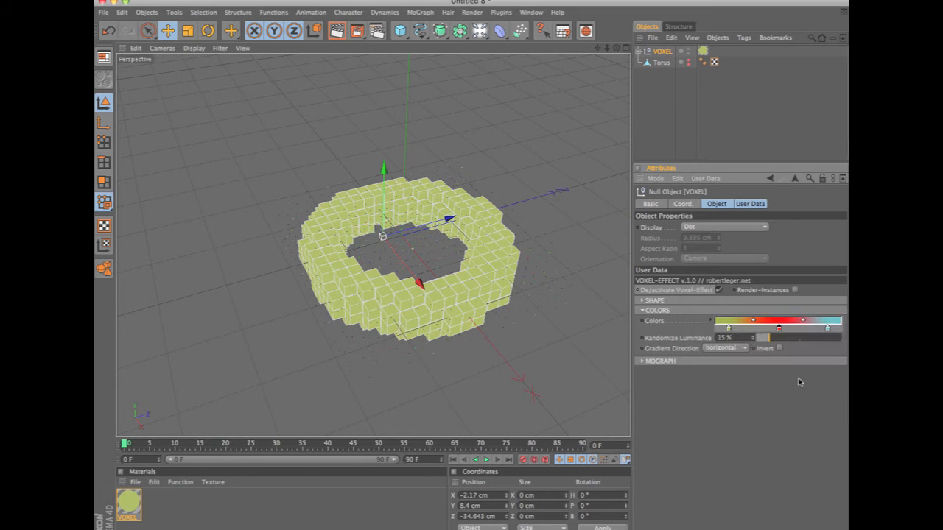
key("ctrl+r")
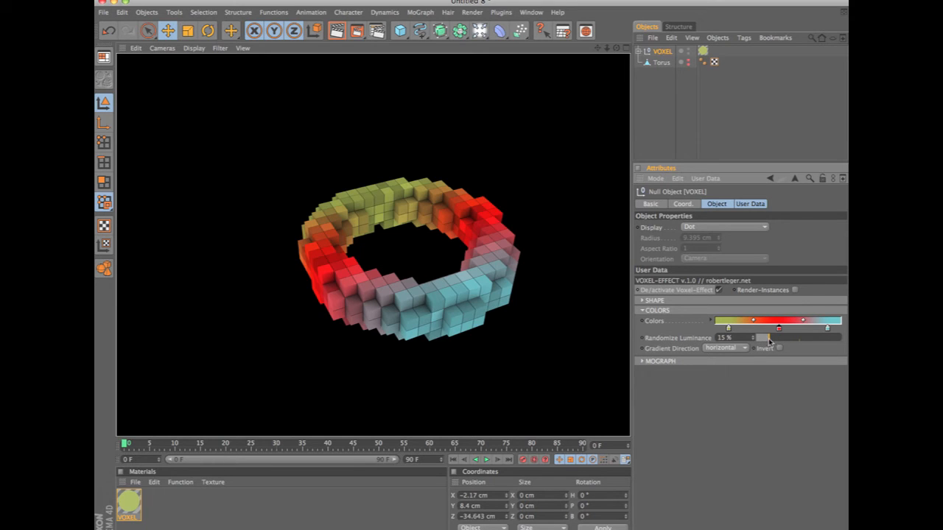
Render the view with Randomize Luminance at 100% and 0%, and again after resetting it to 15%.
left_click_drag(781, 341, 848, 341)
key("ctrl+r")
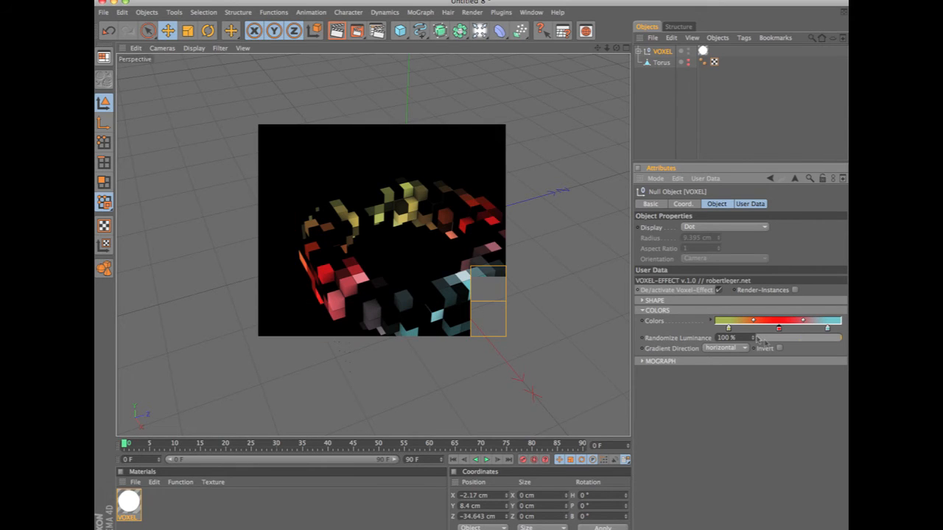
left_click_drag(758, 338, 744, 336)
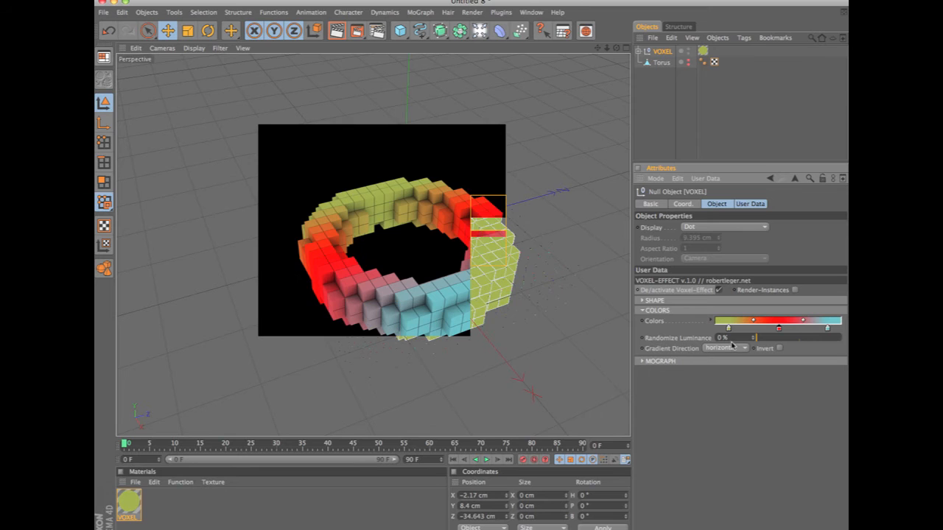
left_click(734, 339)
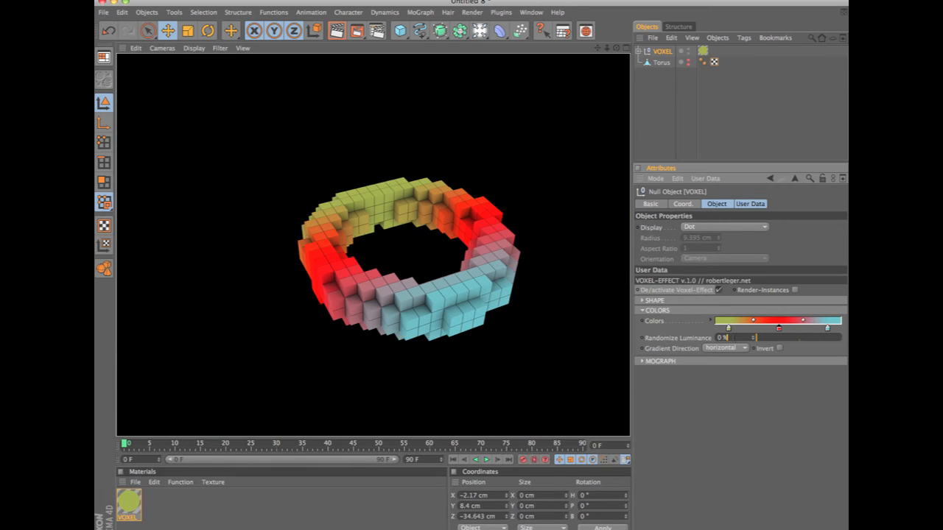
key("Return")
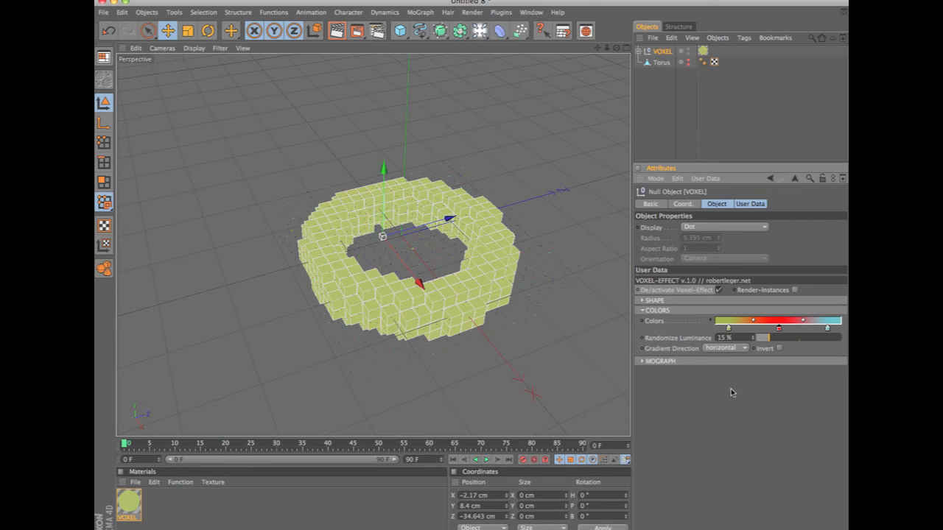
key("ctrl+r")
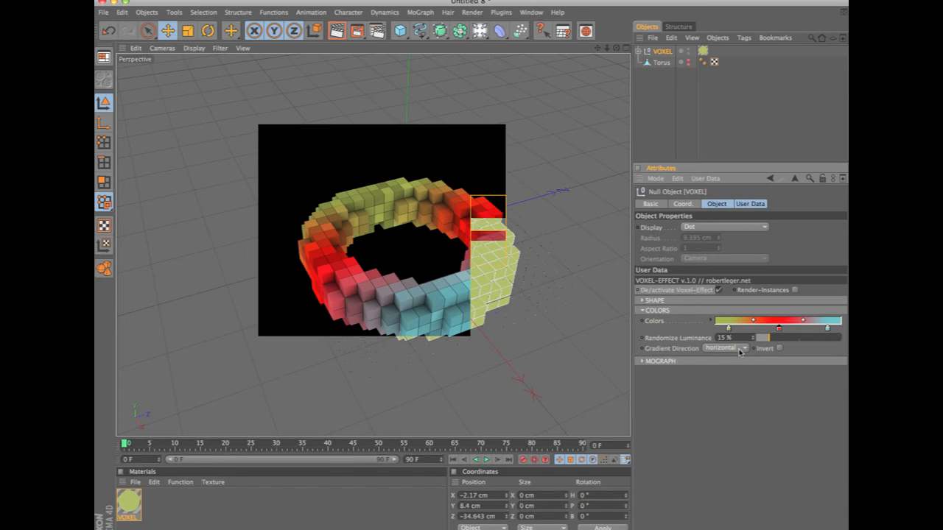
Invert the VOXEL gradient, render the view and set Gradient Direction to vertical.
left_click(779, 350)
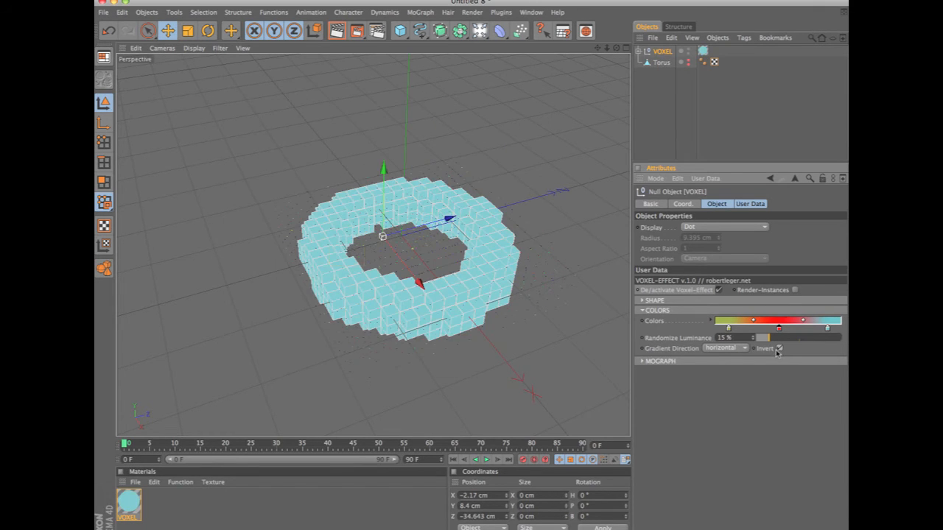
key("super+r")
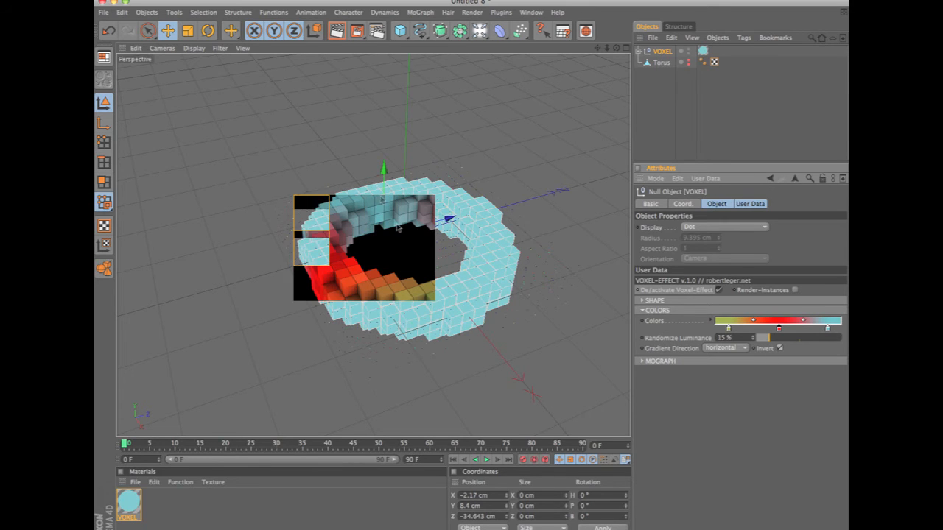
left_click(744, 348)
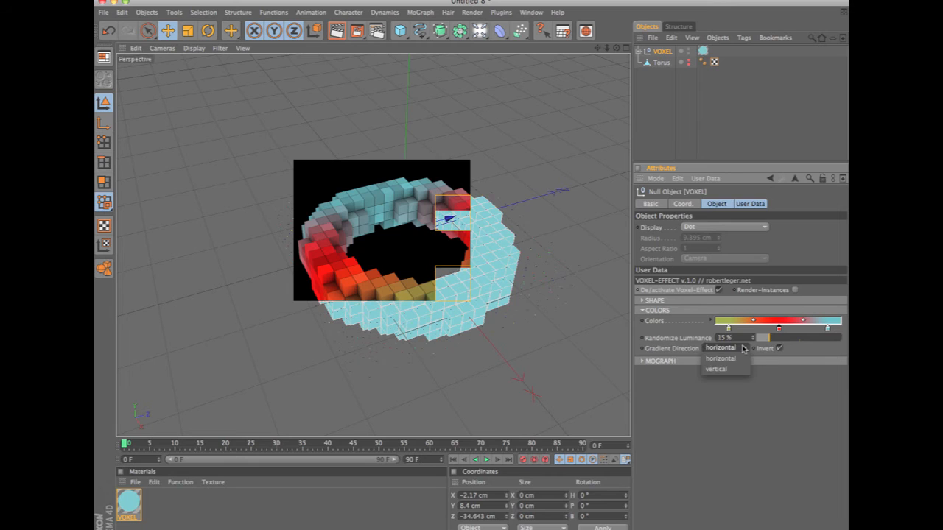
left_click(737, 370)
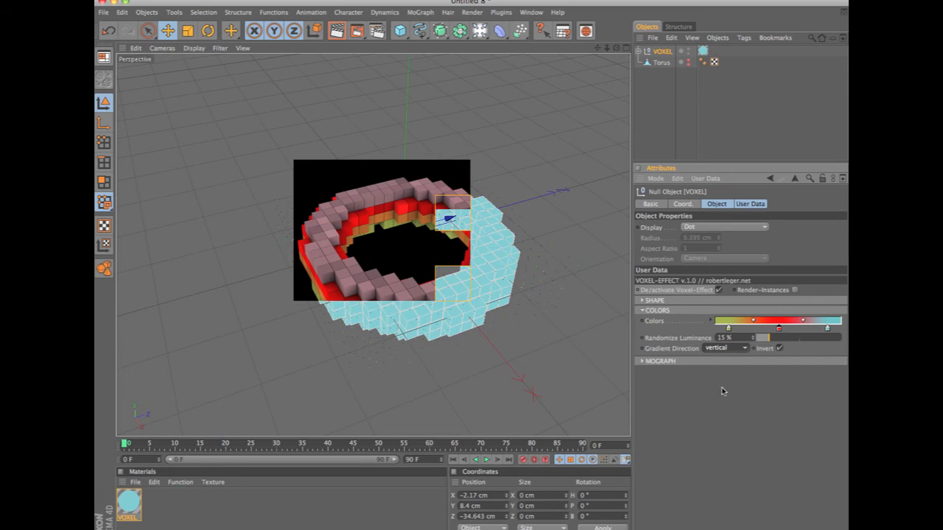
Show the VOXEL object's MoGraph settings in place of Colors and turn on Render-Instances.
left_click(643, 310)
left_click(642, 321)
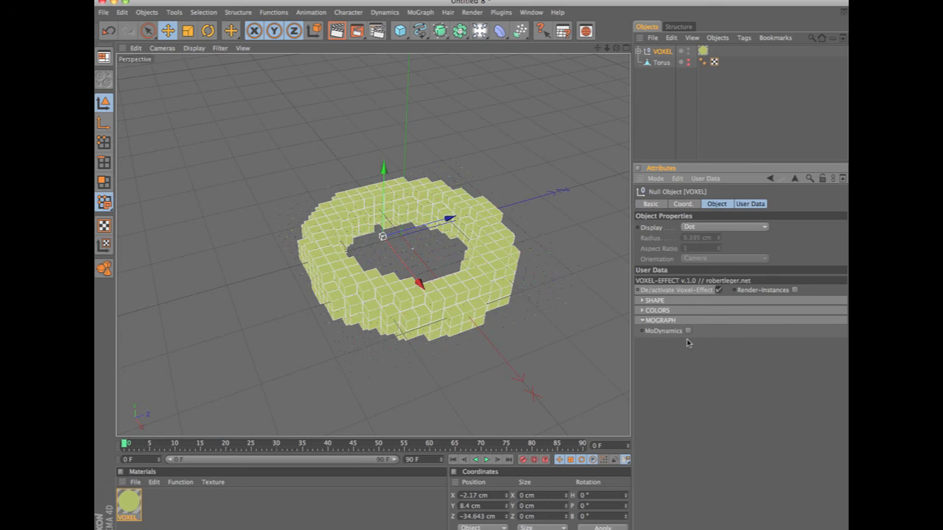
left_click(665, 54)
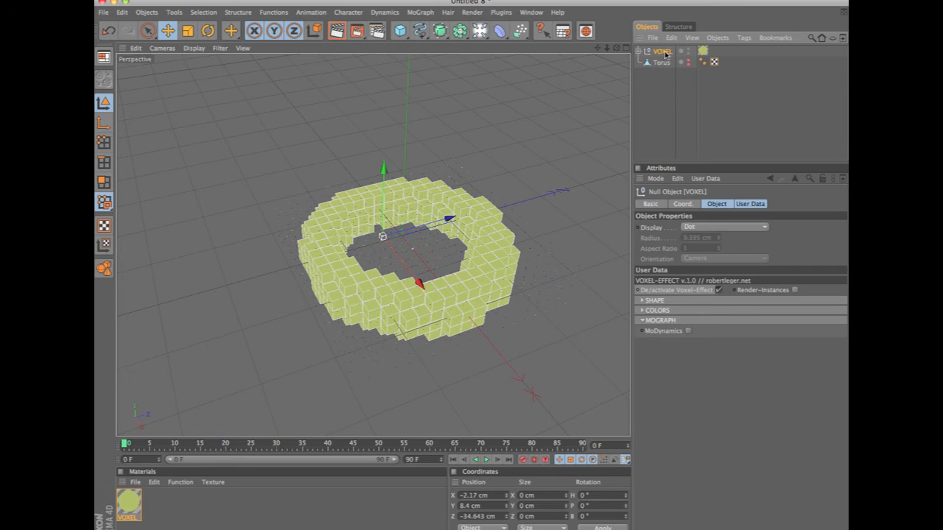
left_click(795, 290)
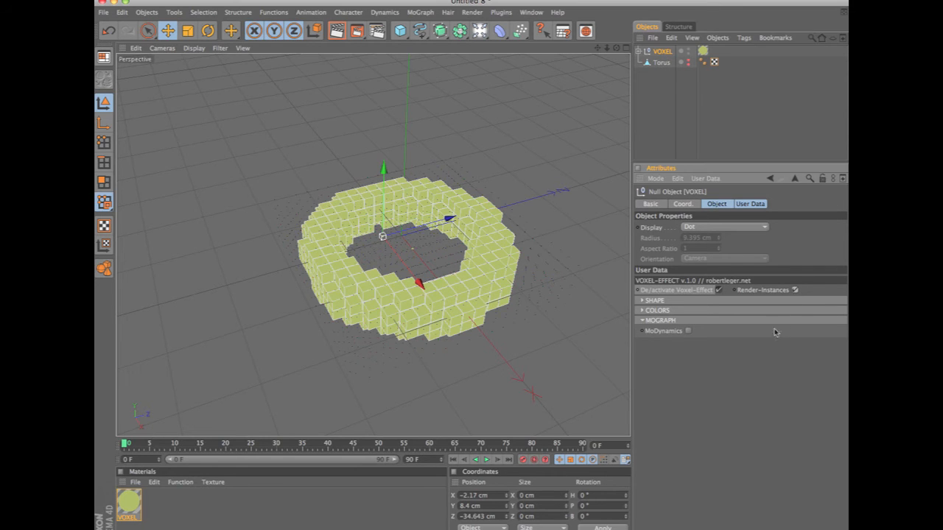
Show the VOXEL object's Shape settings and set Size of Cubes to 2.
left_click(664, 56)
left_click(642, 301)
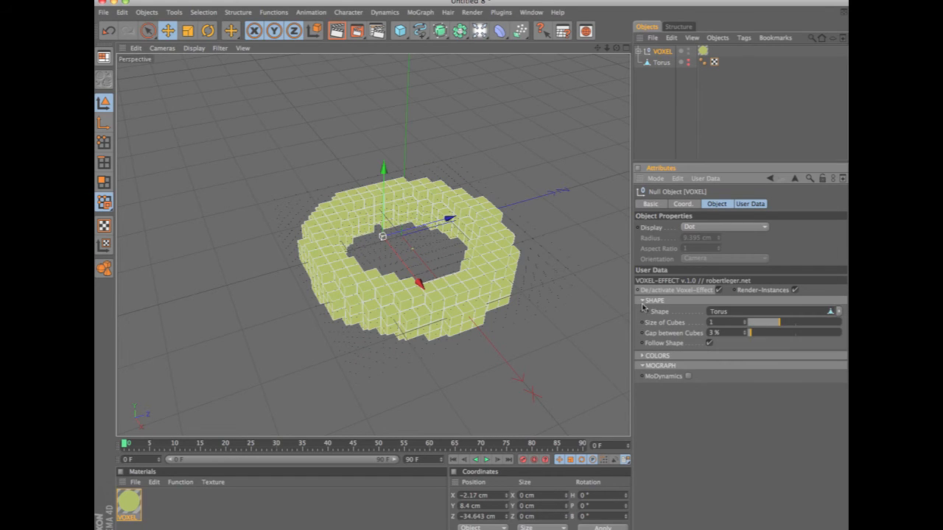
left_click_drag(783, 325, 802, 329)
Test the voxel torus with MoDynamics switched on during playback, and switch it back off.
left_click_drag(442, 383, 532, 242, "alt")
scroll(534, 242, "down", 3)
left_click_drag(559, 210, 506, 302, "alt")
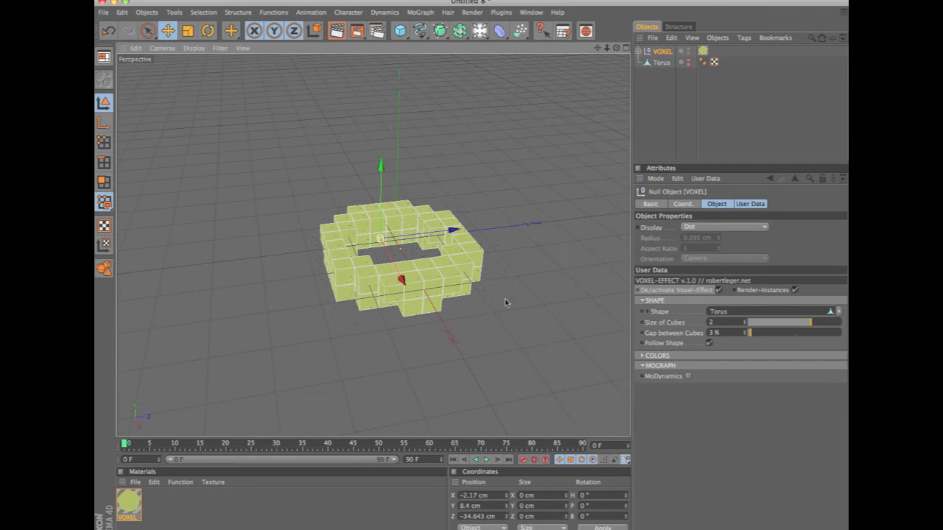
left_click(688, 377)
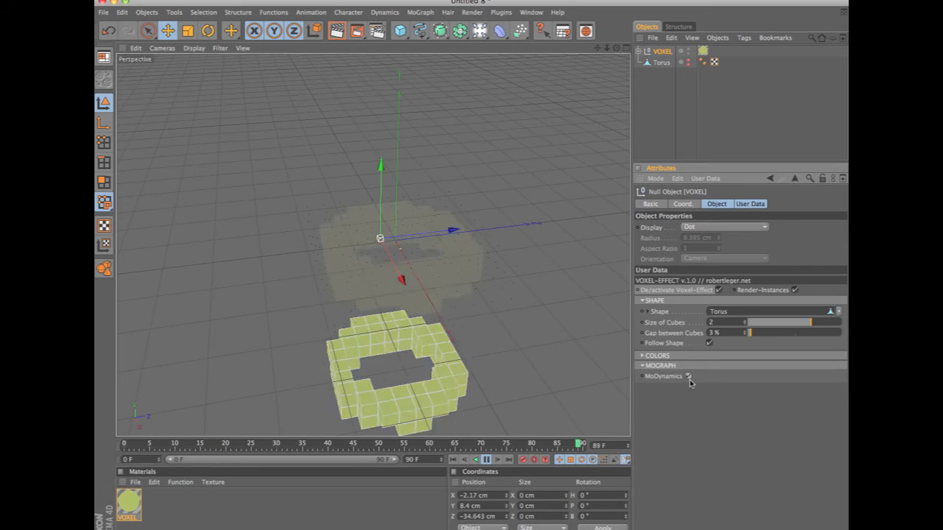
left_click(688, 376)
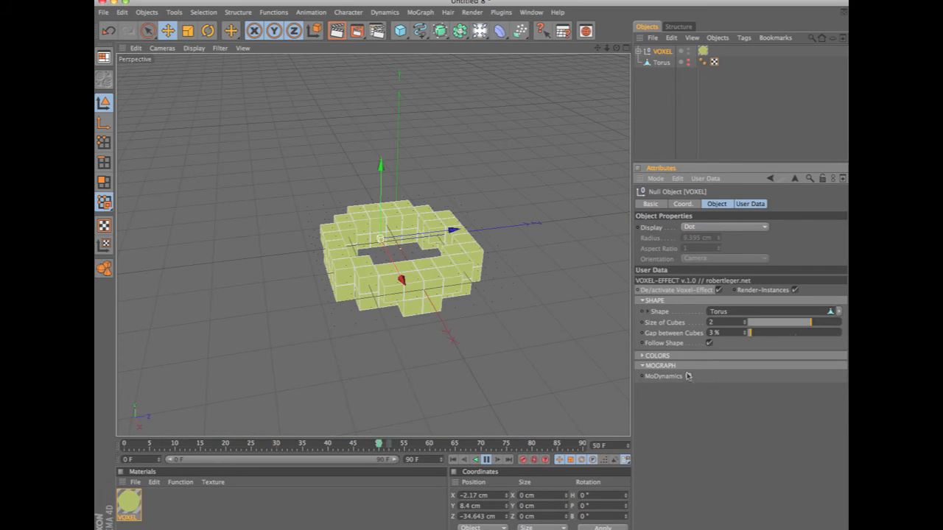
Add a cube below the voxel torus at about Y -344.4 cm, scaled to about 246.6 cm and rotated about H -40.4°, P 28.1°, B 14.4°.
left_click(408, 31)
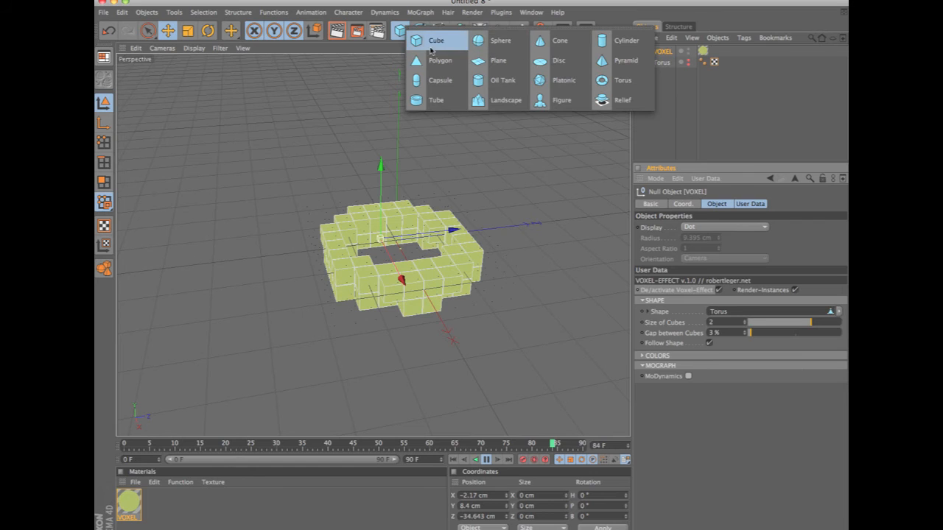
left_click(431, 41)
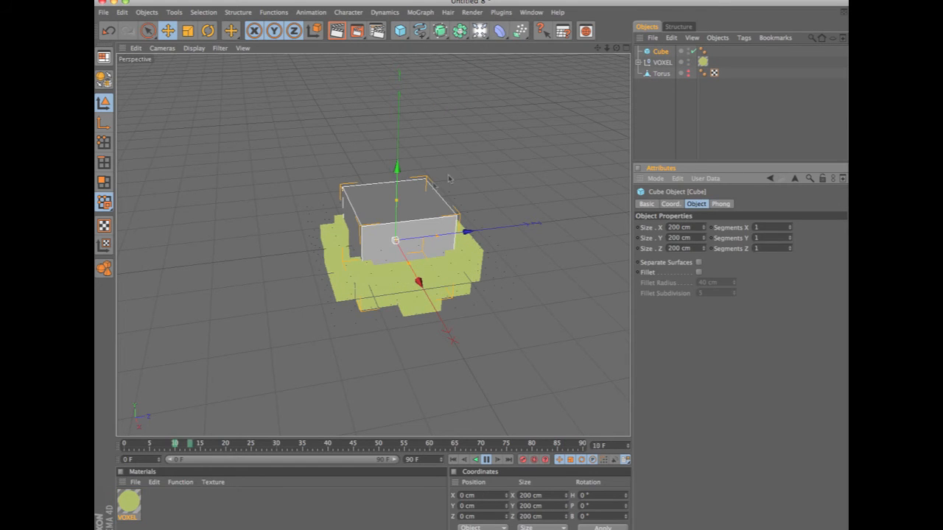
key("r")
key("e")
left_click_drag(397, 225, 547, 292)
key("r")
key("t")
Assign a MoGraph Rigid Body tag to the cube.
left_click(744, 38)
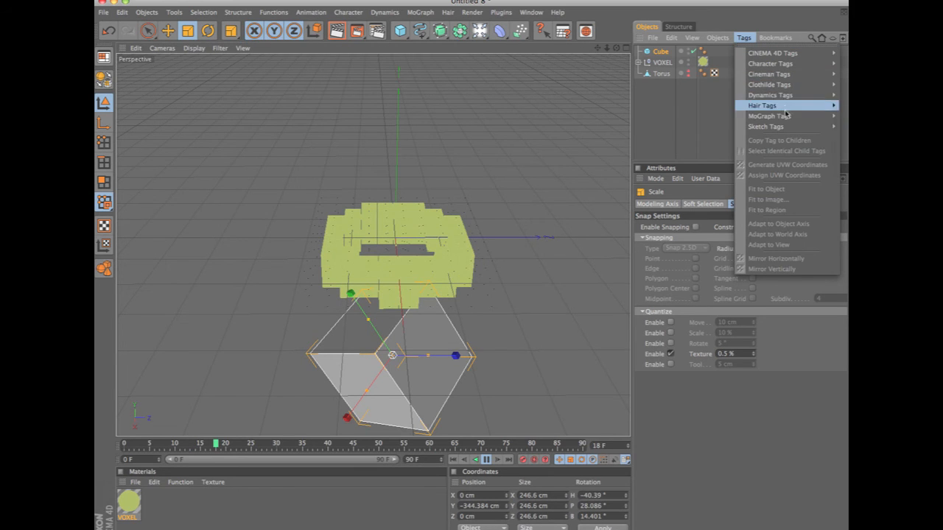
mouse_move(816, 117)
left_click(844, 136)
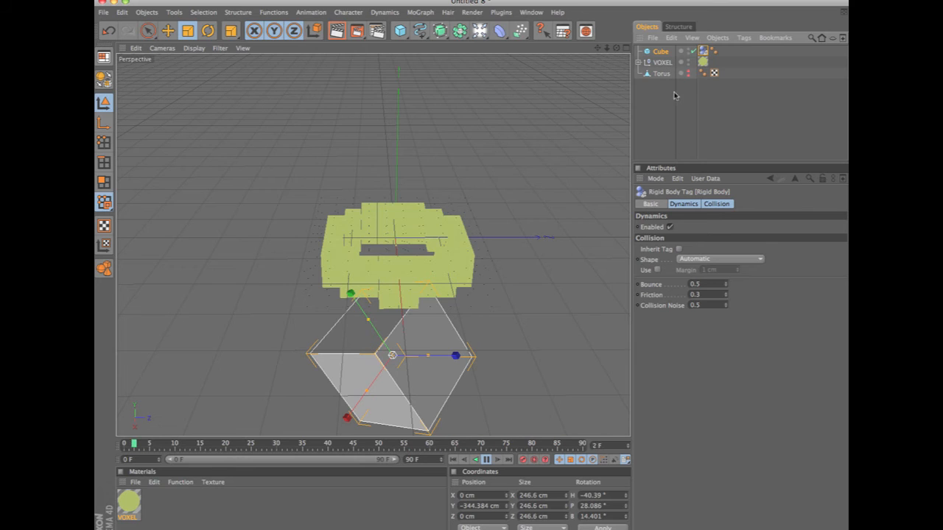
Review the Dynamics and Collision settings of the cube's Rigid Body tag.
left_click(694, 206)
left_click(712, 206)
left_click(684, 206)
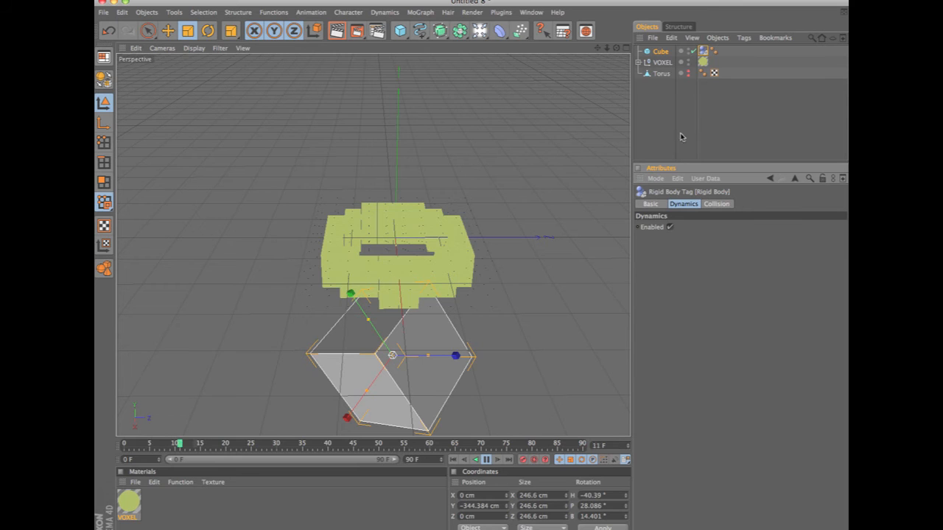
Turn on MoDynamics for the VOXEL object and watch its voxels collide with the tilted cube during playback.
left_click(662, 63)
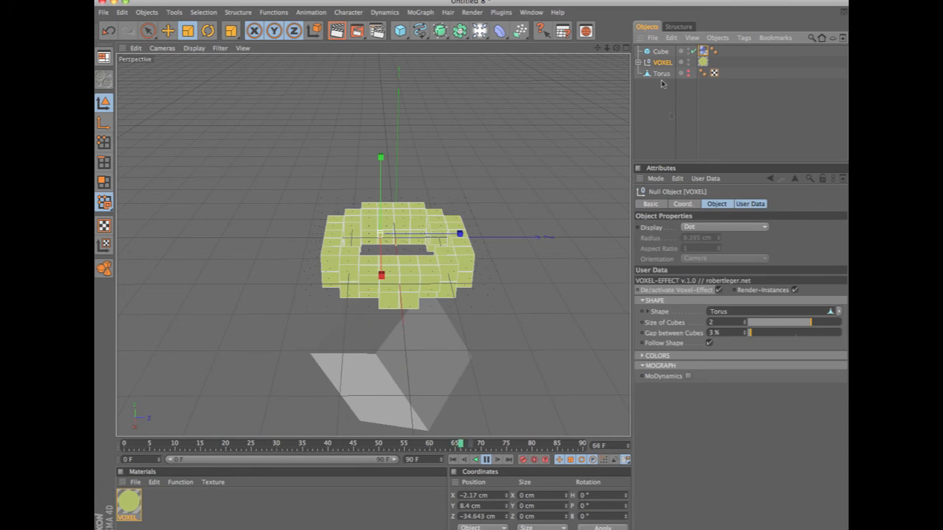
left_click(688, 376)
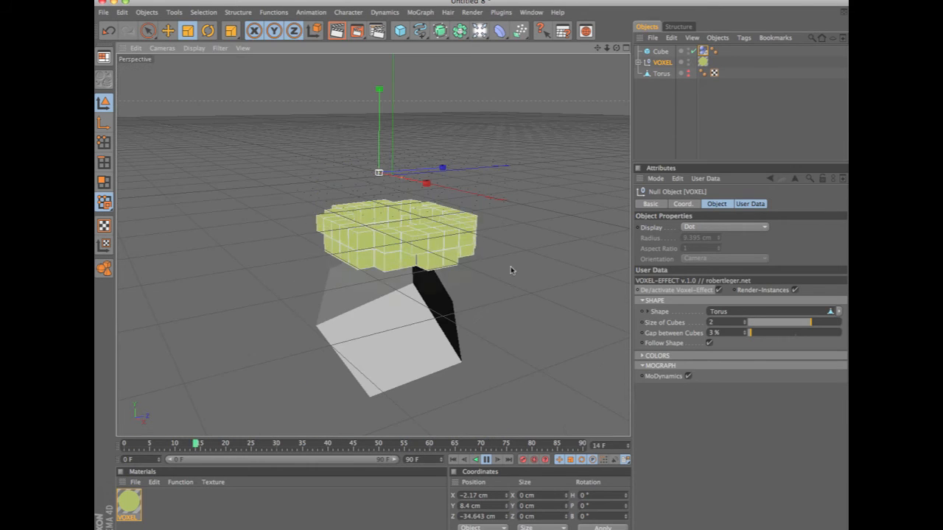
left_click_drag(553, 295, 454, 263, "alt")
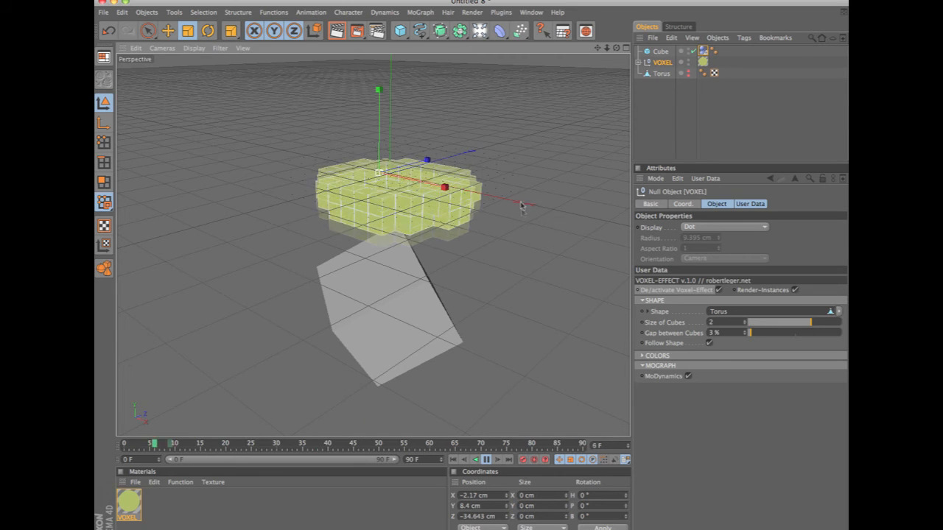
Move the torus to the top of the object list and reveal the HIDE layer's objects under VOXEL using the Layer Browser.
left_click(638, 63)
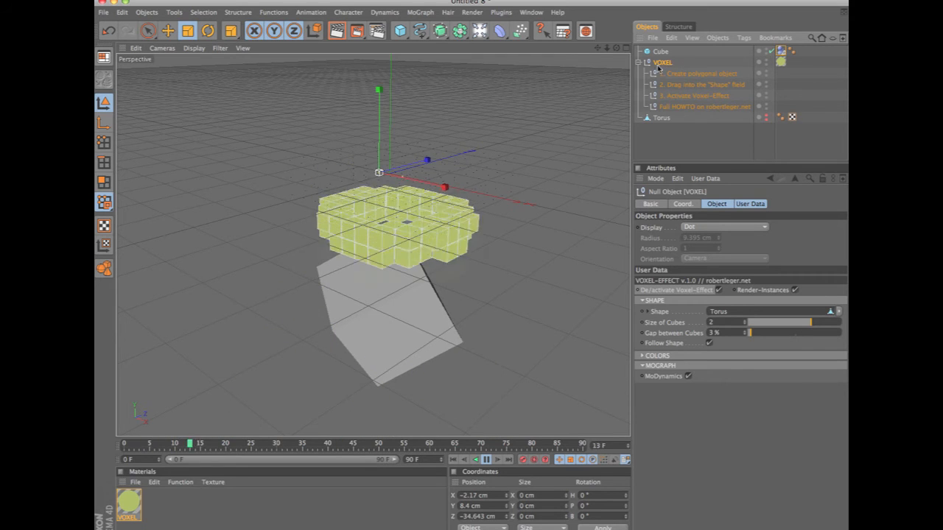
left_click_drag(663, 118, 682, 51)
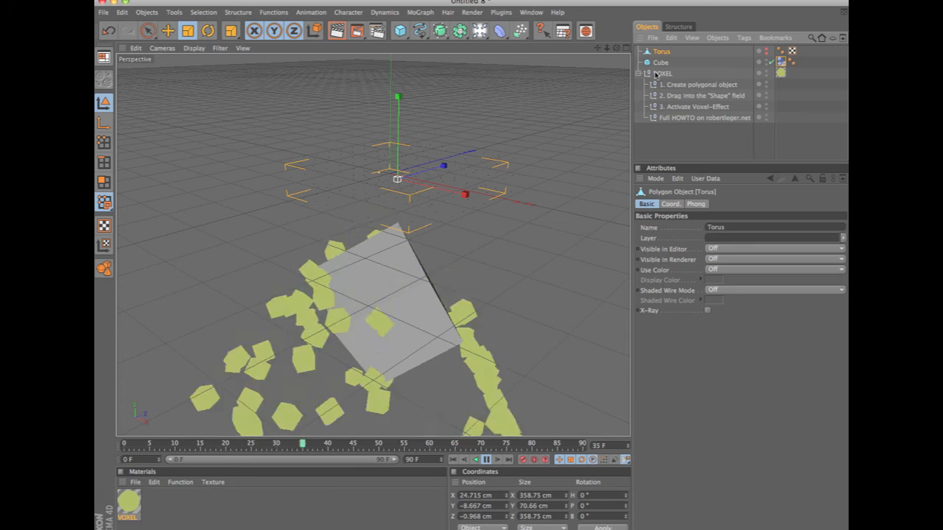
left_click(530, 13)
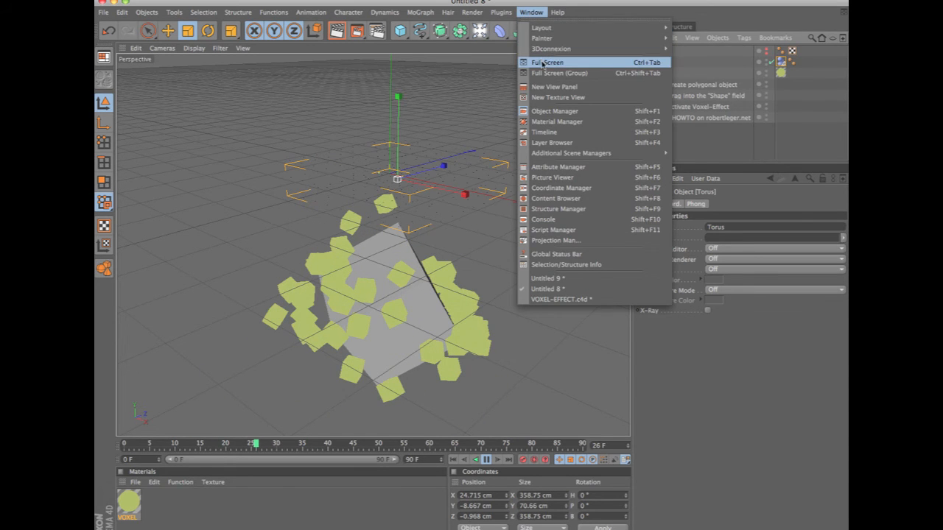
left_click(564, 142)
left_click_drag(545, 64, 583, 189)
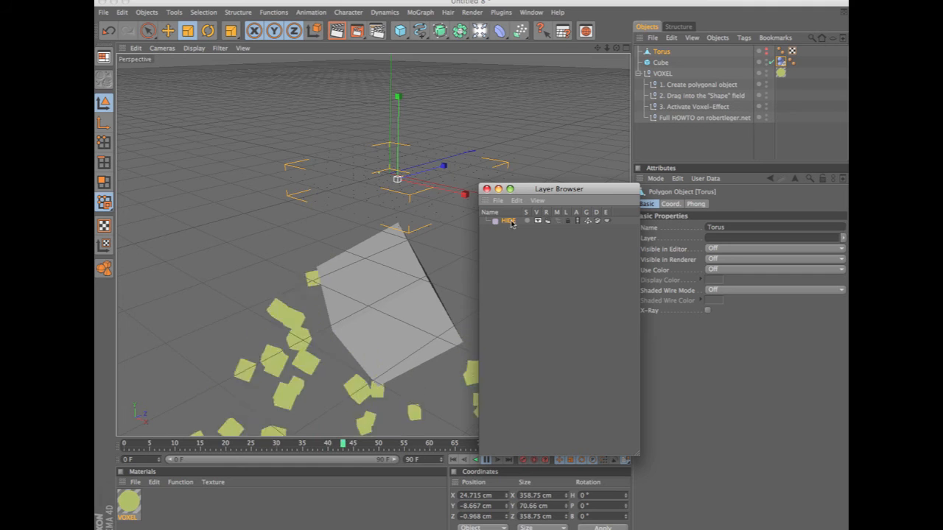
left_click(538, 222)
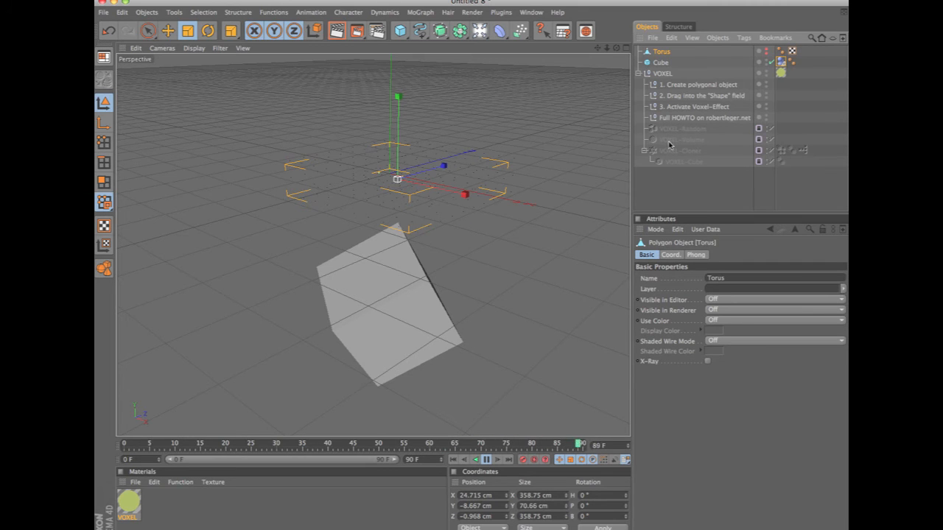
Unlock the HIDE layer in the Layer Browser and close the browser.
left_click(764, 136)
left_click_drag(595, 189, 513, 193)
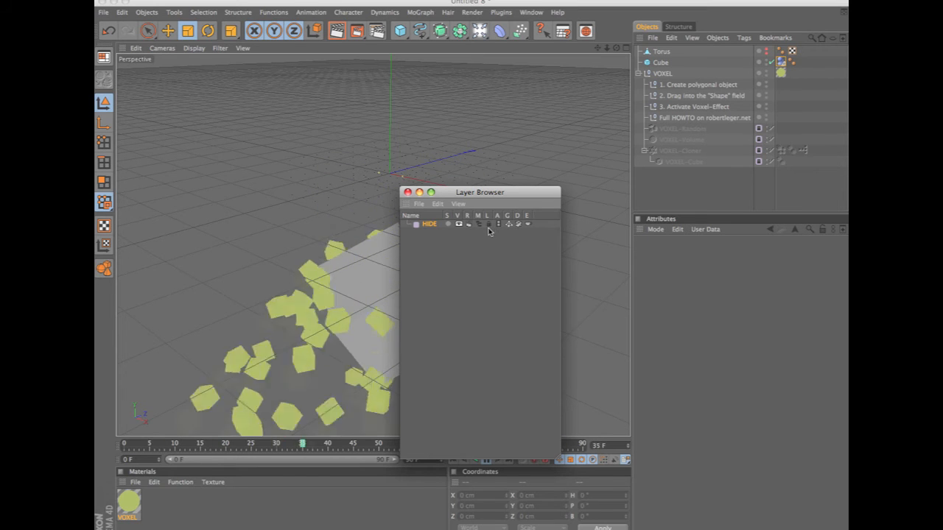
left_click(489, 226)
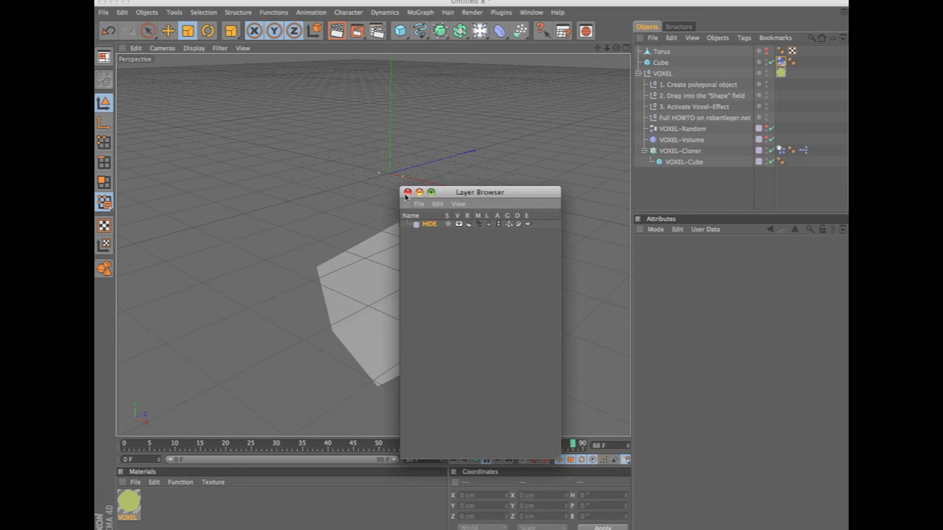
left_click(407, 192)
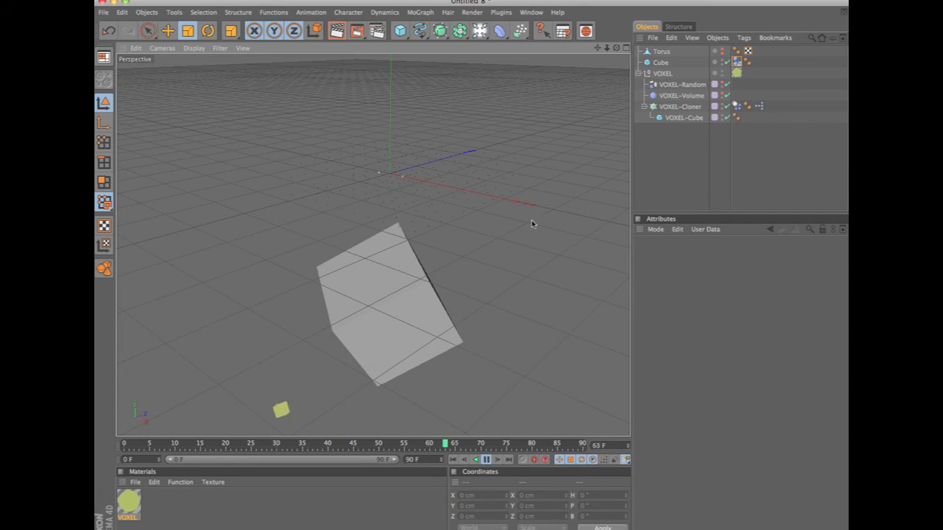
Inspect the settings of the VOXEL-Volume and VOXEL-Random effectors, the VOXEL-Cloner and its VOXEL-Cube.
left_click(688, 97)
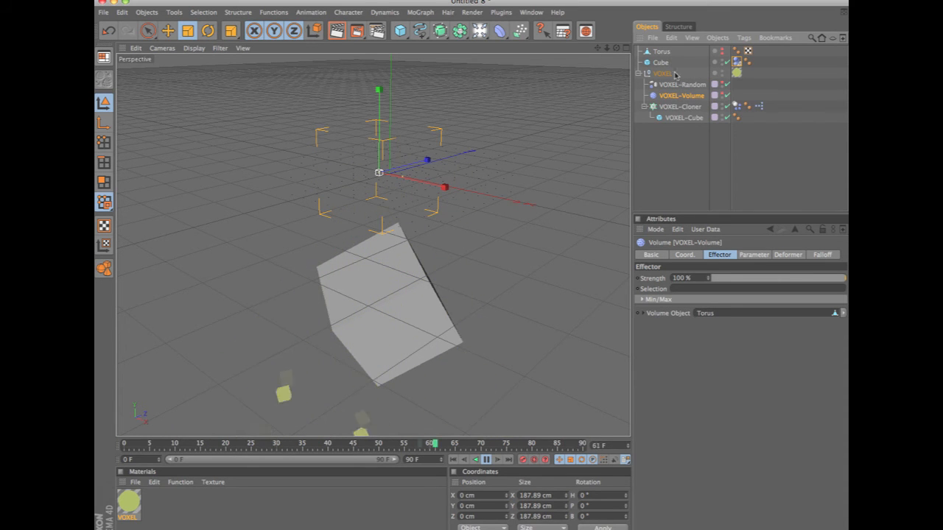
left_click(685, 86)
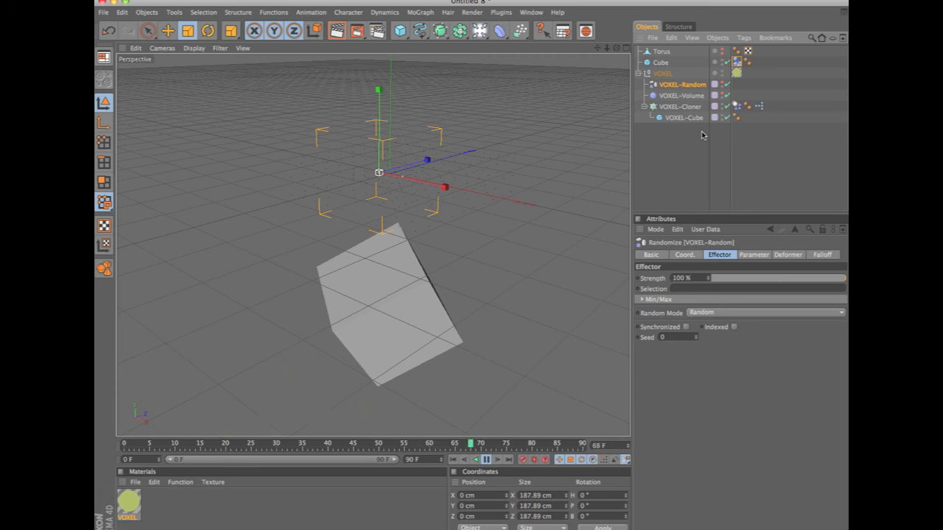
left_click(681, 107)
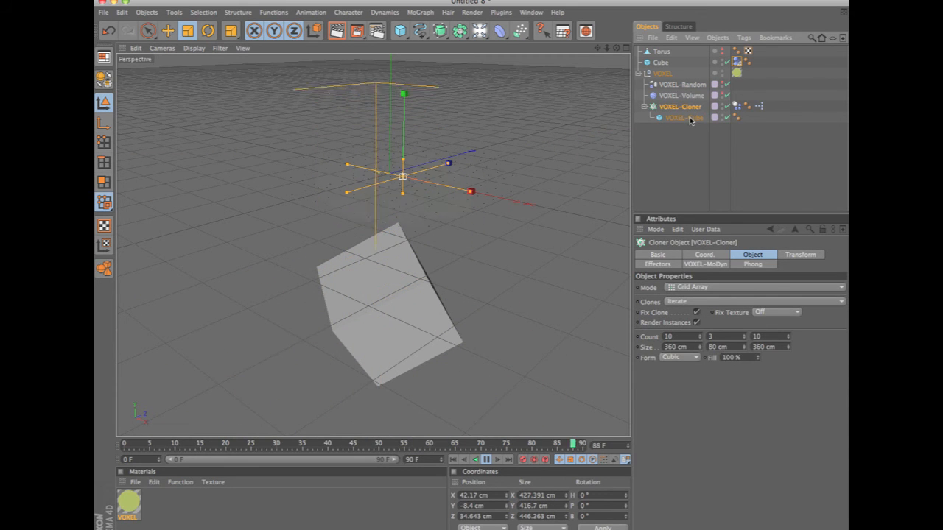
left_click(689, 119)
left_click(745, 107)
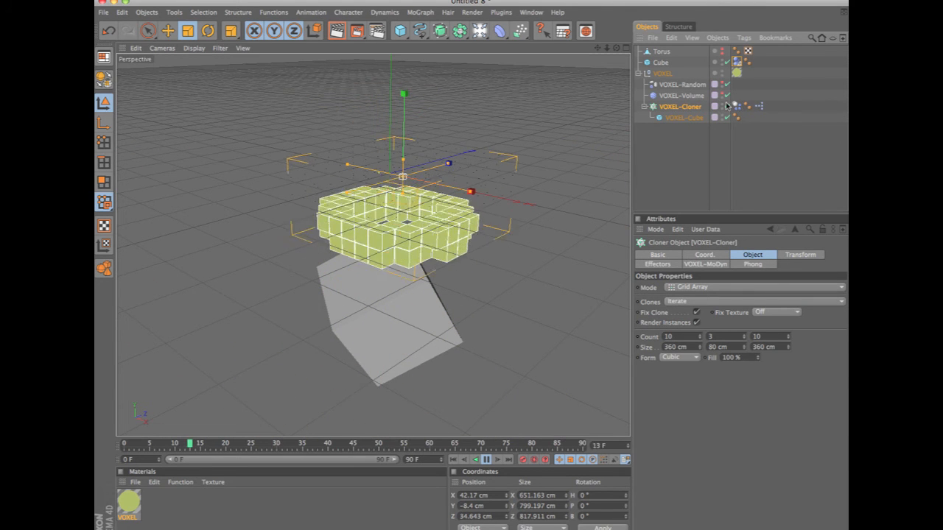
Examine the node network of the VOXEL-Cloner's XPresso tag in an enlarged XPresso Editor, and close the editor.
left_click(759, 107)
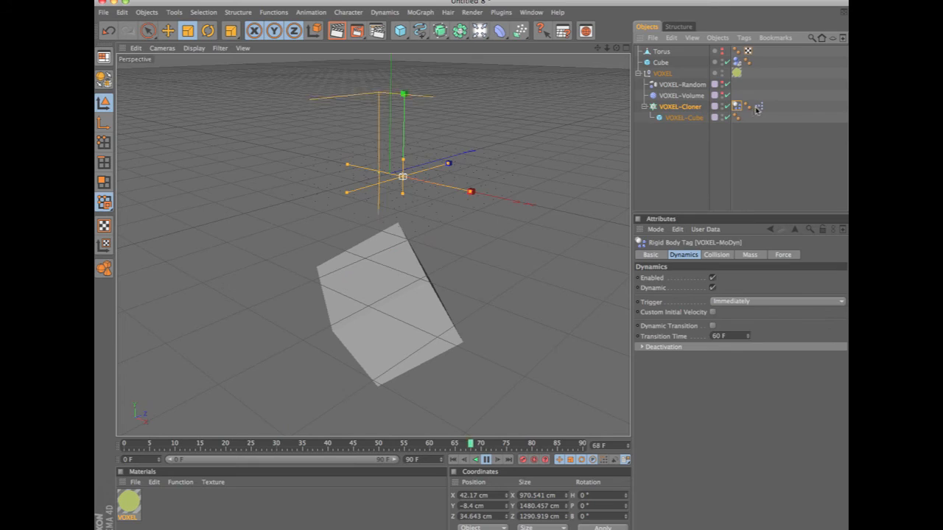
double_click(760, 108)
left_click_drag(533, 364, 792, 508)
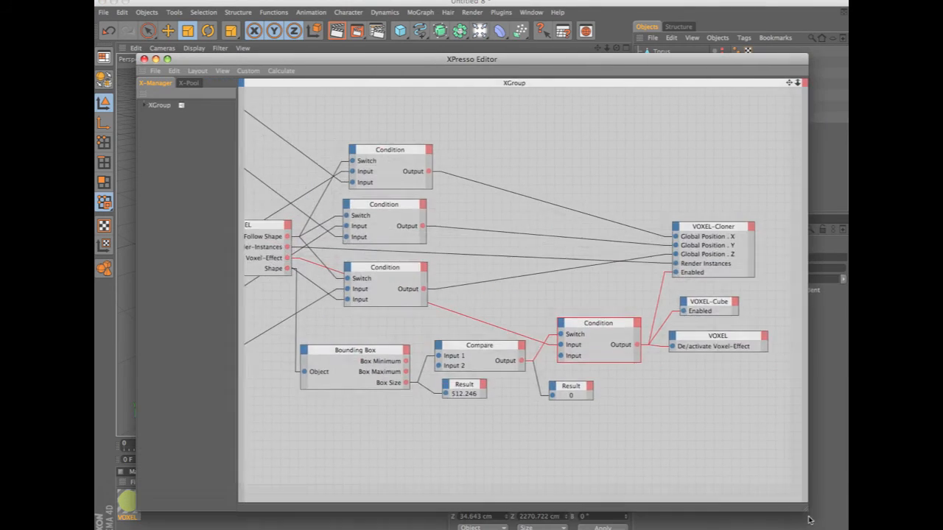
scroll(482, 275, "down", 6)
scroll(562, 288, "up", 4)
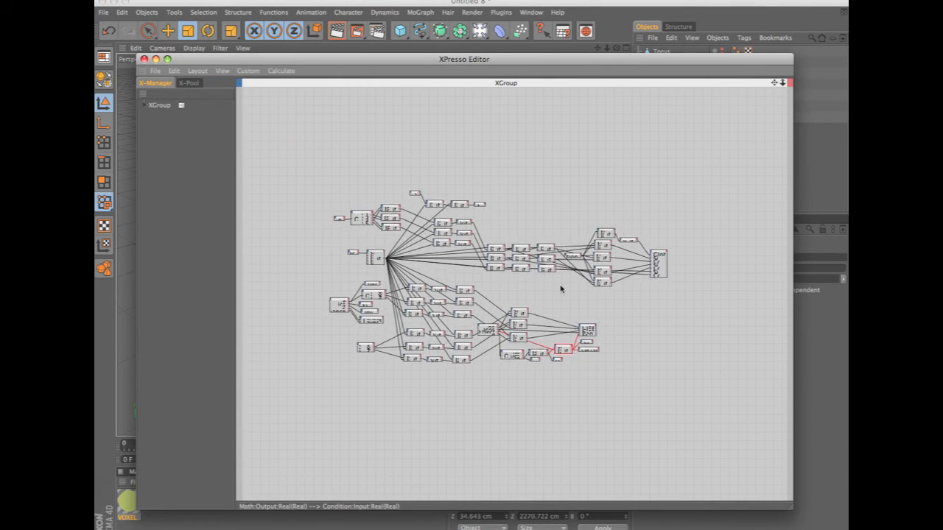
scroll(576, 296, "down", 2)
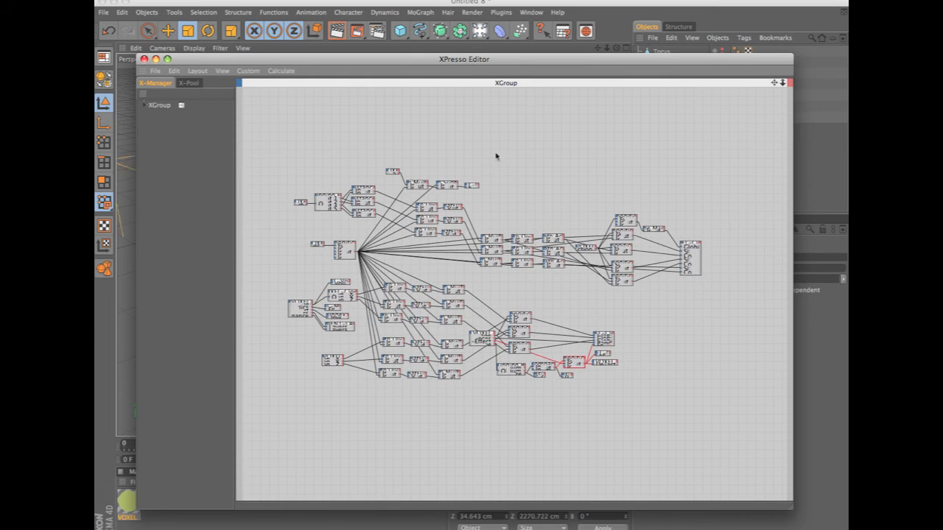
left_click(144, 59)
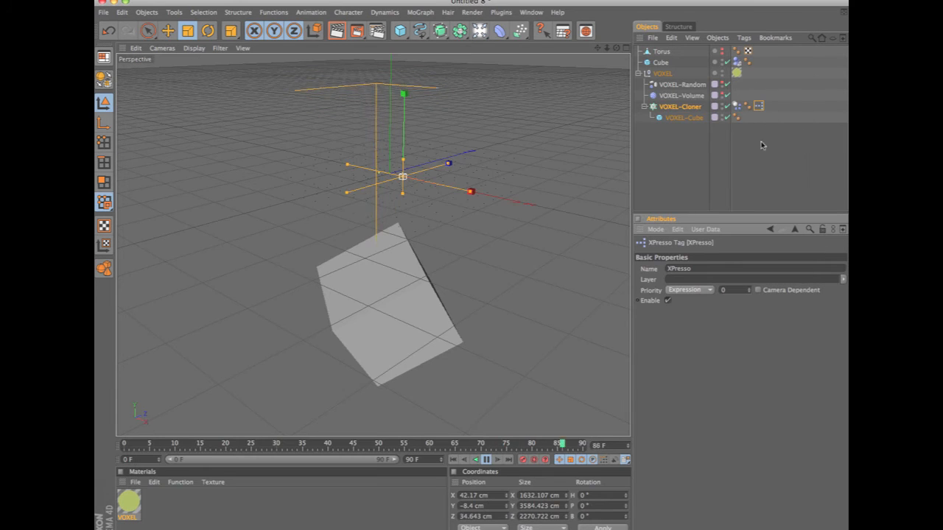
Review the Collision, Mass and Dynamics settings of the VOXEL-Cloner's VOXEL-MoDyn Rigid Body tag.
left_click(735, 107)
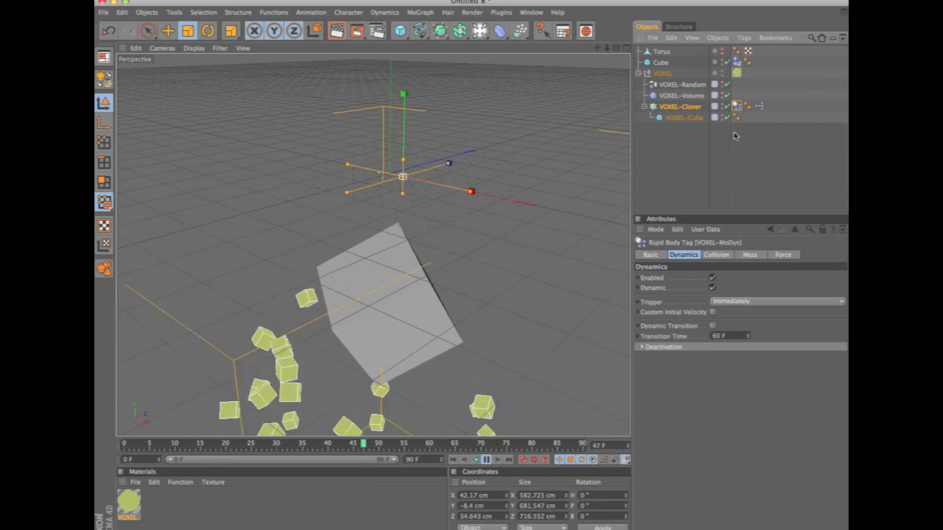
left_click(719, 255)
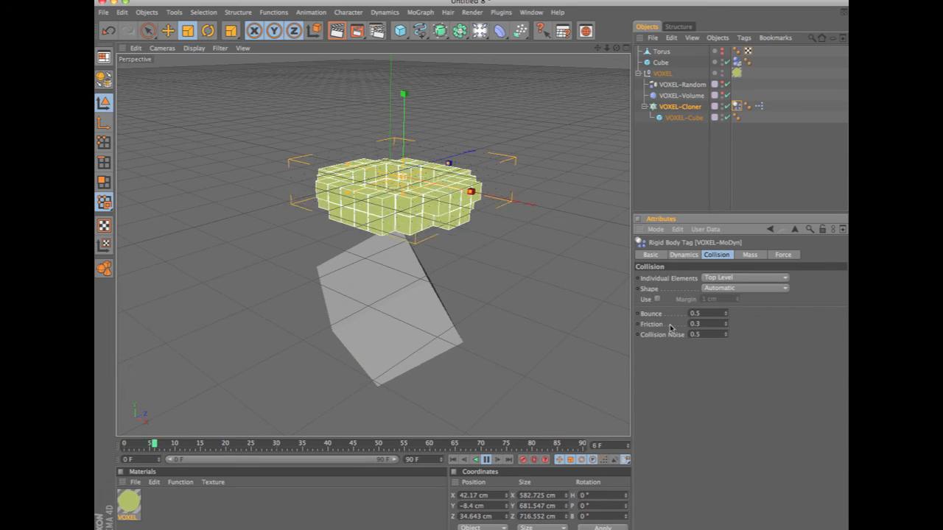
left_click(750, 255)
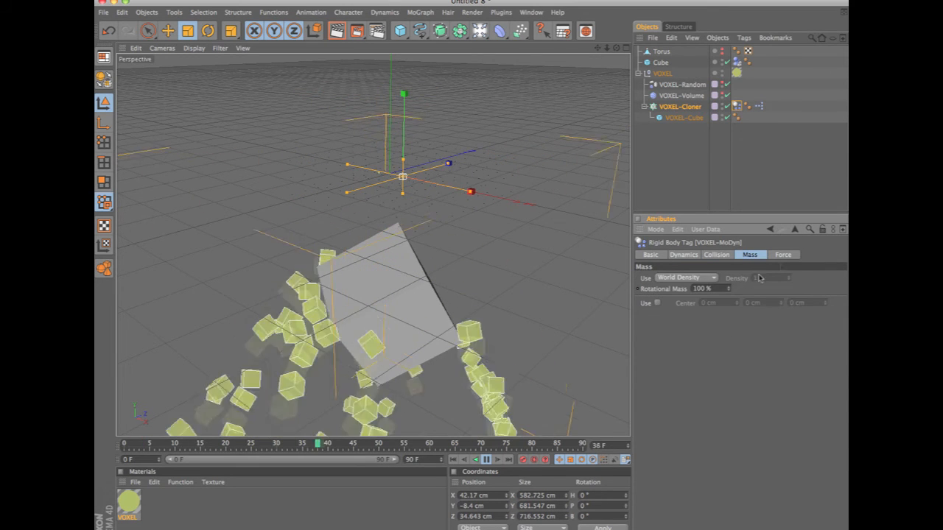
left_click(716, 255)
left_click(684, 255)
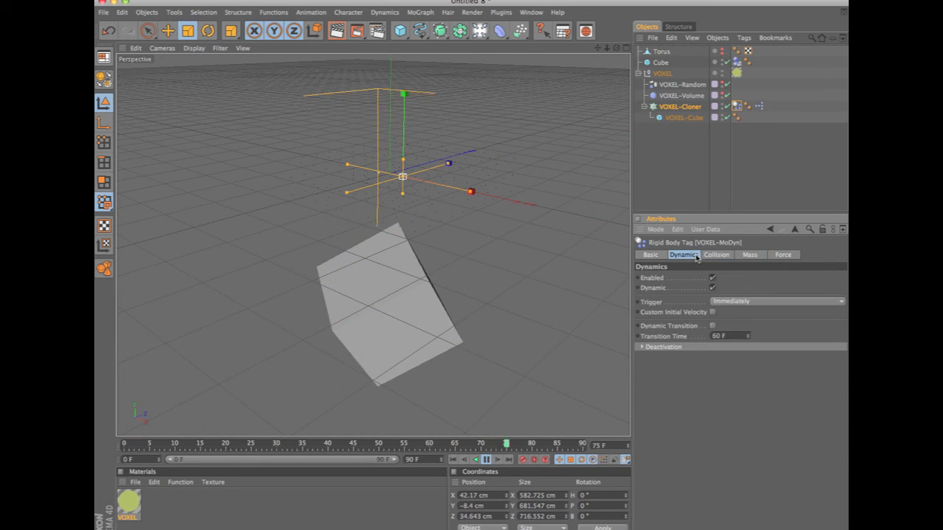
Enable Custom Initial Velocity on the VOXEL-MoDyn tag and set the Z initial linear velocity to 500 cm.
left_click(712, 313)
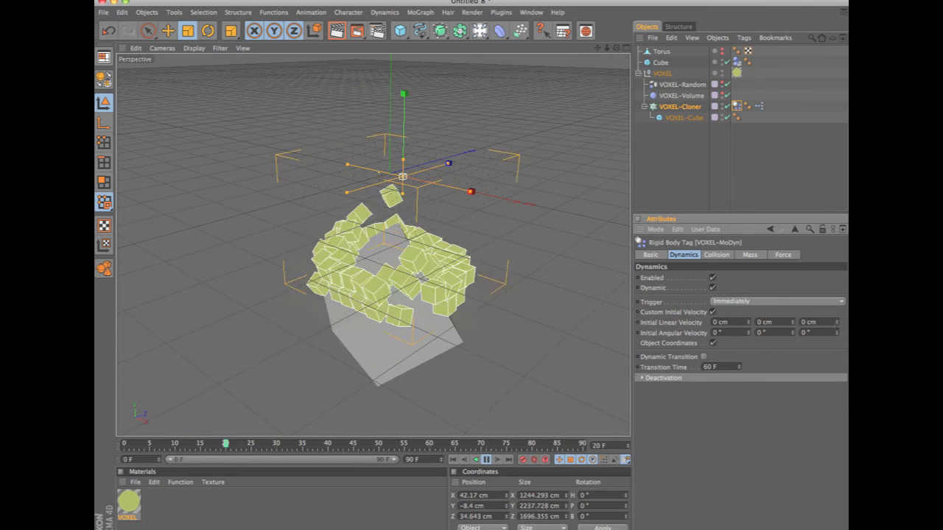
left_click_drag(834, 326, 712, 275)
type("500")
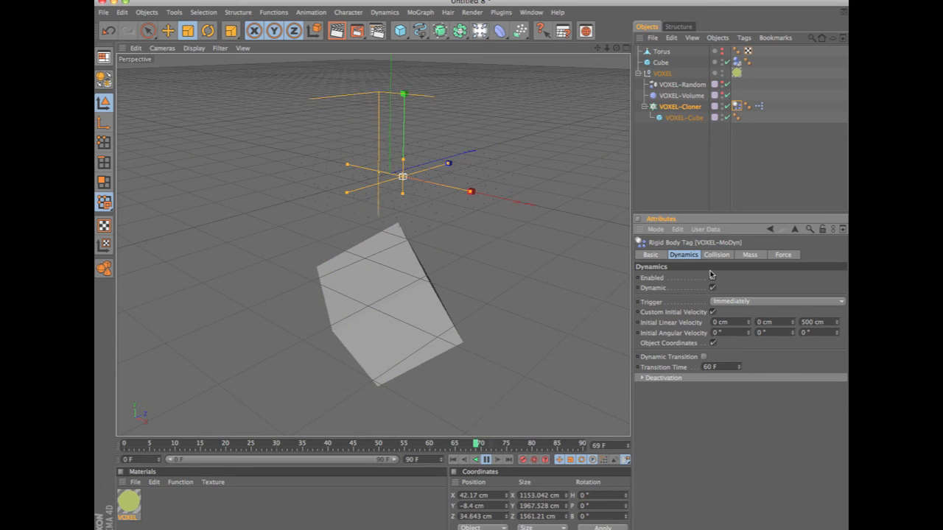
Add a Formula Effector to the VOXEL-Cloner.
left_click(682, 106)
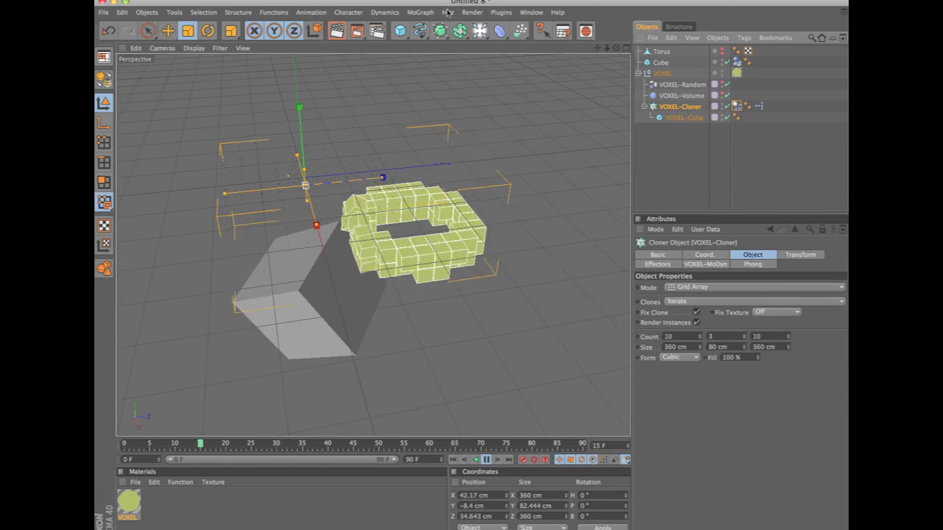
left_click(422, 12)
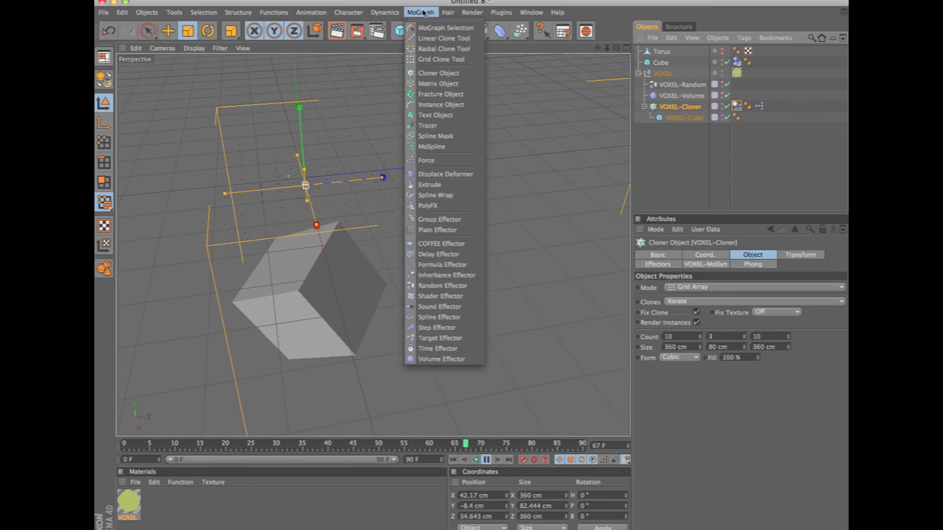
left_click(444, 266)
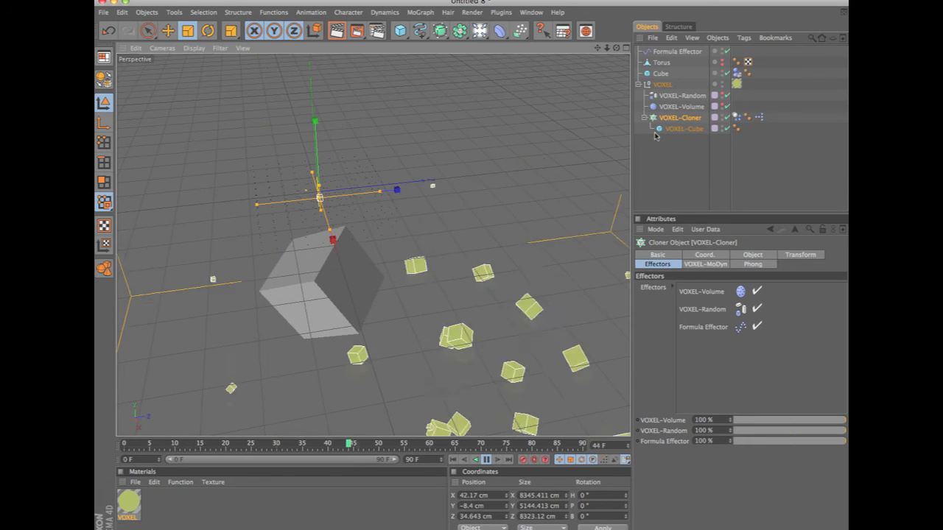
Show the HIDE layer's visibility and lock options in the Layer Browser.
left_click(531, 12)
left_click(551, 143)
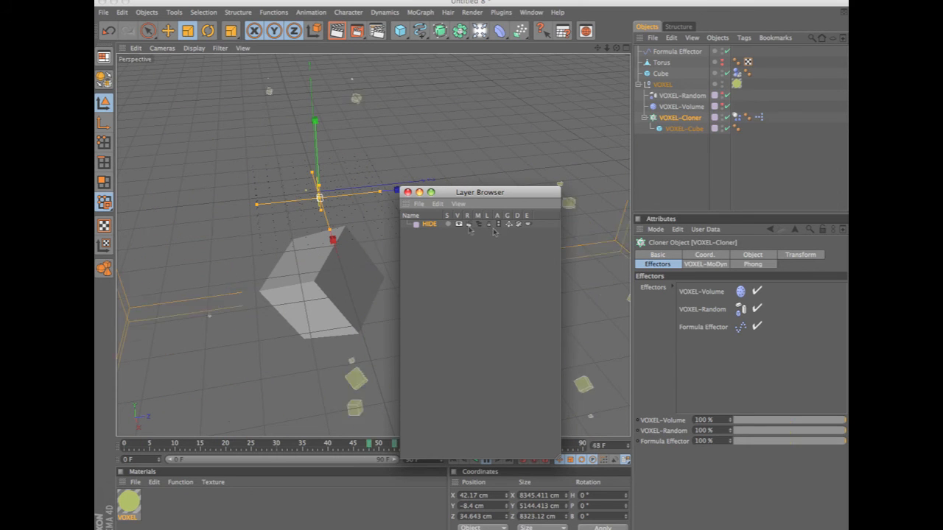
left_click_drag(443, 194, 467, 212)
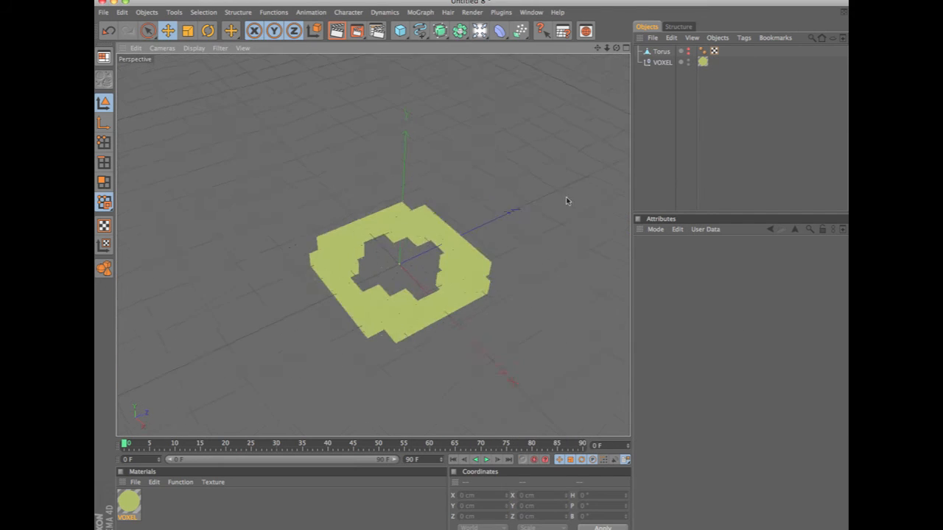
Add a sphere and move it clear of the voxel torus to about X -280.3, Y 151, Z -236.2 cm.
left_click_drag(458, 317, 494, 280, "alt")
left_click_drag(476, 238, 545, 196, "alt")
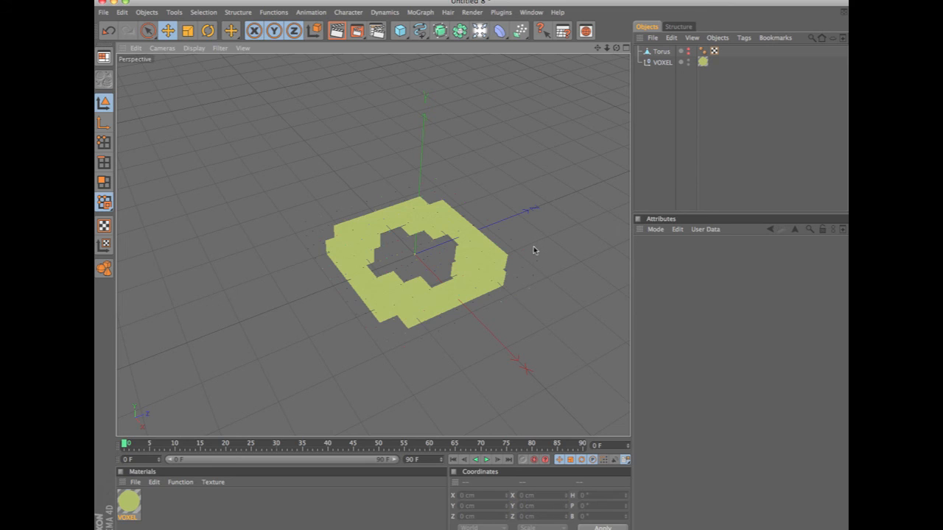
left_click_drag(400, 30, 661, 151)
left_click_drag(400, 30, 498, 38)
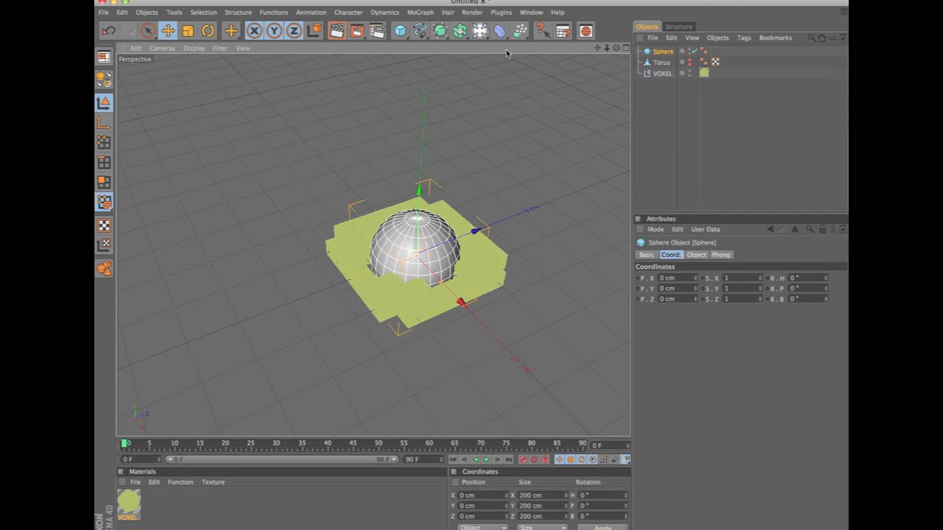
left_click_drag(565, 251, 437, 197)
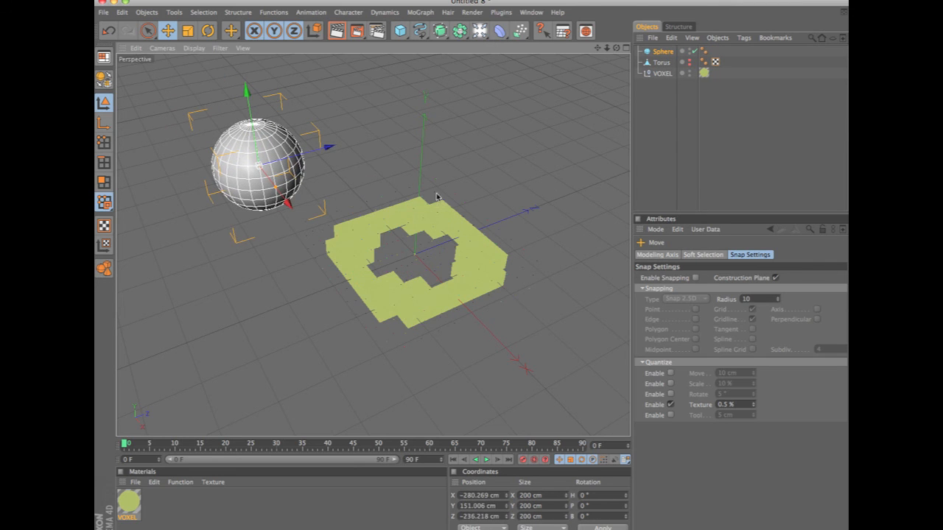
Make the sphere an editable polygon object.
key("c")
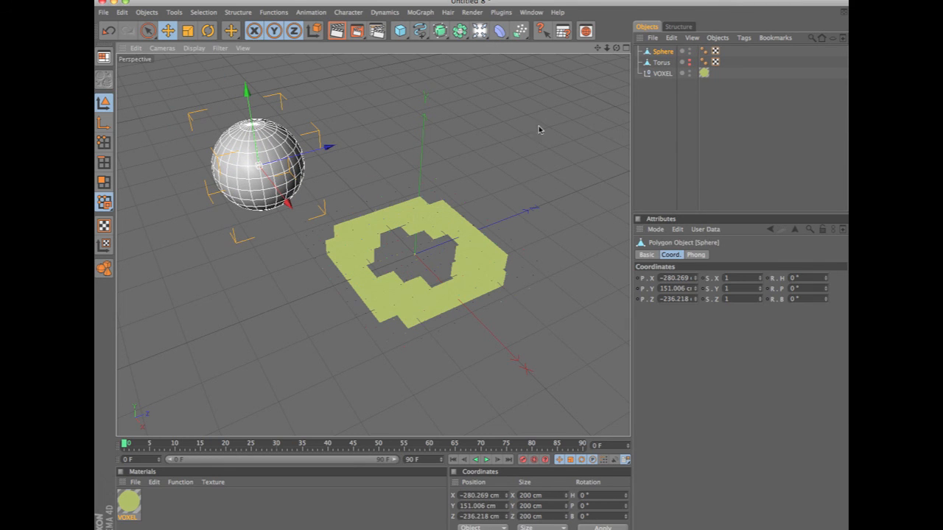
left_click(681, 51)
left_click(681, 51)
left_click(681, 51)
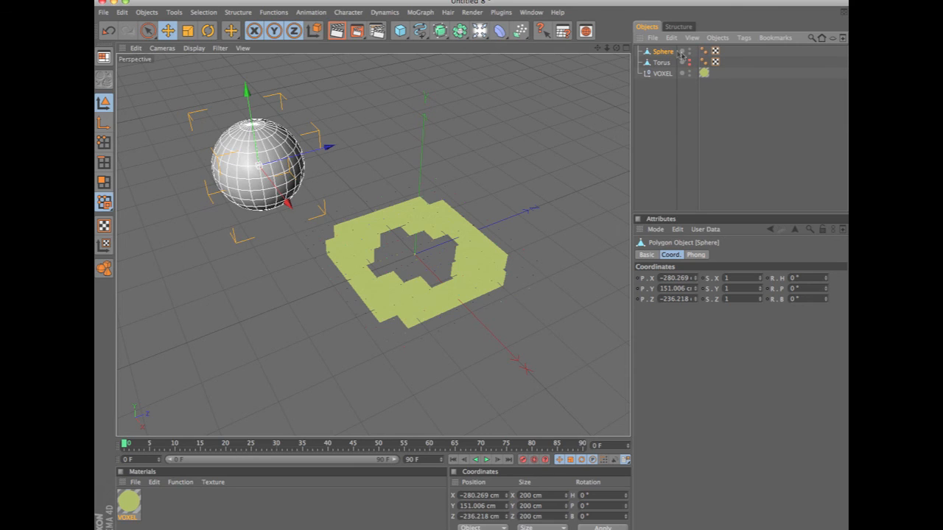
Try duplicating the VOXEL object within the object list, and undo the copy.
left_click(665, 86)
left_click(667, 75)
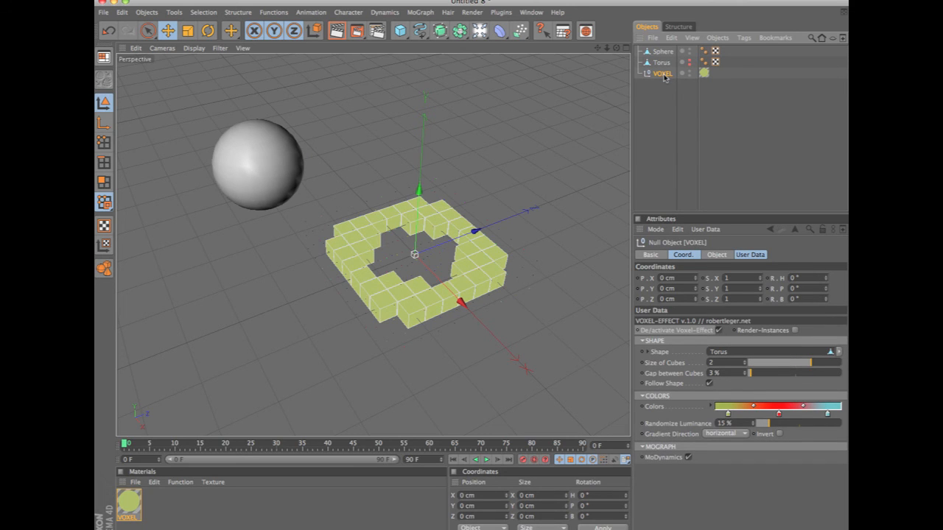
mouse_move(664, 77)
left_mouse_down("ctrl")
mouse_move(676, 96)
mouse_move(667, 95)
left_mouse_up("ctrl")
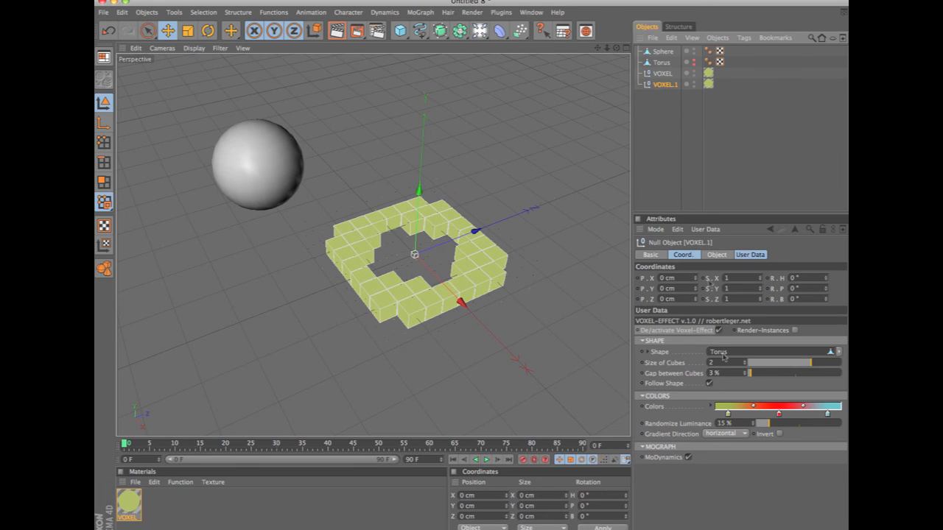
left_click(663, 73)
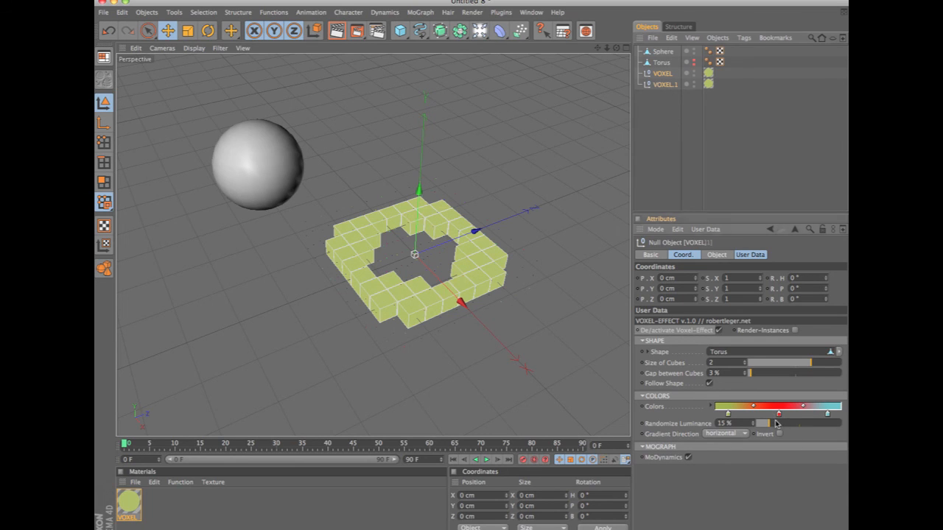
key("ctrl+z")
Remove the green and light blue knots from the VOXEL color gradient to make it solid red.
left_click_drag(728, 416, 731, 449)
left_click_drag(827, 416, 826, 482)
left_click_drag(779, 414, 678, 419)
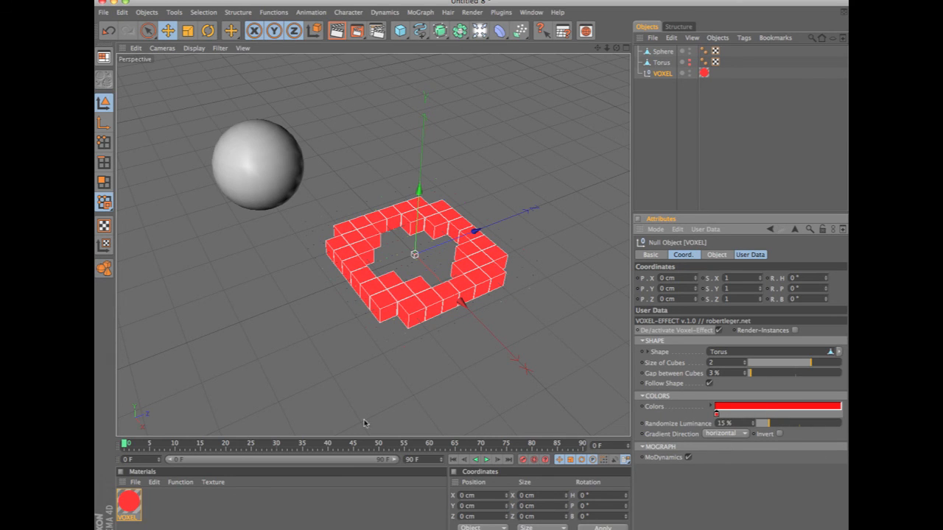
Duplicate the red VOXEL object with Sphere as the copy's Shape, and hide the original sphere.
left_click(664, 74)
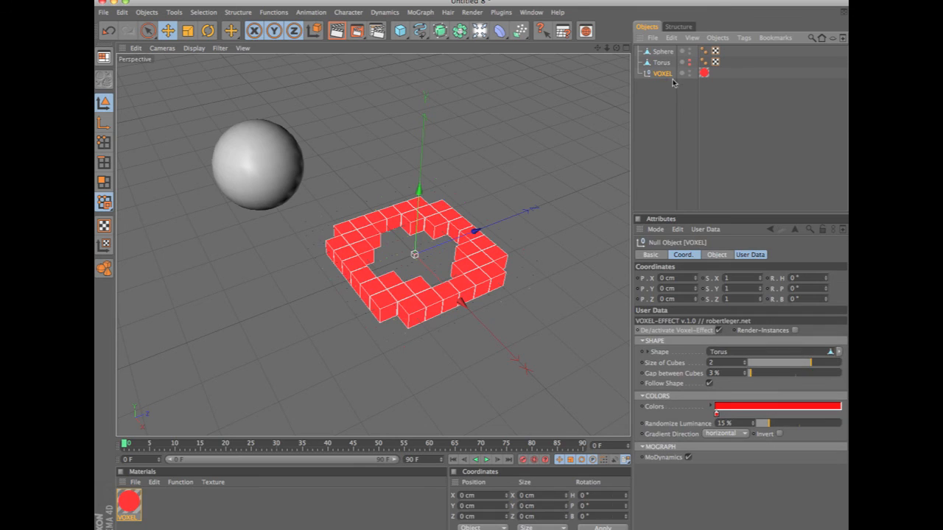
key("super+c")
key("super+v")
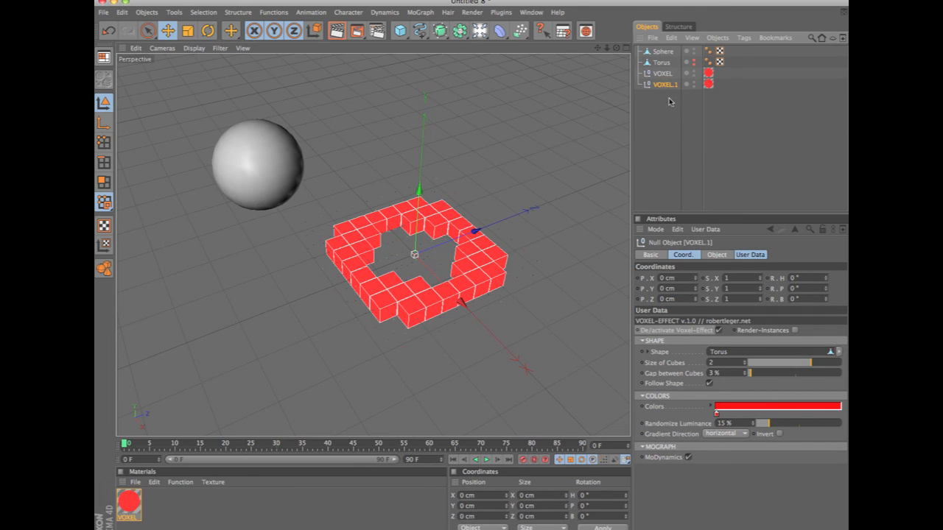
left_click_drag(668, 53, 737, 353)
left_click(693, 52)
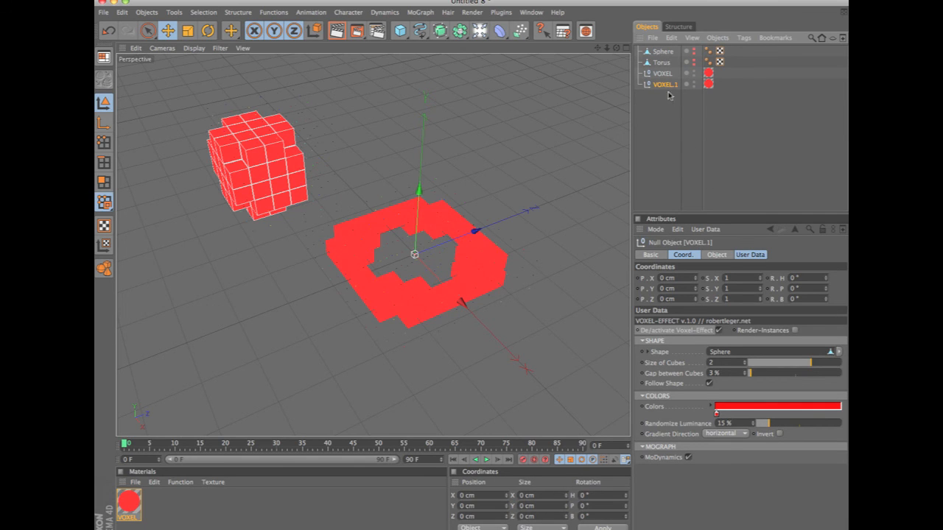
Change the color of the torus's VOXEL object to blue, RGB 0, 140, 255.
left_click(664, 73)
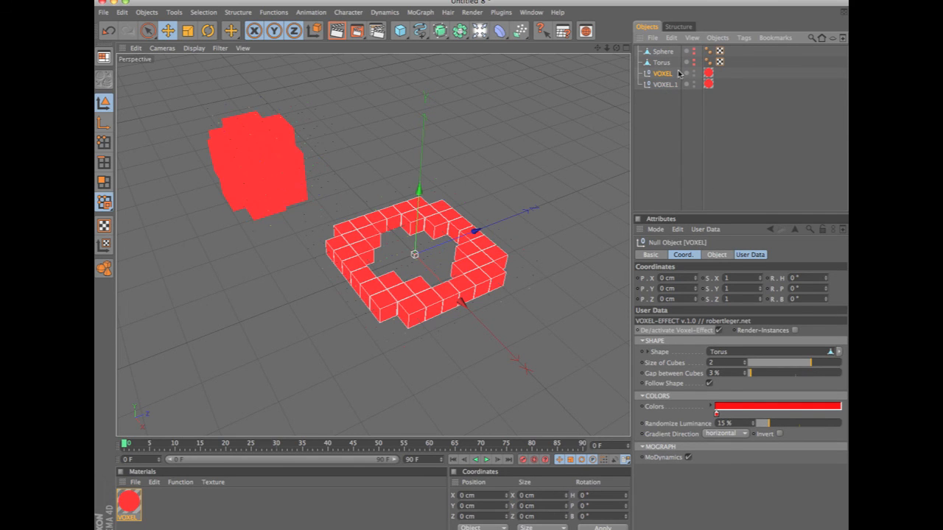
left_click(716, 415)
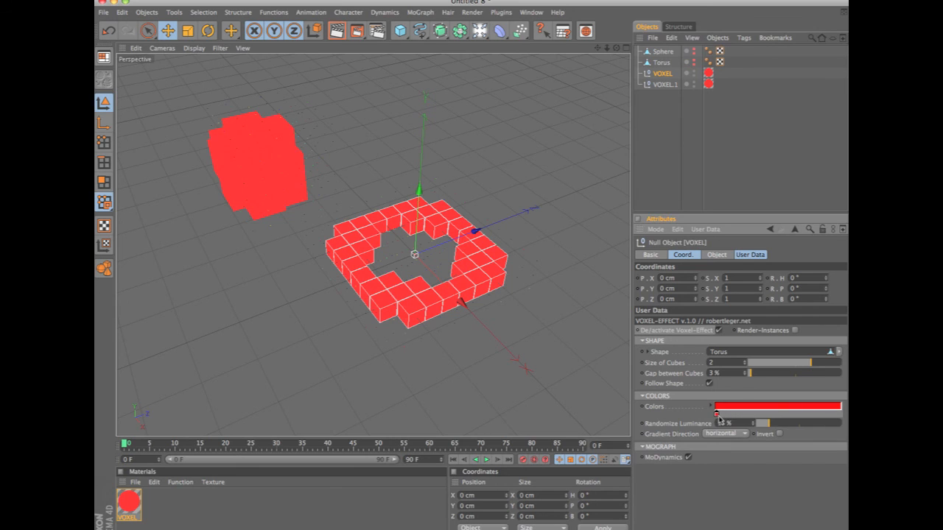
double_click(718, 415)
left_click(750, 380)
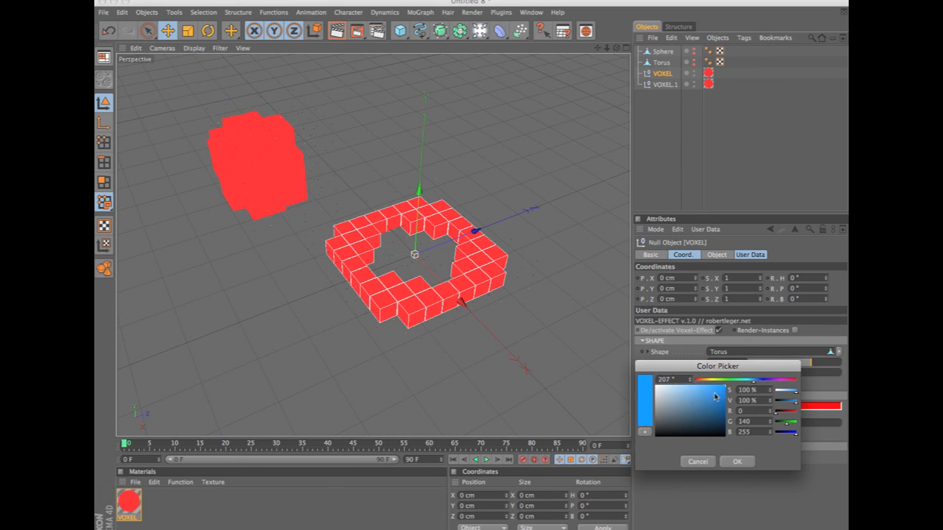
left_click(739, 461)
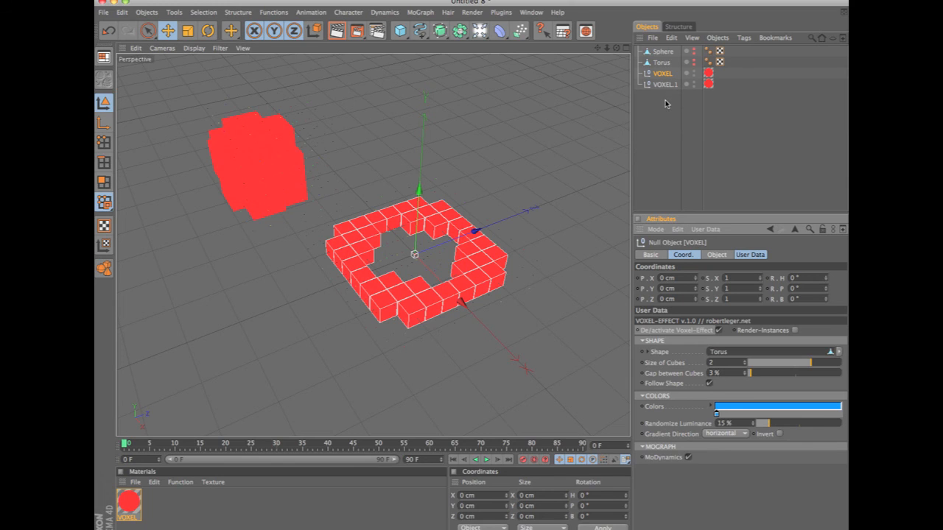
Undo the VOXEL recoloring, duplication and sphere edits back to the parametric sphere at the origin.
key("ctrl+z")
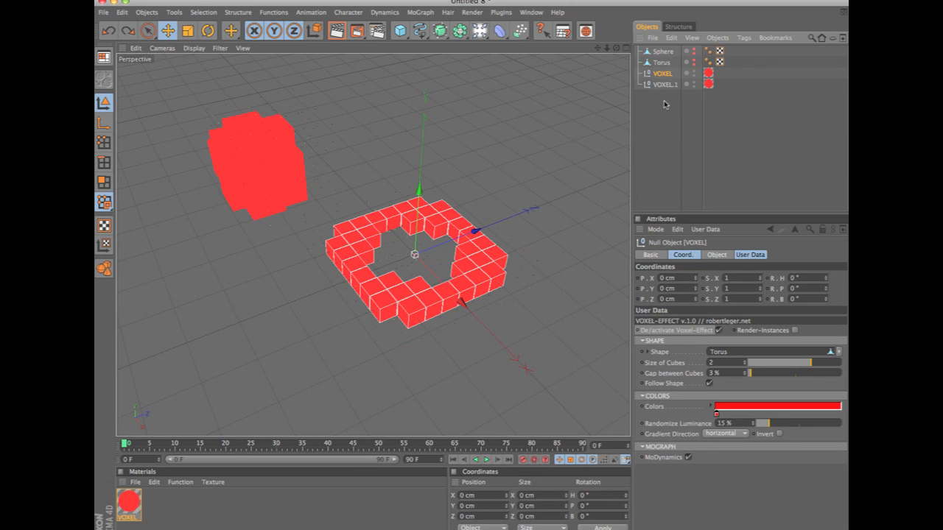
key("ctrl+z")
key("ctrl+z")
key("ctrl+z")
key("ctrl+z")
key("ctrl+z")
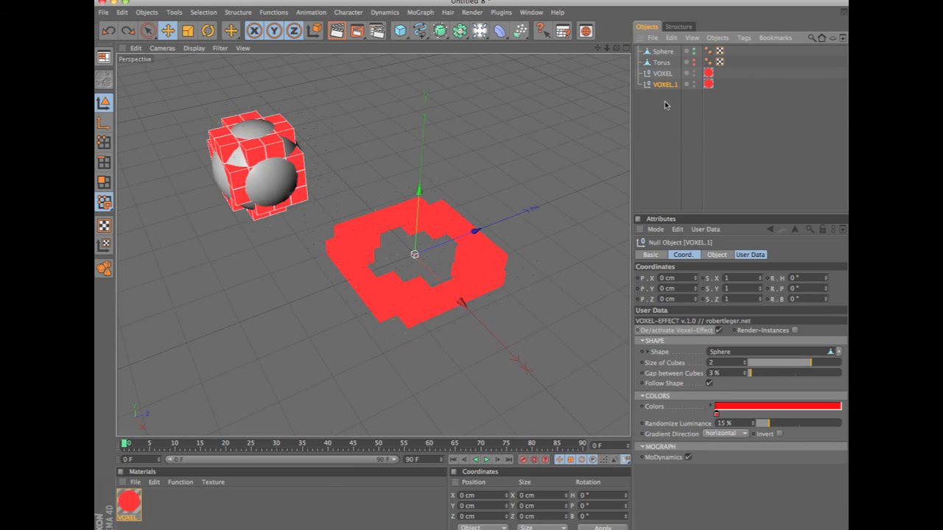
key("ctrl+z")
key("ctrl+z")
key("ctrl+z")
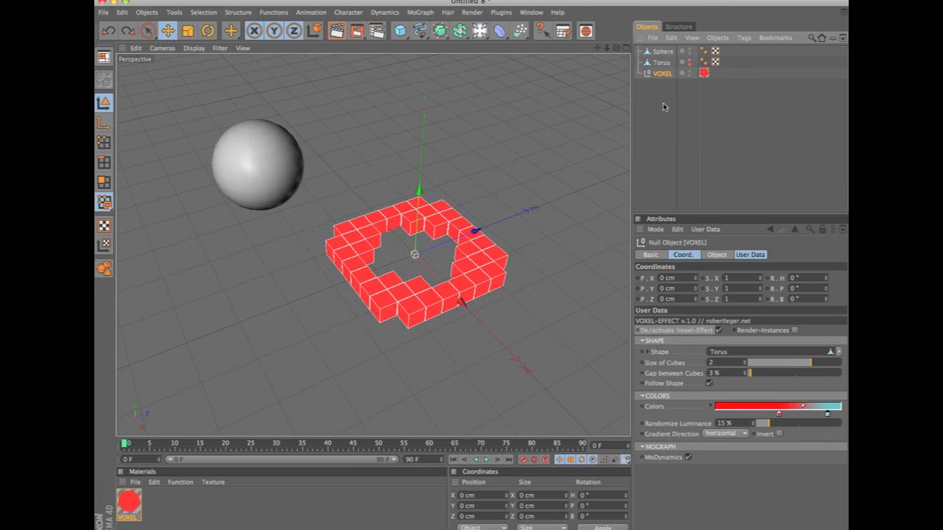
key("ctrl+z")
key("ctrl+z")
key("ctrl+z")
key("ctrl+z")
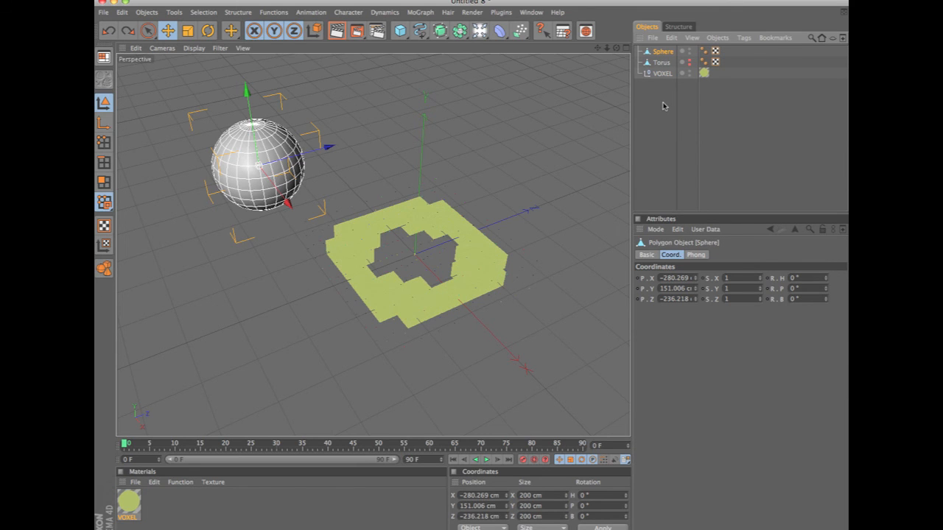
key("ctrl+z")
Make the sphere editable and move it clear of the voxel torus.
left_click(665, 52)
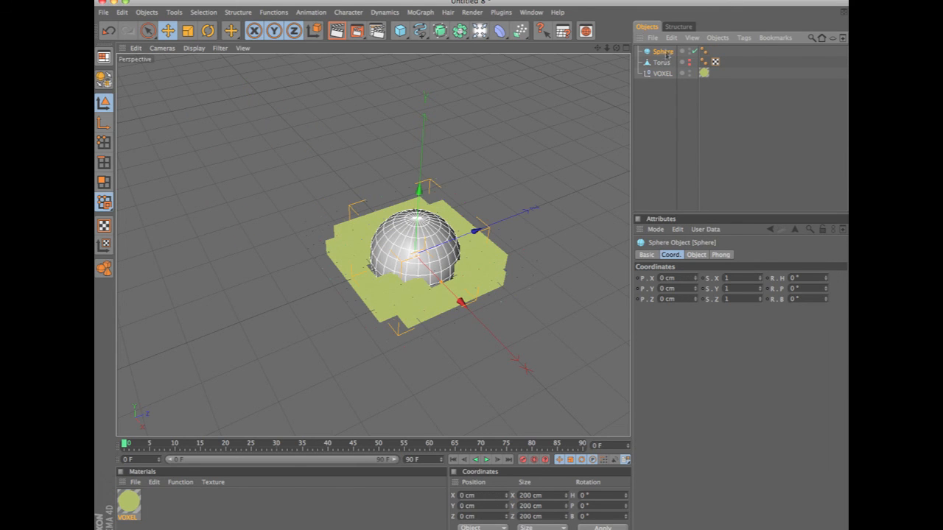
key("e")
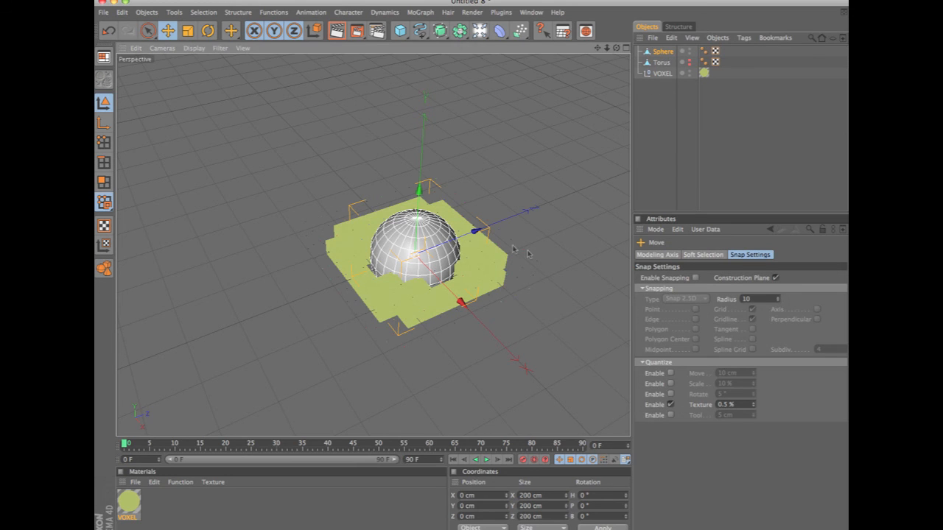
left_click_drag(526, 255, 351, 188)
Copy and paste the VOXEL object to create a second one with its own material.
left_click(669, 103)
left_click(662, 74)
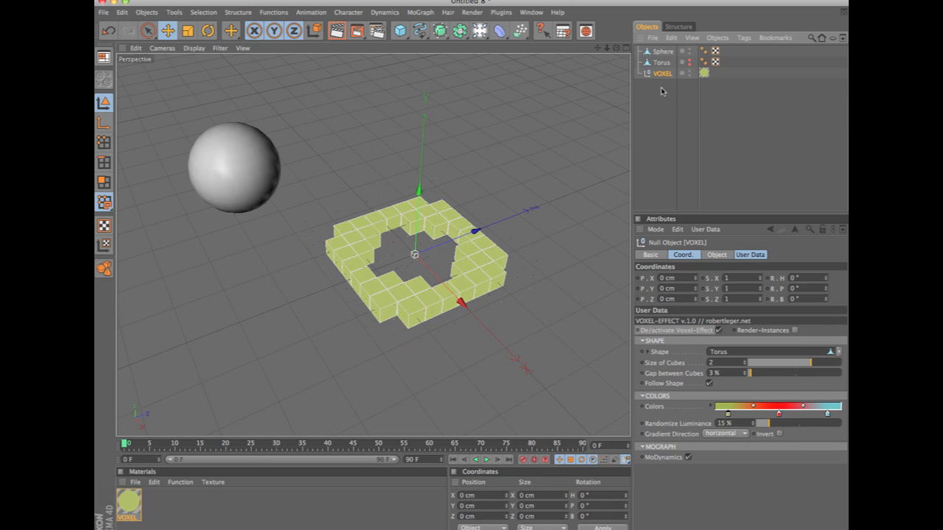
key("ctrl+c")
key("ctrl+v")
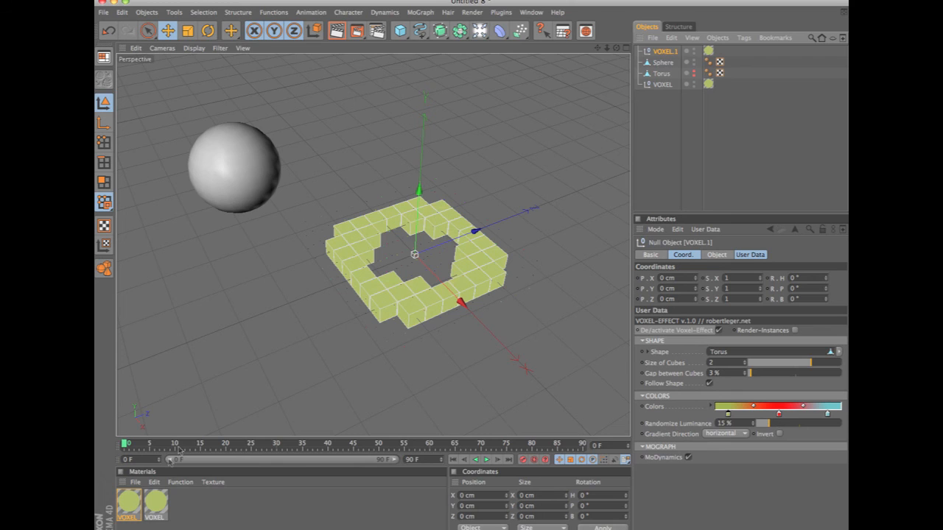
Rename the pasted VOXEL copy as "VOXEL. sphere".
double_click(667, 52)
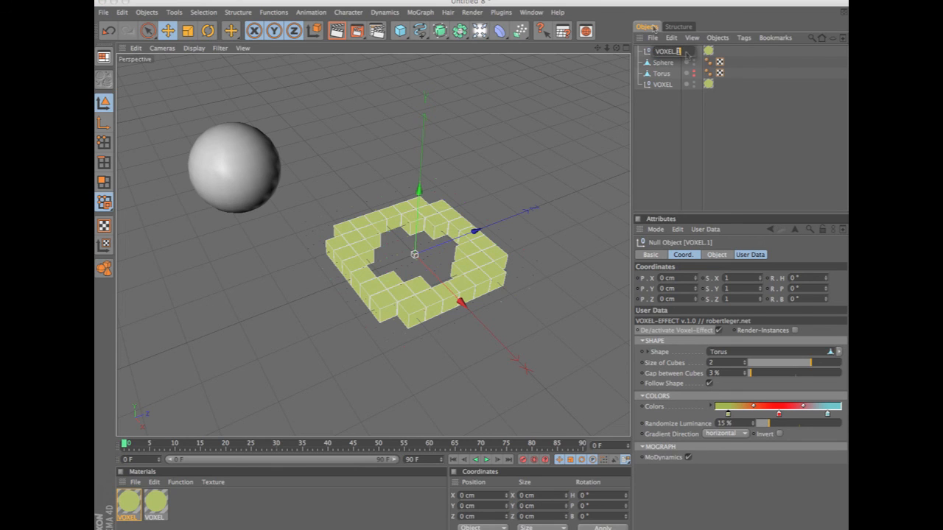
type("sphere")
key("Return")
Rename the original VOXEL object as "VOXEL tprus" and place VOXEL. sphere below it in the hierarchy.
key("Down")
key("Down")
key("Down")
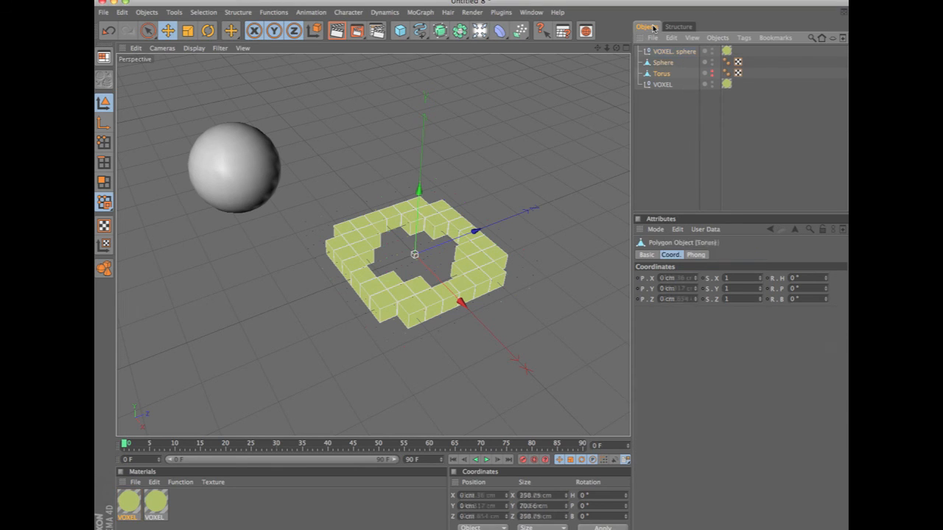
key("Return")
key("Right")
type("tprus")
key("Return")
left_click_drag(679, 55, 675, 118)
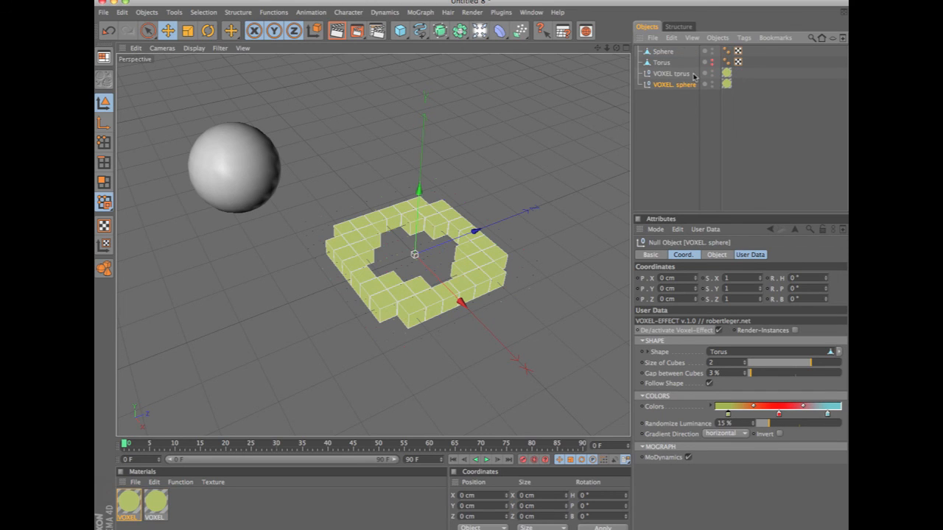
Assign Sphere as the Shape of VOXEL tprus and hide the original sphere.
left_click(675, 76)
left_click_drag(663, 52, 729, 354)
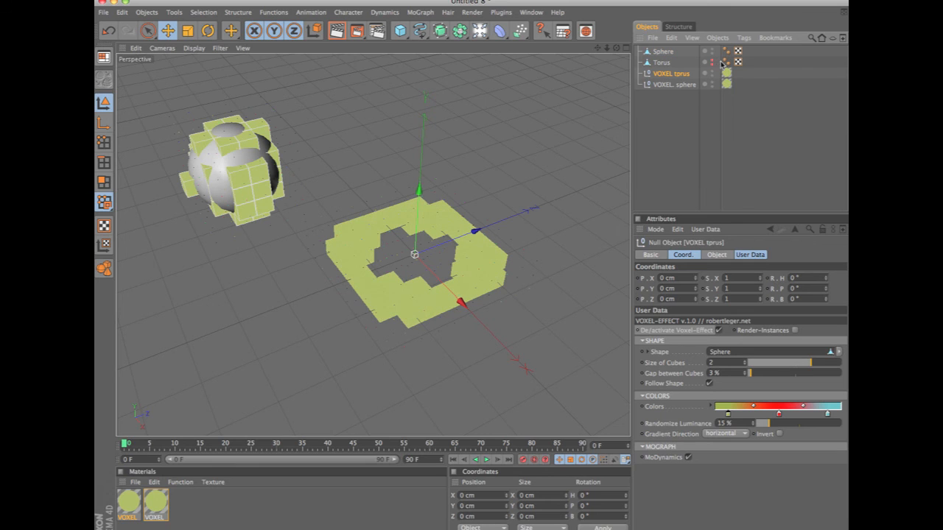
left_click(711, 62)
left_click(712, 53)
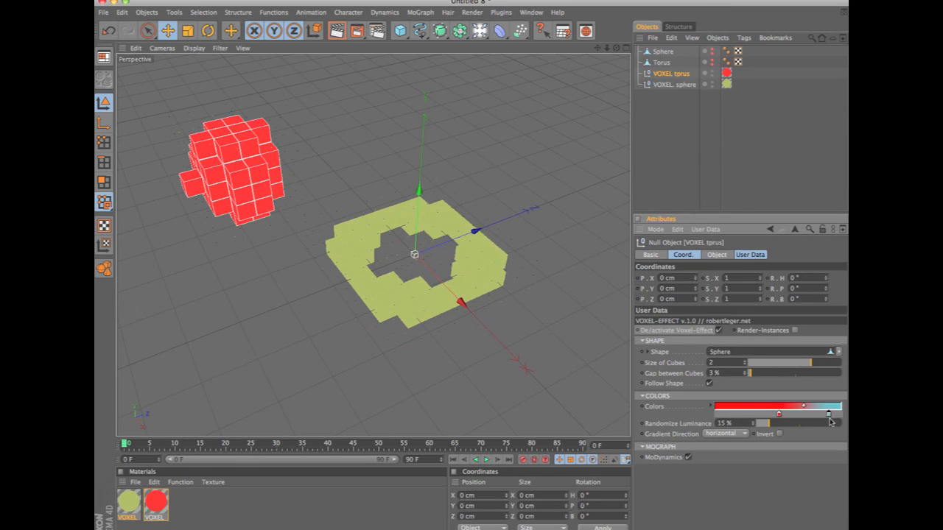
Reduce the VOXEL tprus color gradient to solid red.
left_click_drag(828, 415, 825, 513)
left_click_drag(779, 414, 700, 408)
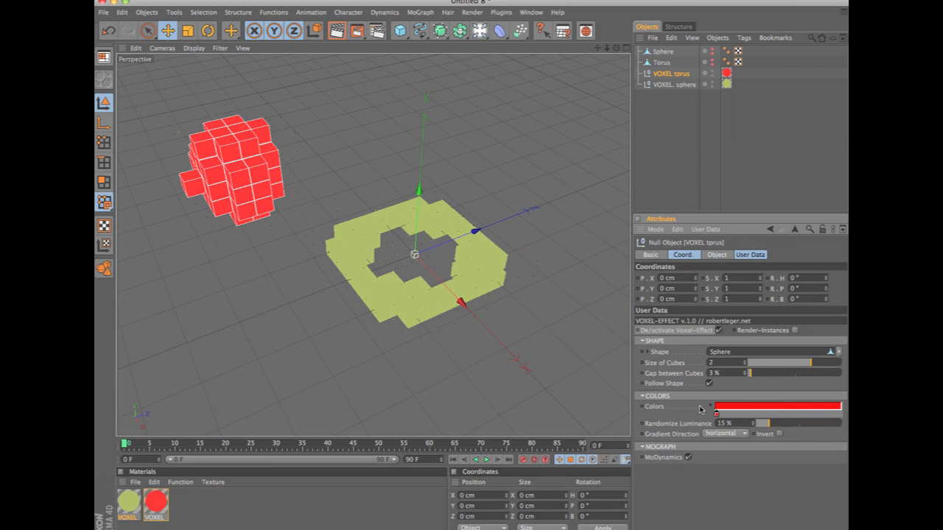
Remove the red and green knots from the VOXEL. sphere gradient to leave light blue, and render the view.
left_click(678, 85)
left_click_drag(781, 421, 778, 473)
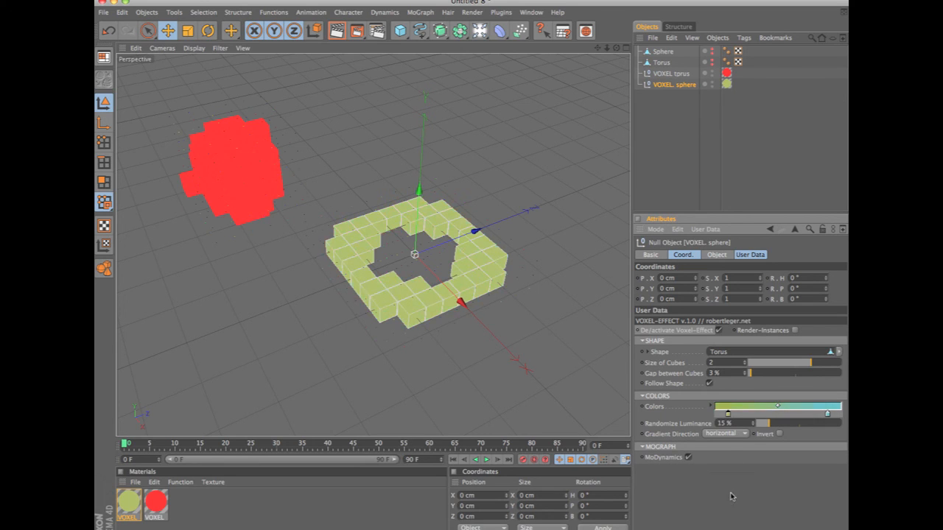
left_click_drag(728, 414, 714, 447)
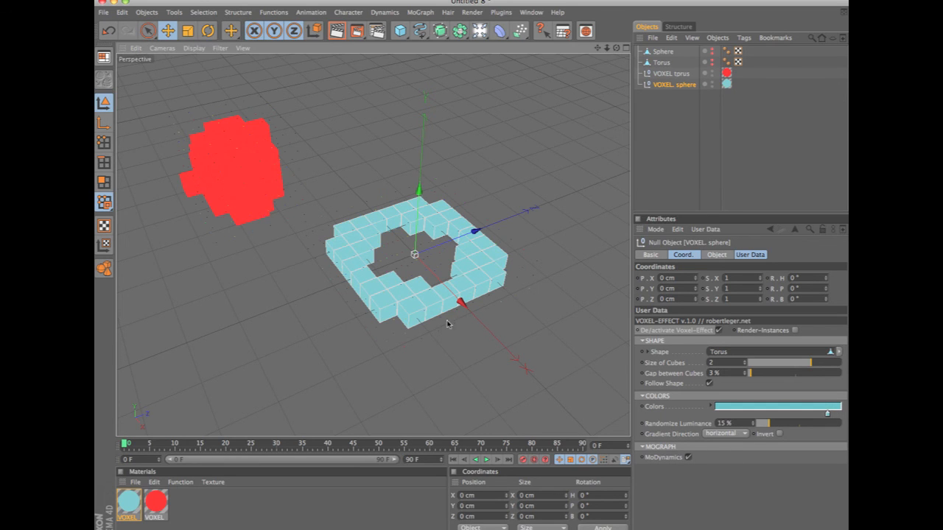
key("ctrl+r")
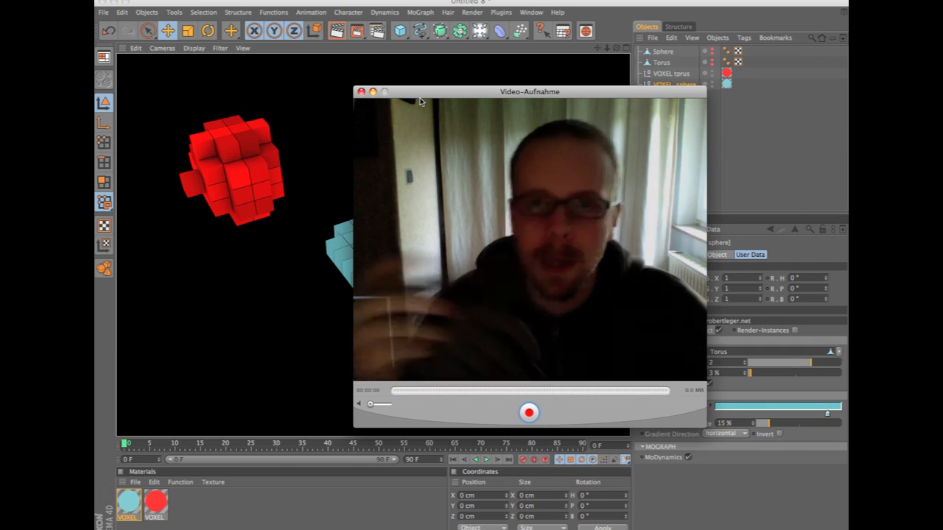
left_click_drag(436, 94, 450, 99)
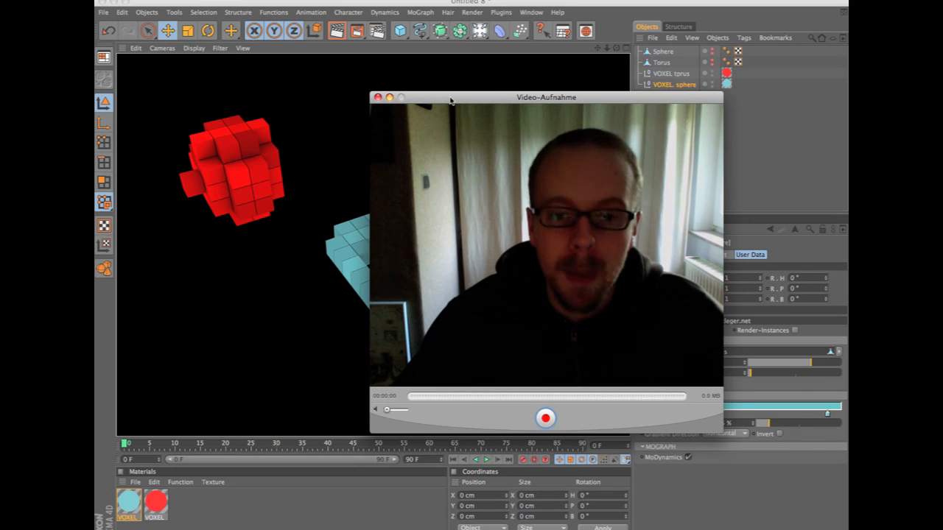
left_click_drag(450, 100, 449, 101)
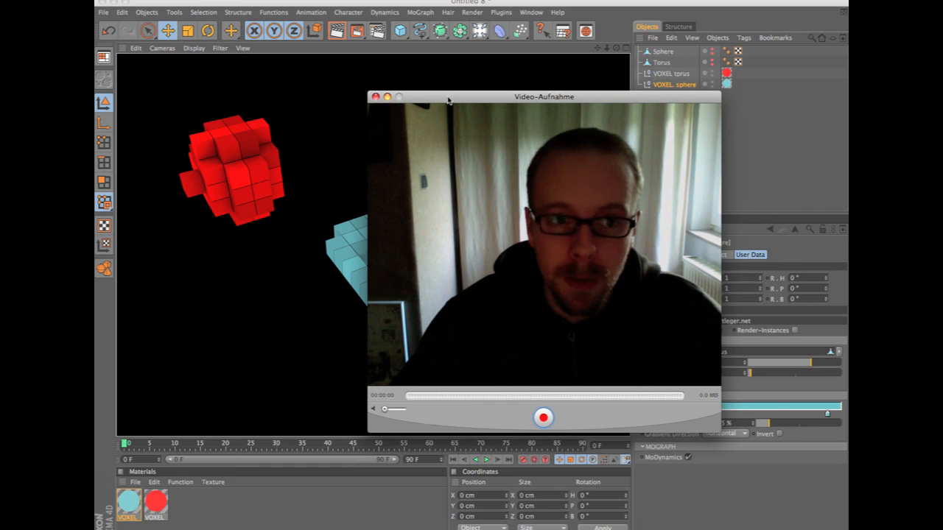